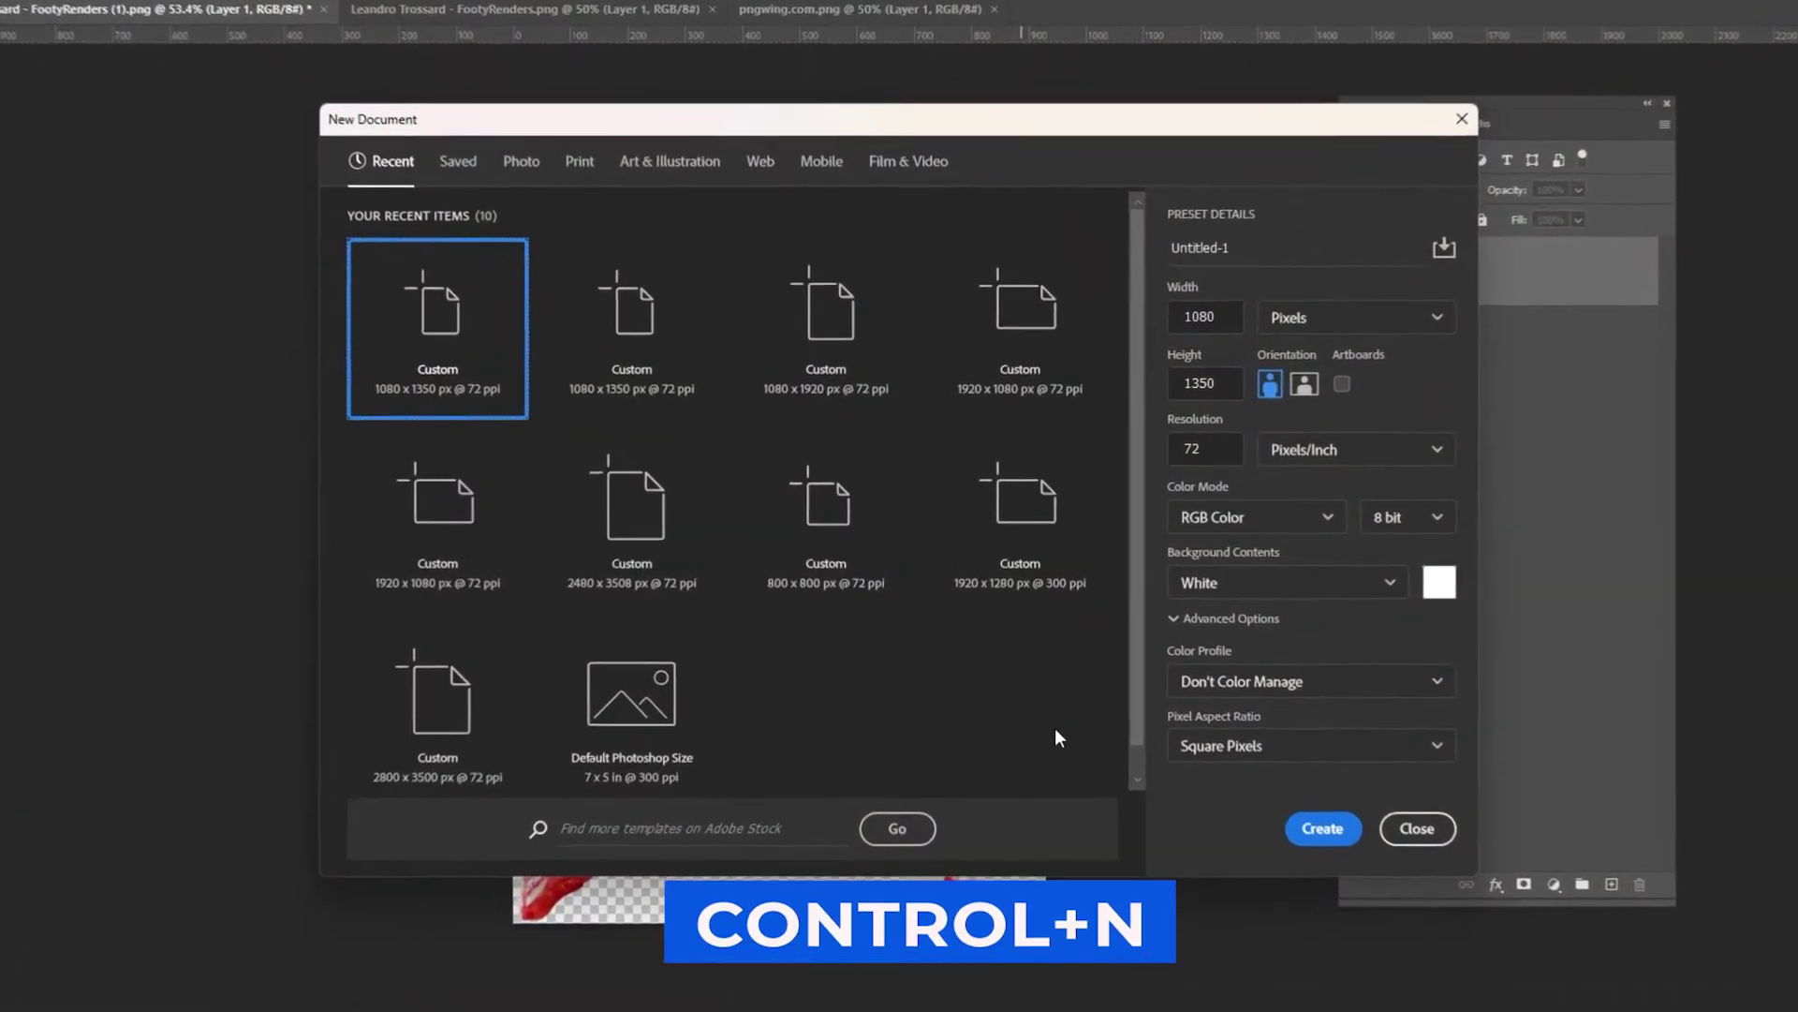
Step: Create a blank 1080 × 1350 px, 72 ppi document with a white background from the Custom preset
left_click(1354, 869)
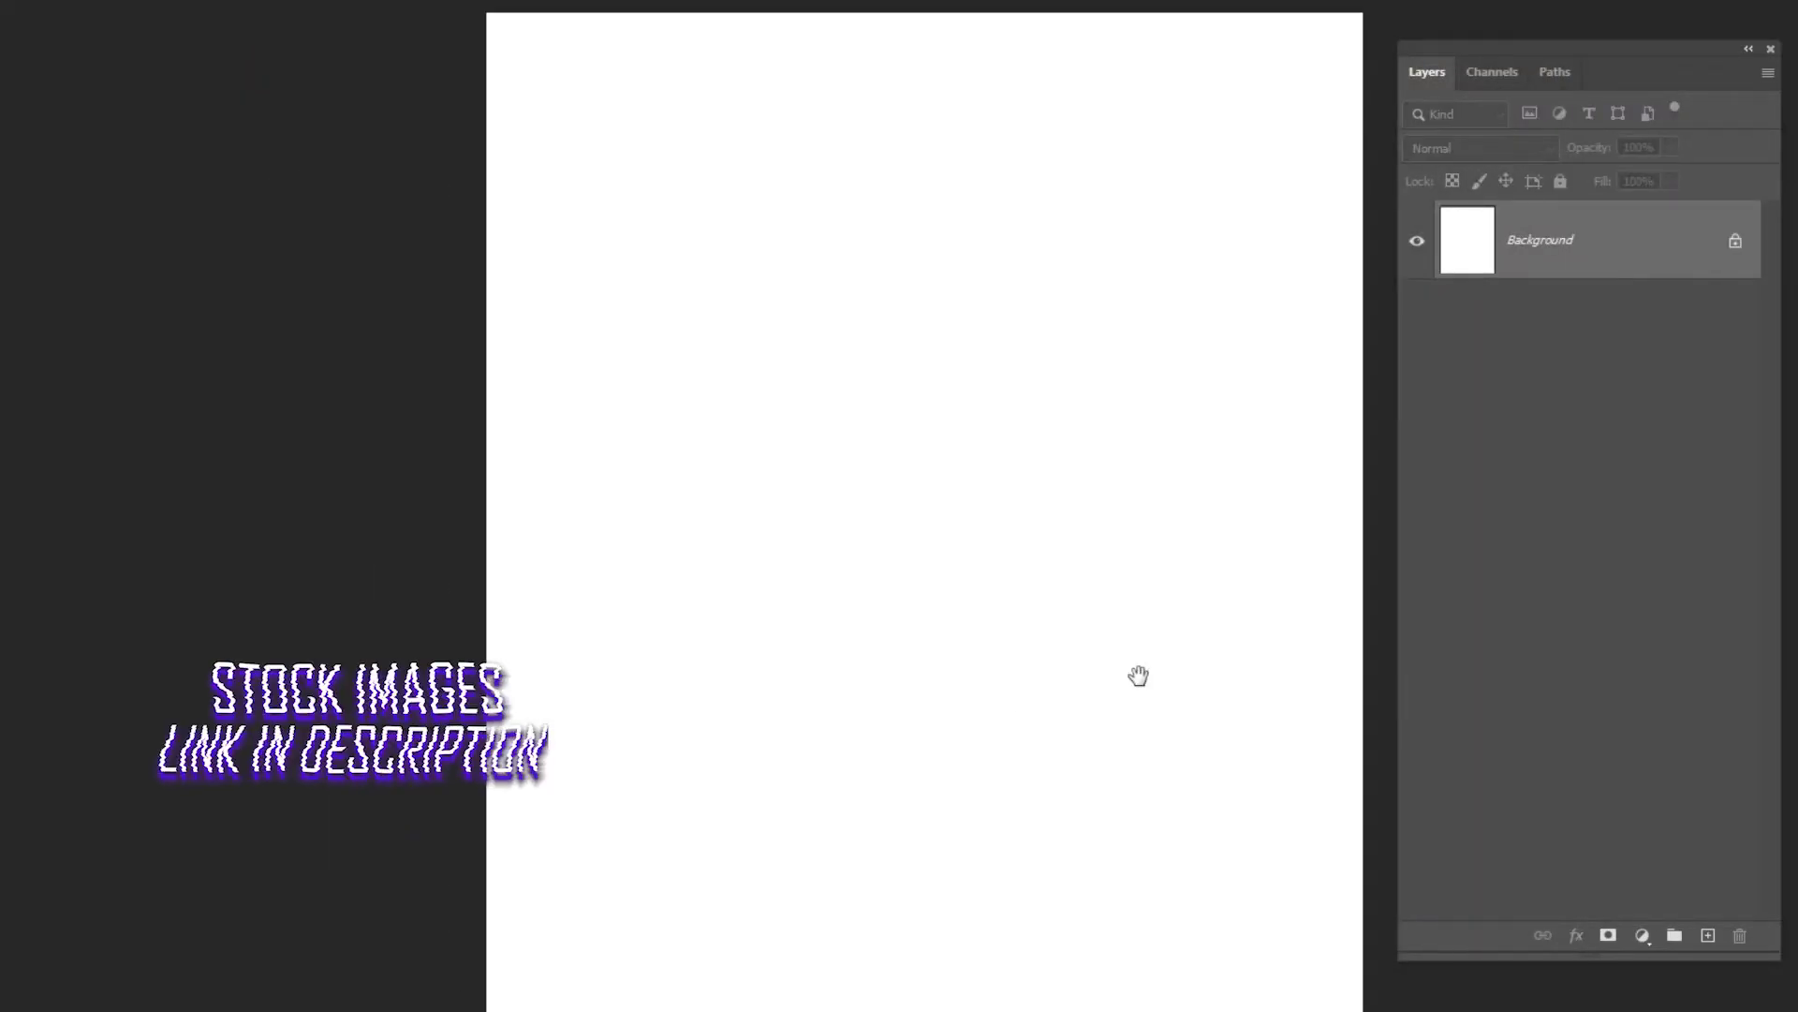
left_click_drag(1138, 674, 987, 655)
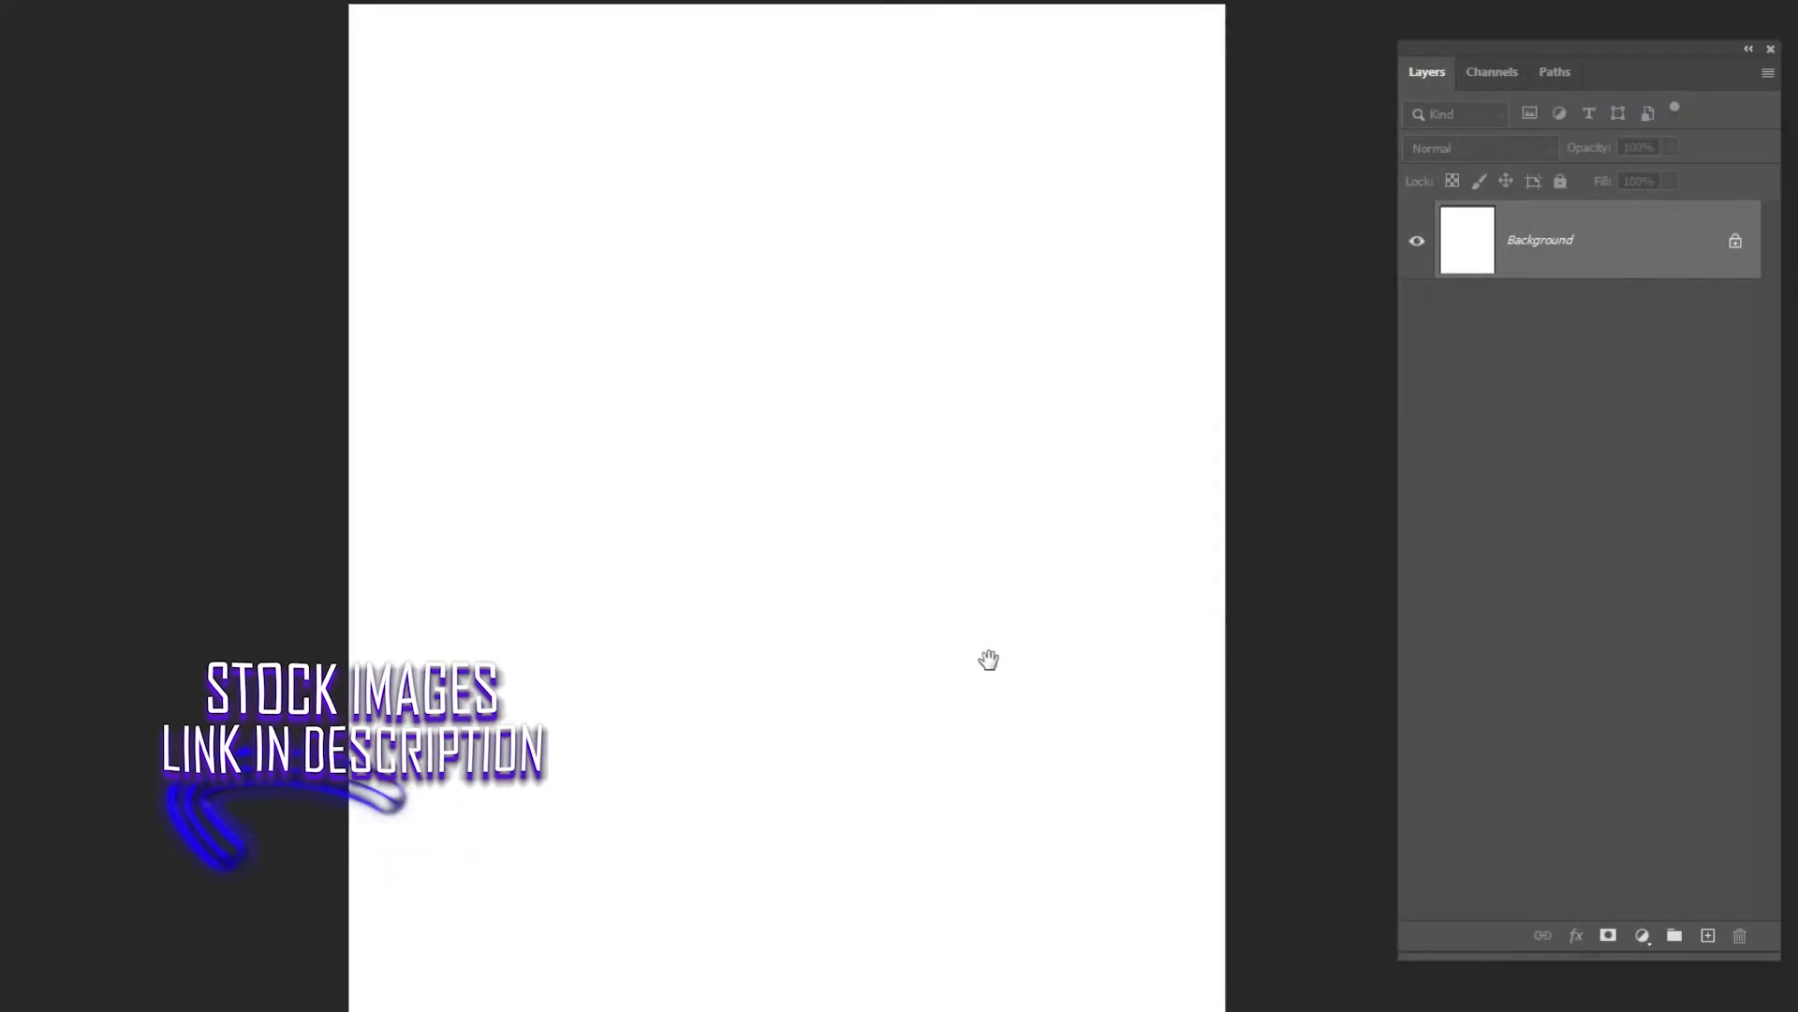
Step: Add a Solid Color fill layer in light grey #d6d6d6
left_click(1643, 936)
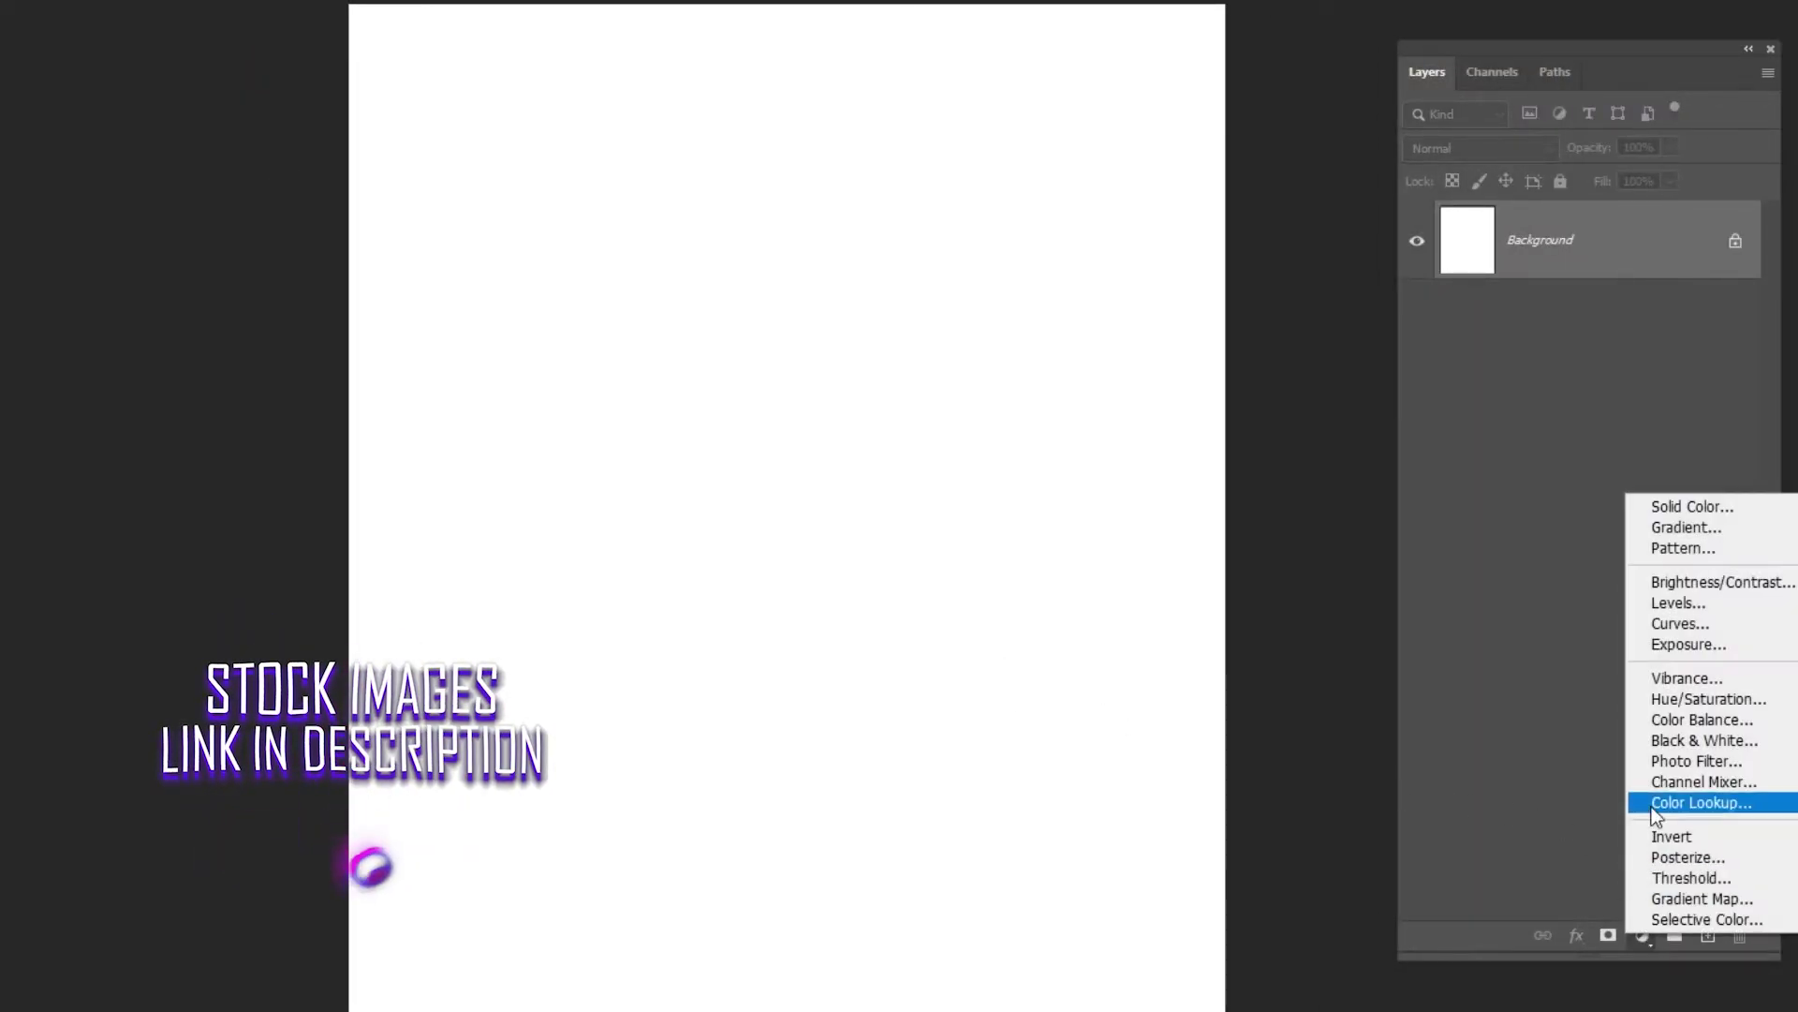
left_click(1671, 517)
mouse_move(394, 373)
left_mouse_down()
mouse_move(373, 306)
mouse_move(321, 295)
left_mouse_up()
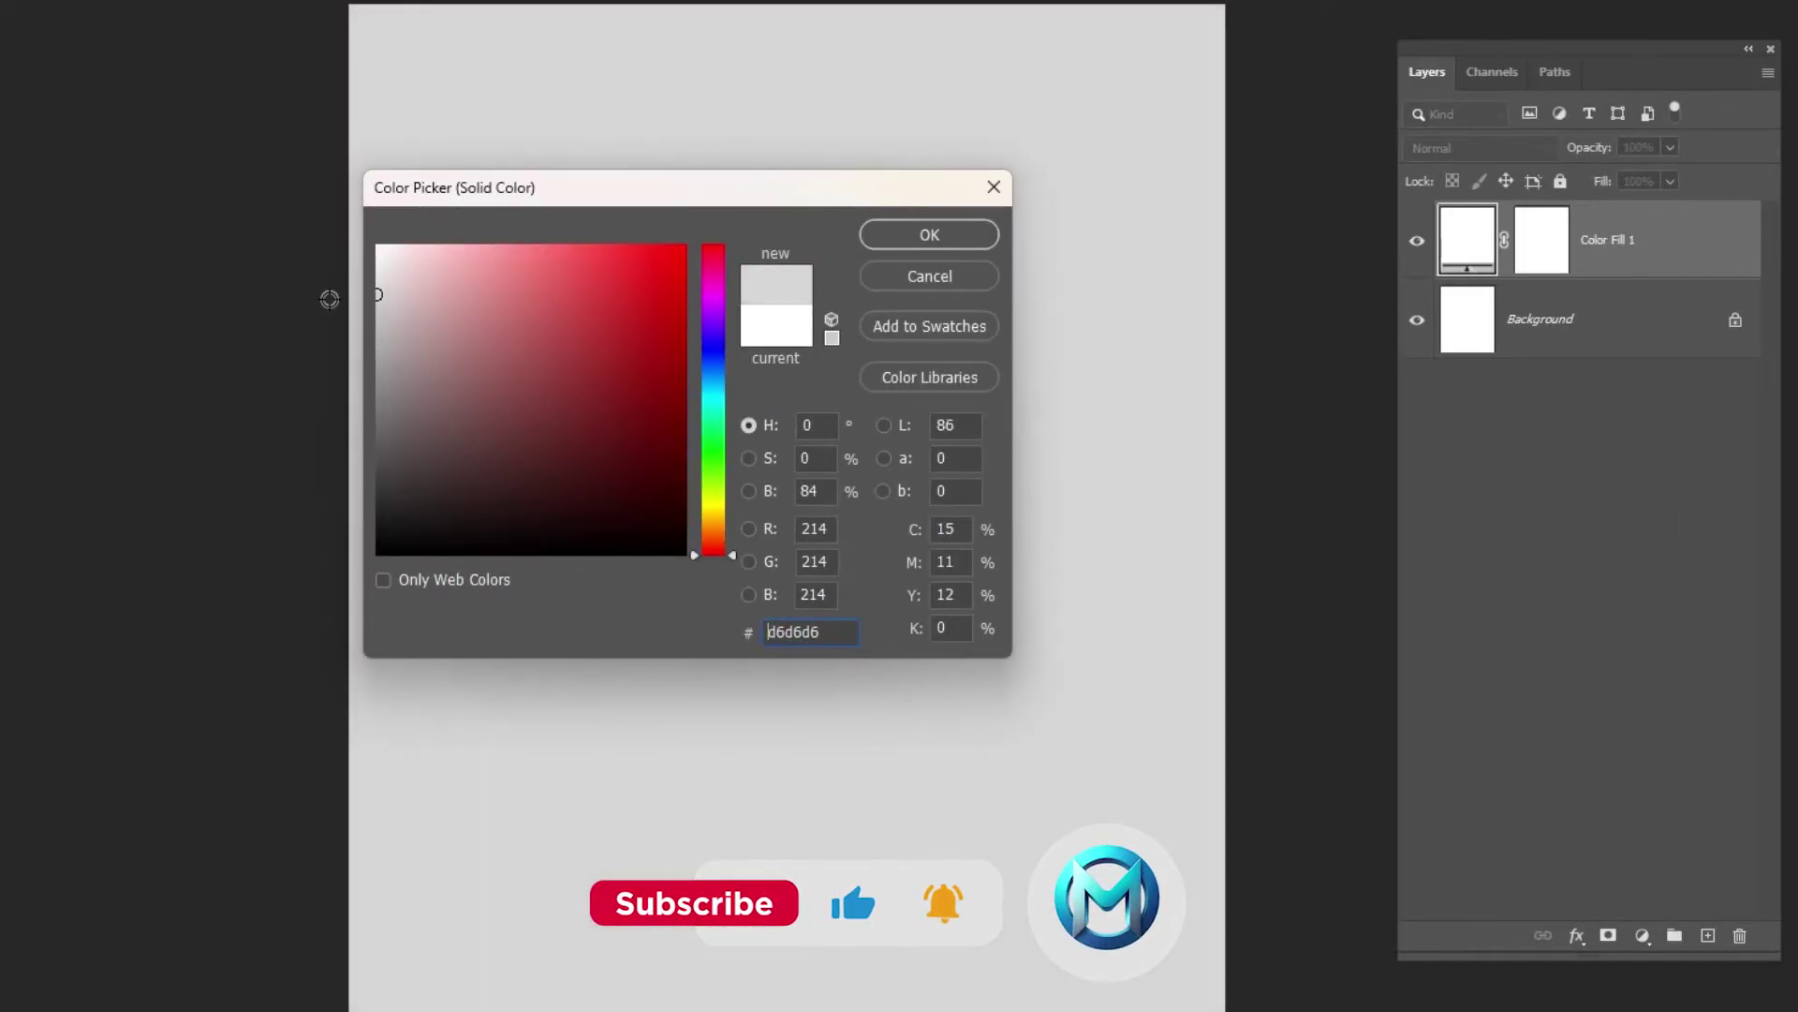
left_click(991, 238)
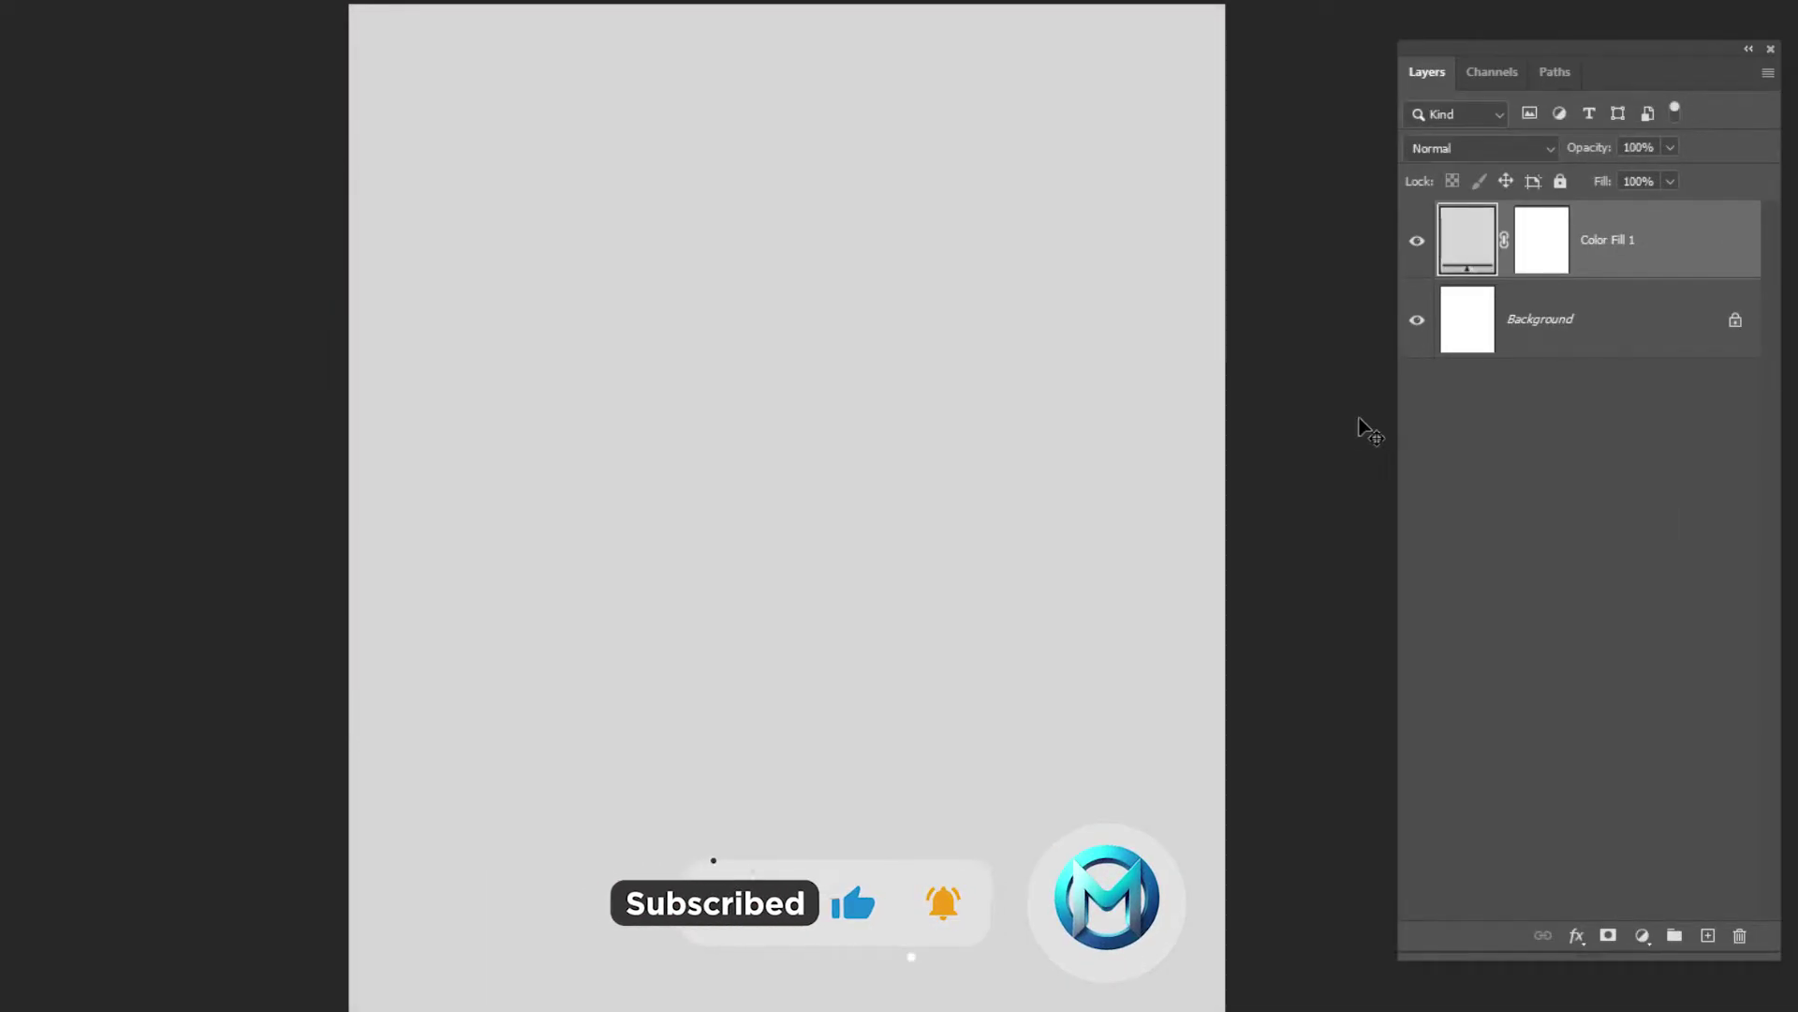
Step: Convert Color Fill 1 to a Smart Object and apply the Canvas Texturizer from the Filter Gallery
right_click(1585, 270)
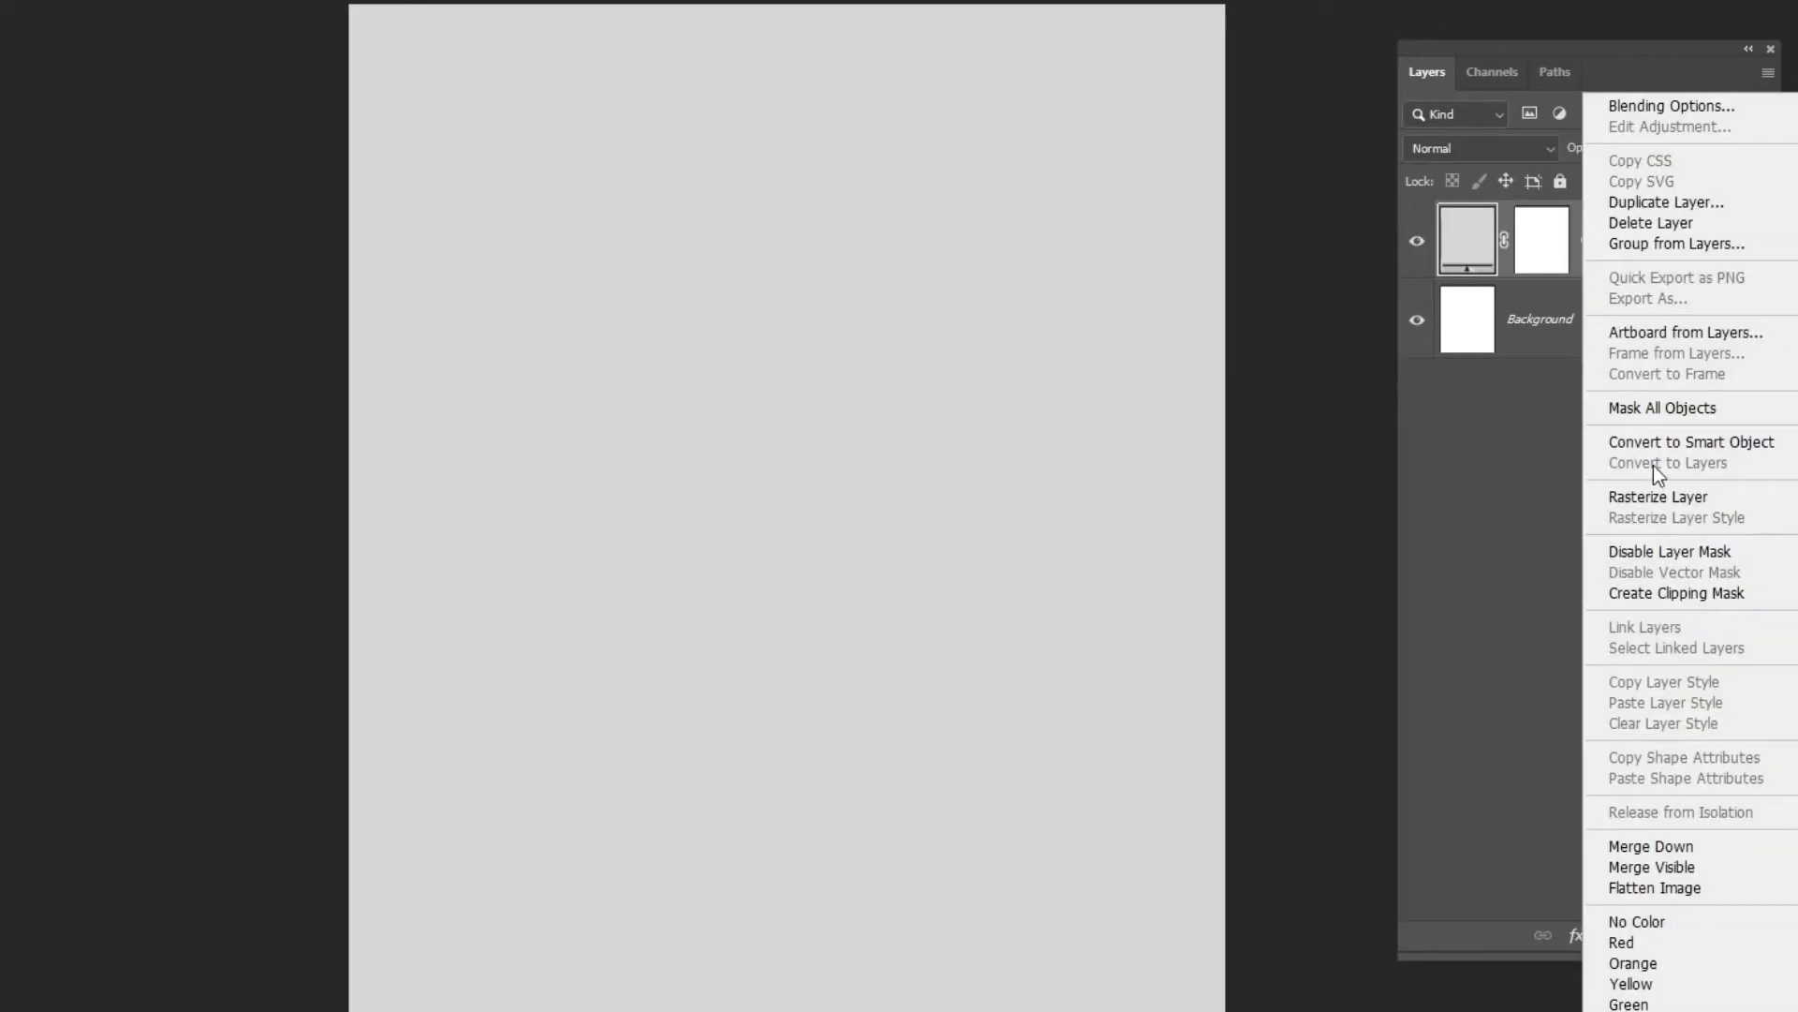
left_click(1655, 438)
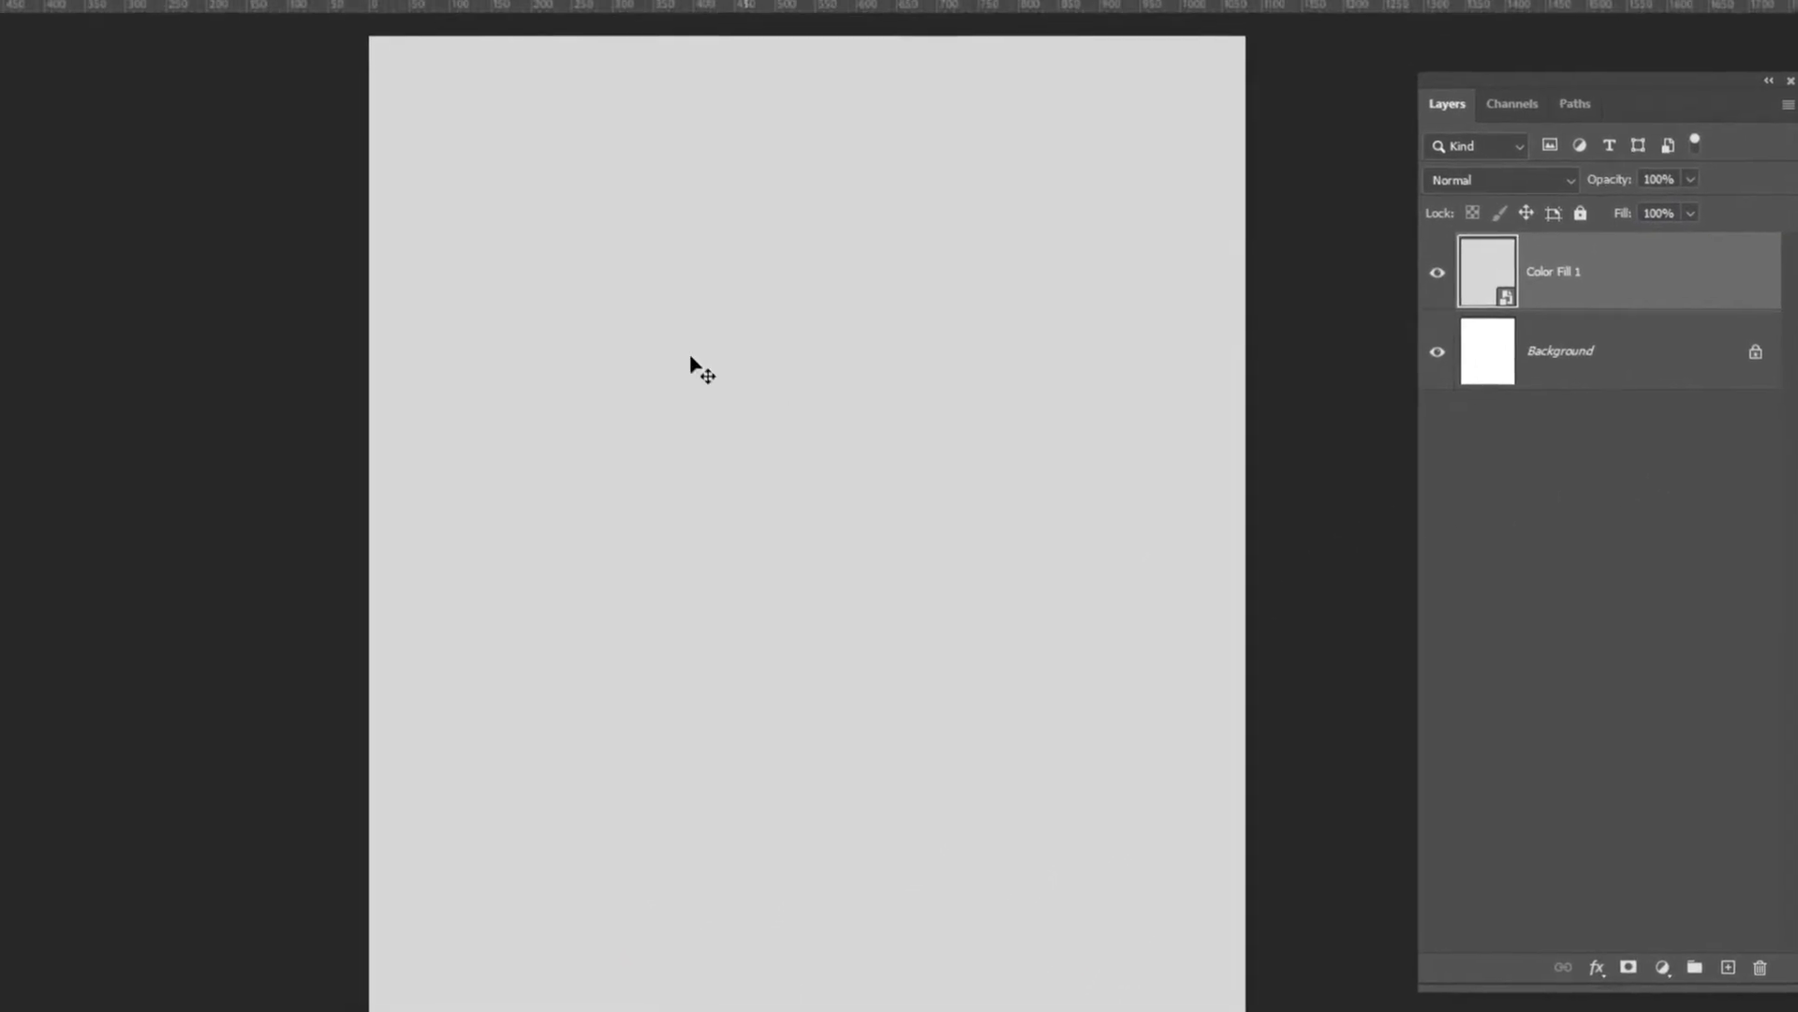
left_click(85, 0)
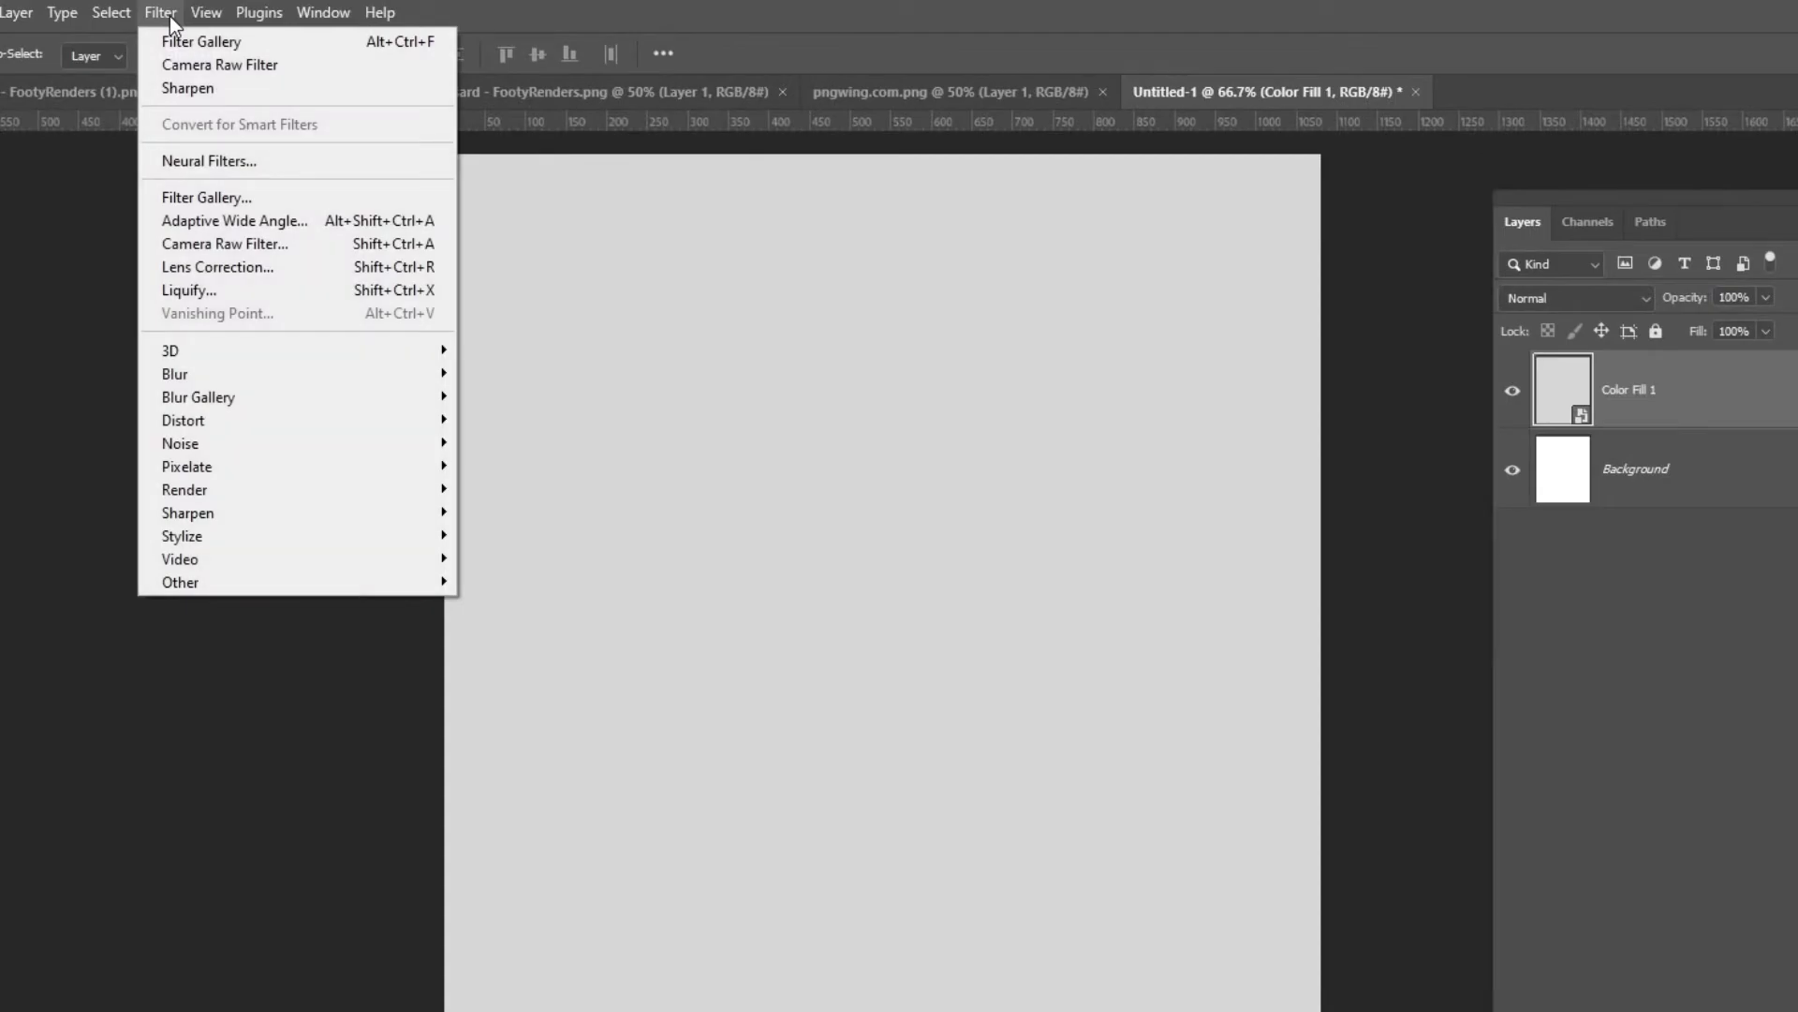
left_click(206, 196)
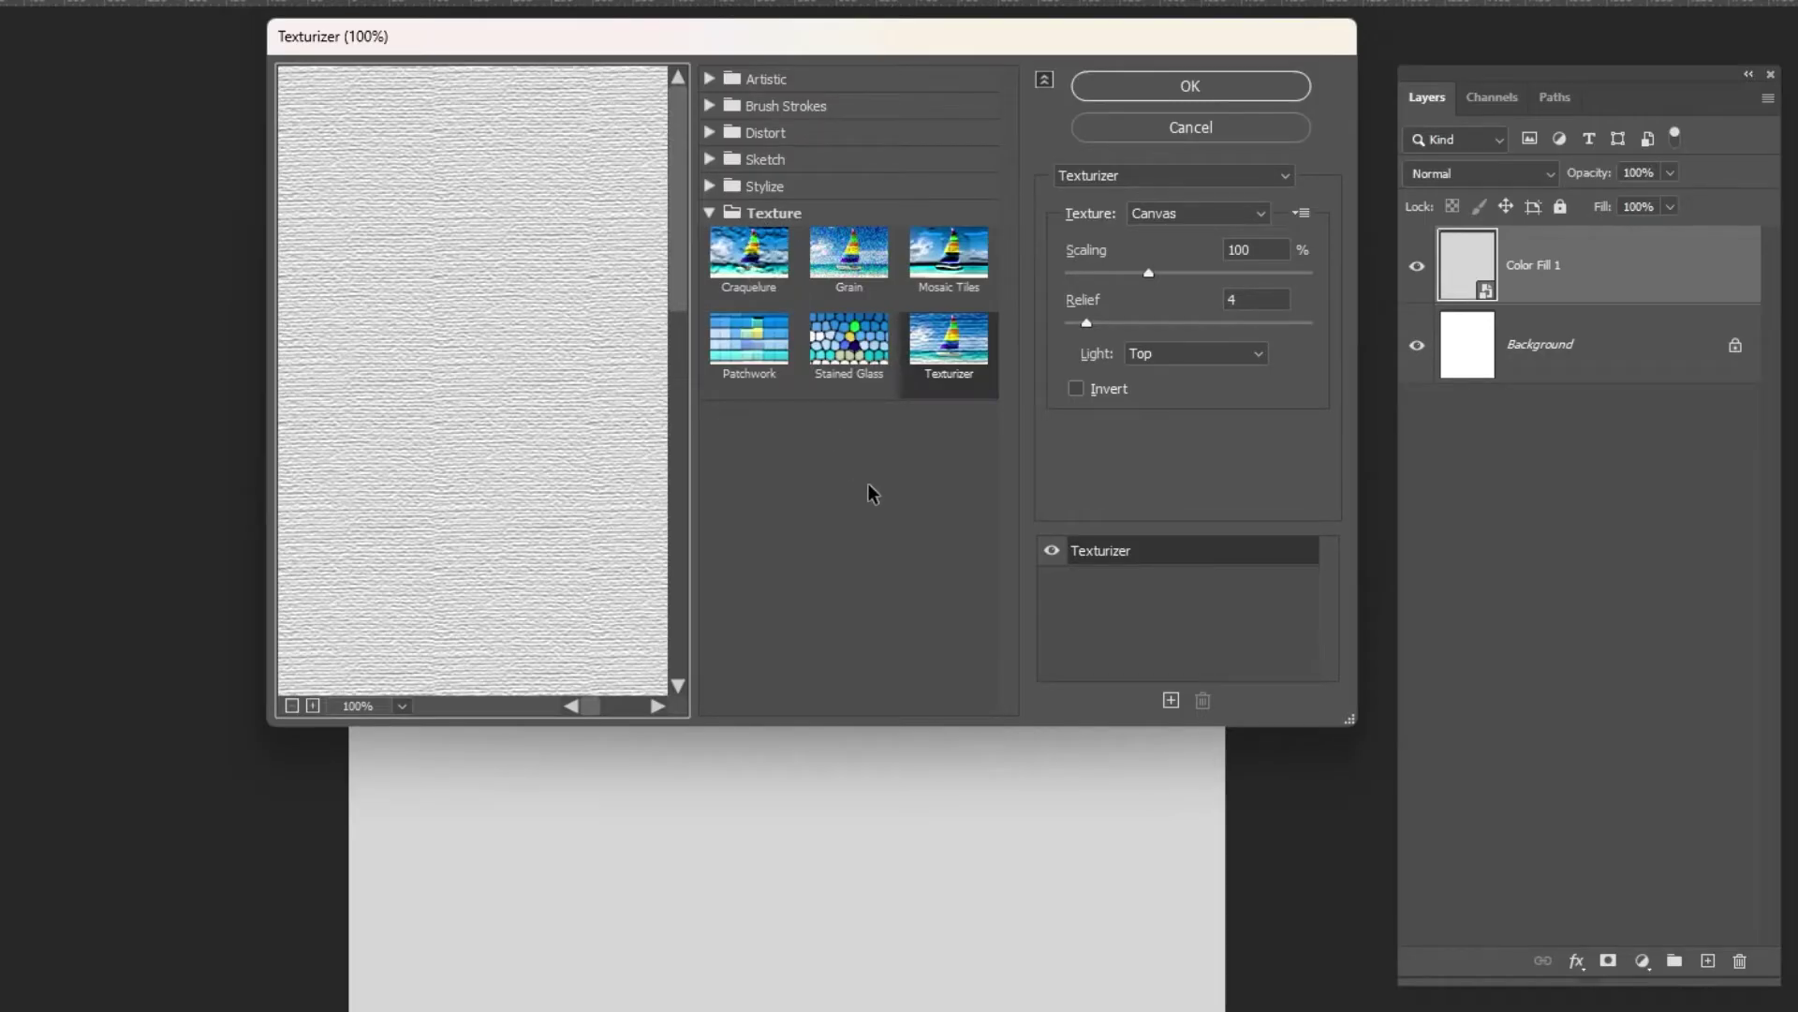
left_click(1191, 86)
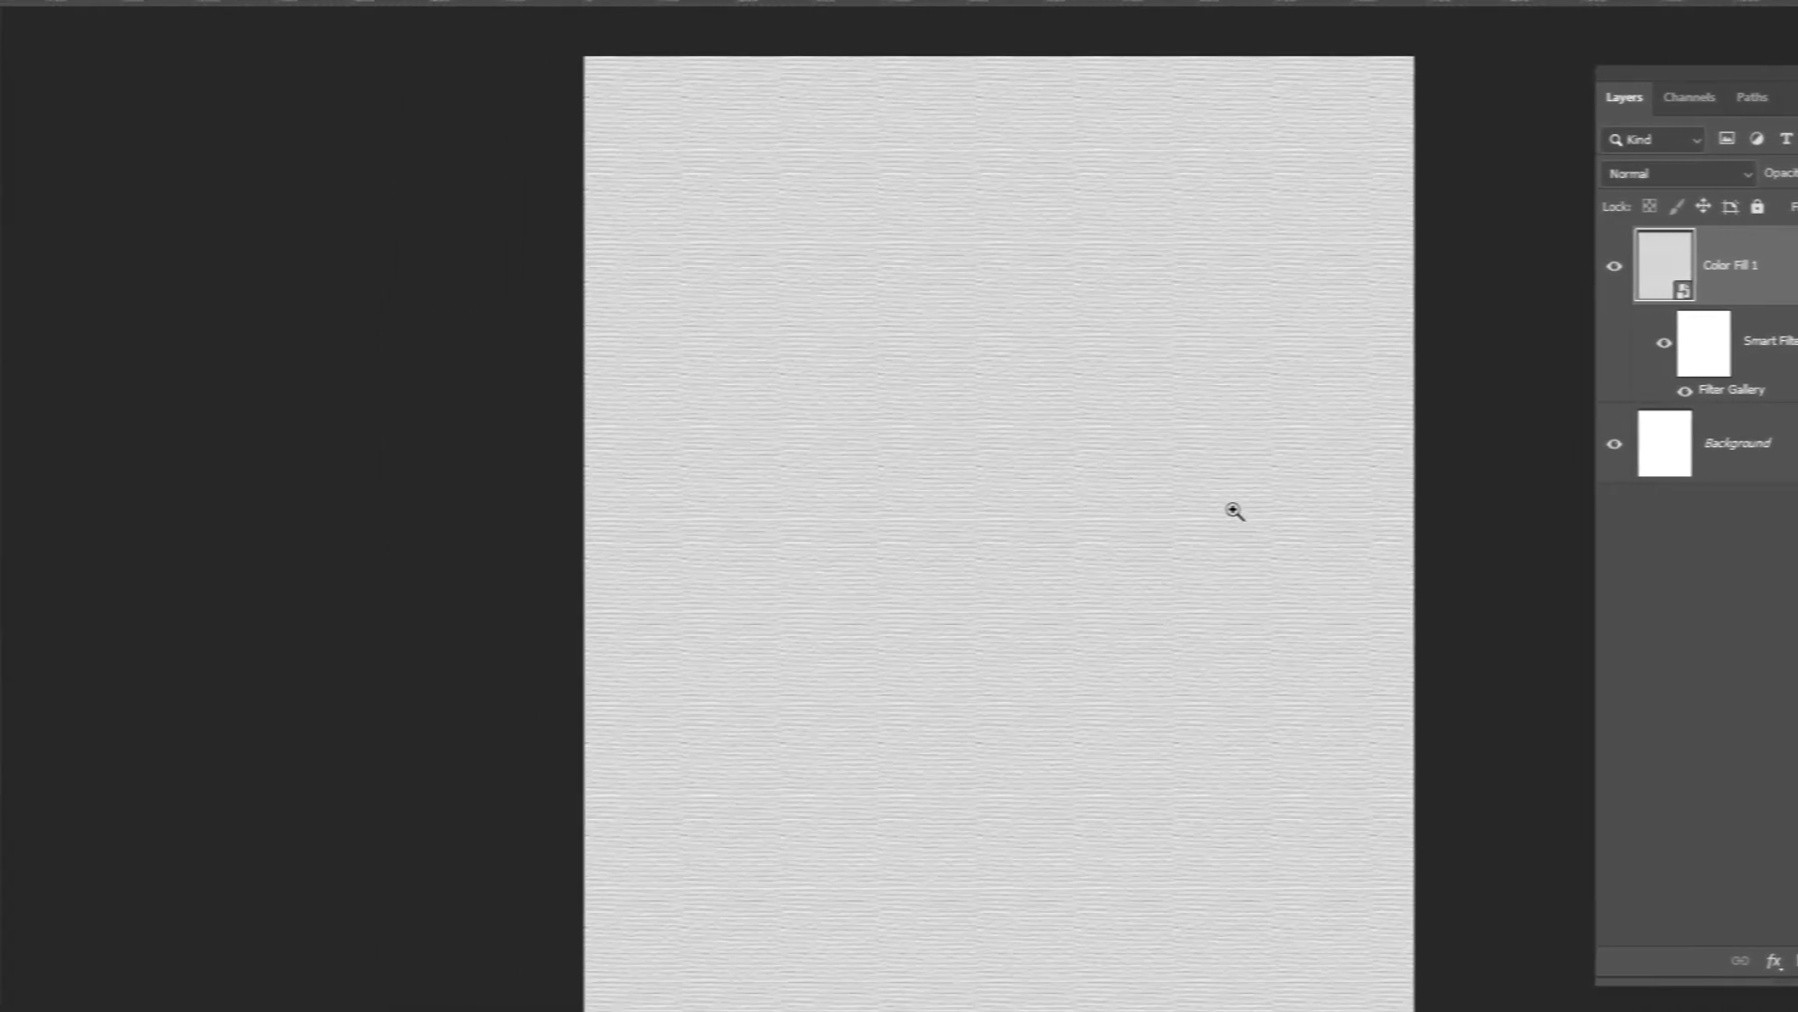
right_click(23, 571)
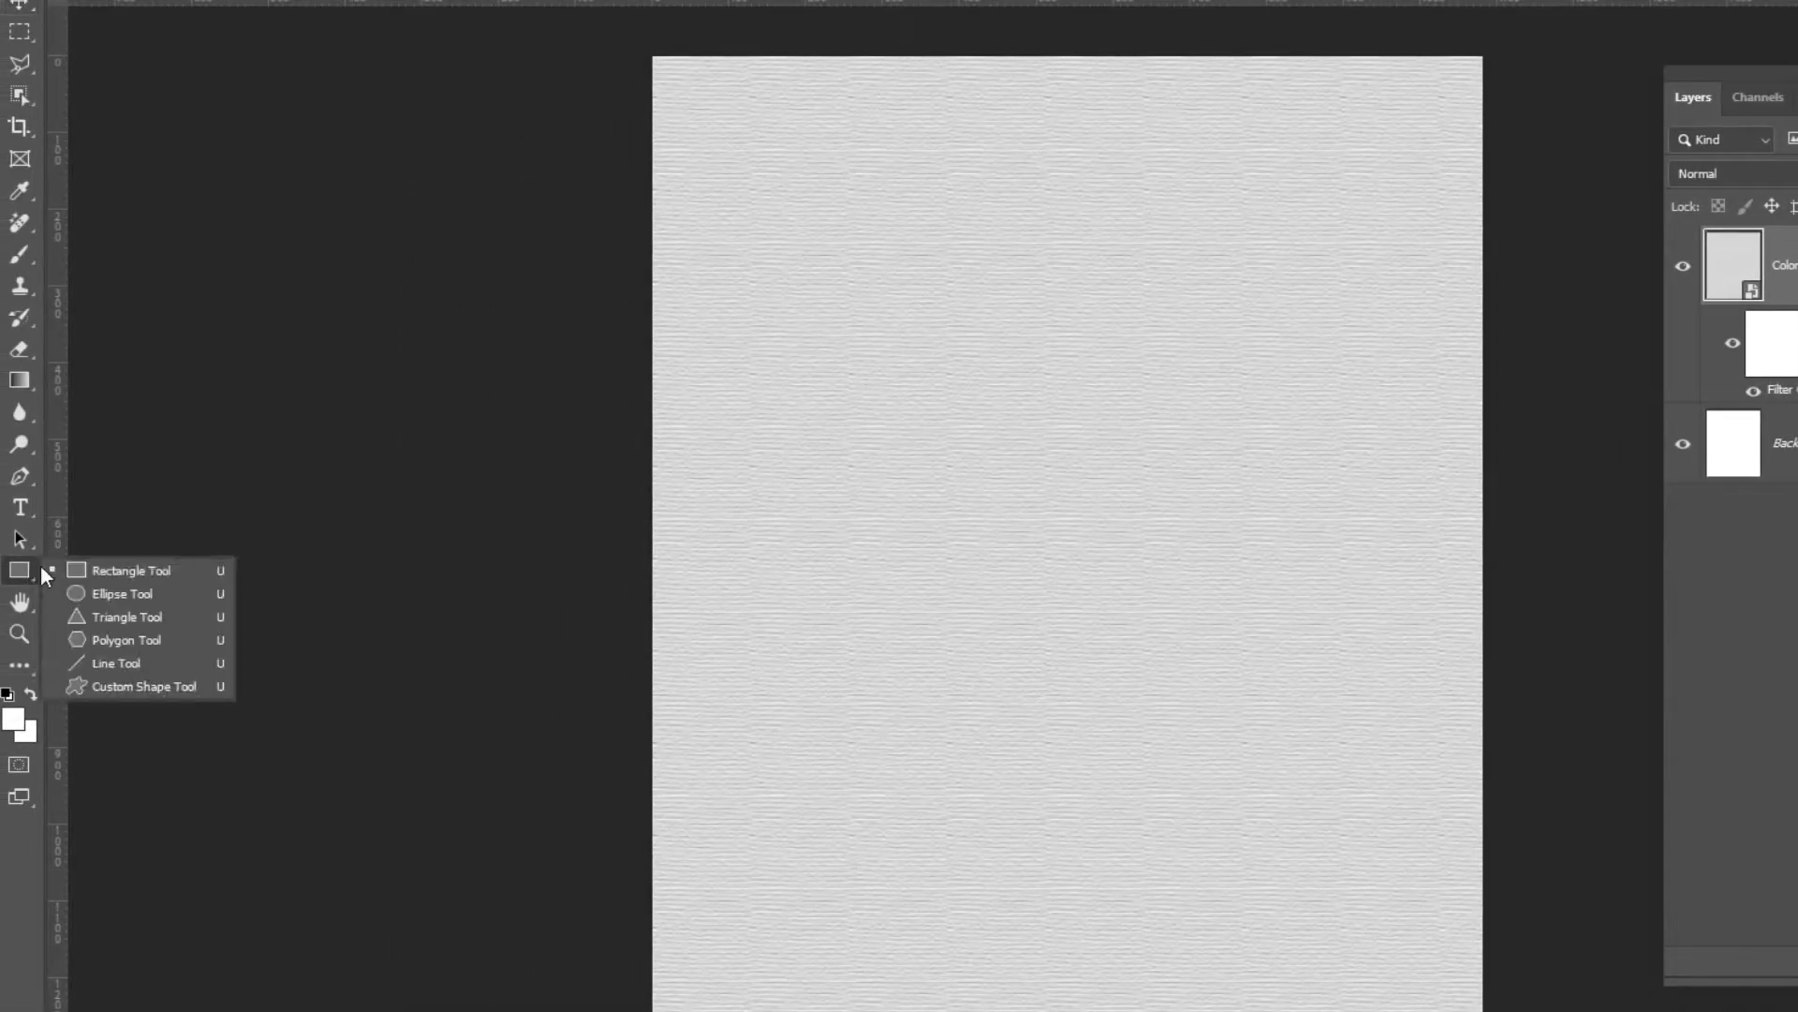
Step: Draw a full-height rectangle over the canvas's right side and fill it with dark red #8C0703
left_click(104, 570)
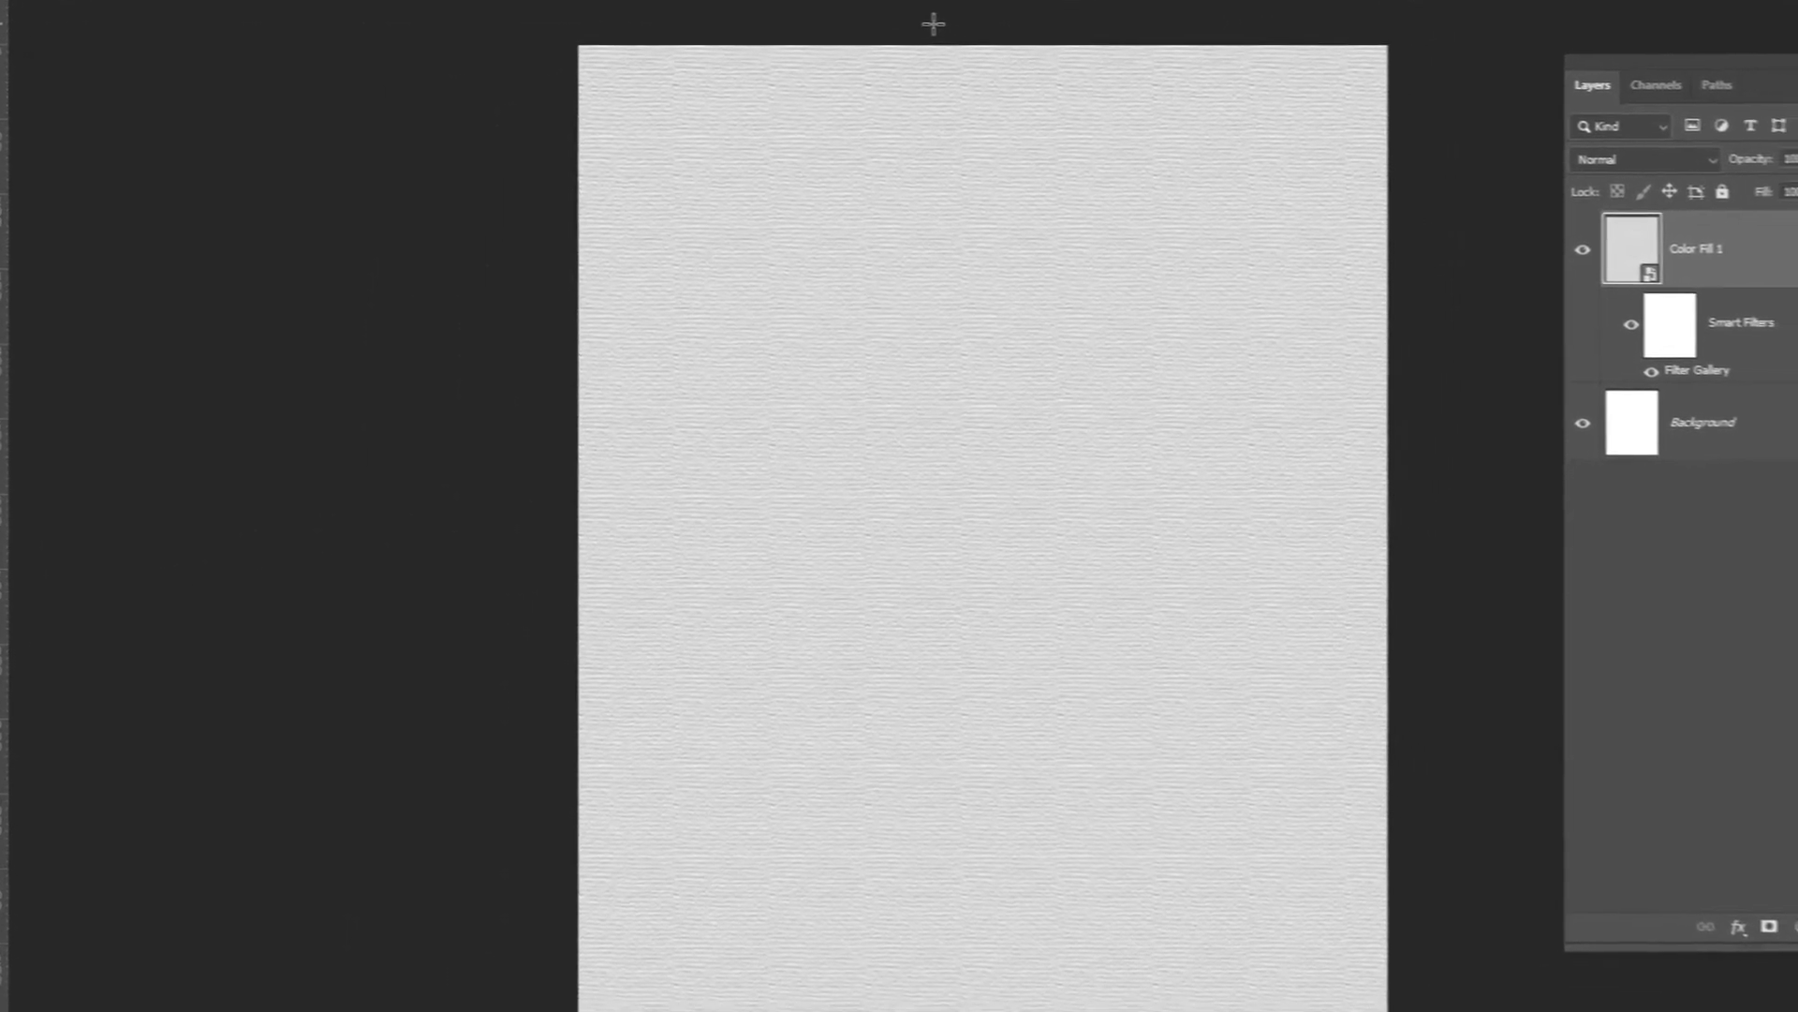
left_click_drag(775, 5, 1255, 1008)
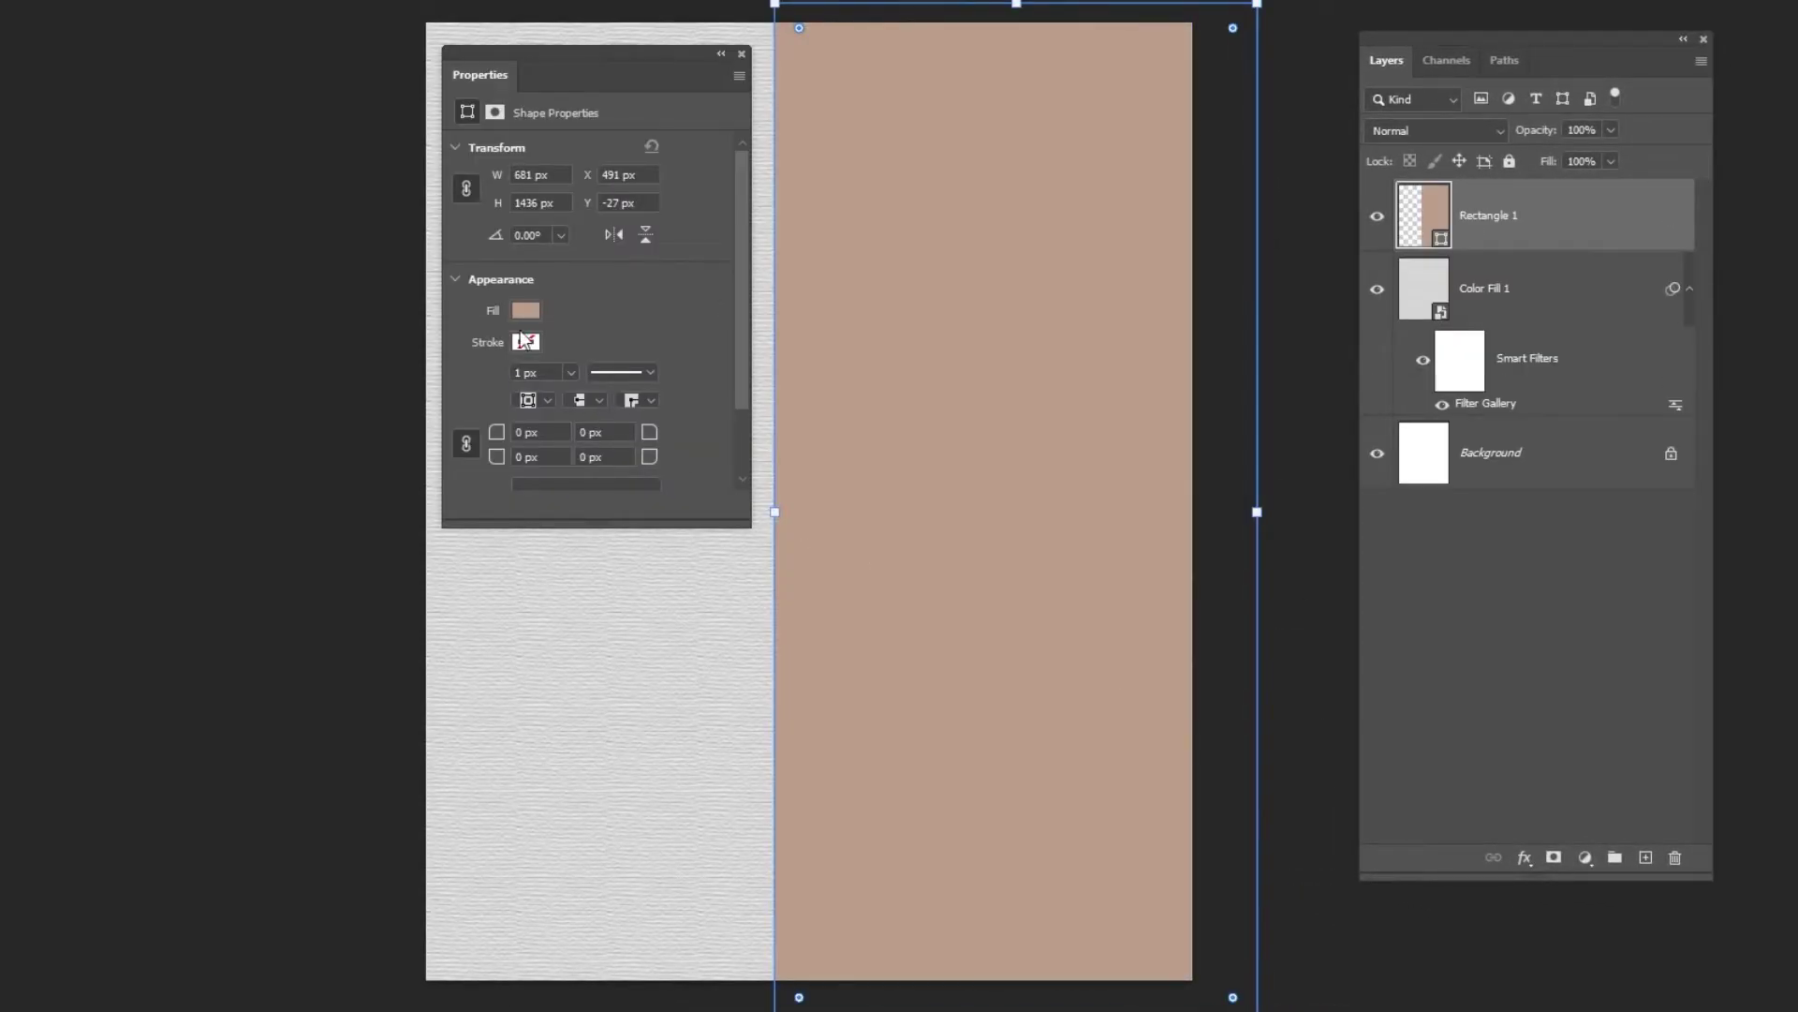
left_click(515, 309)
left_click(515, 428)
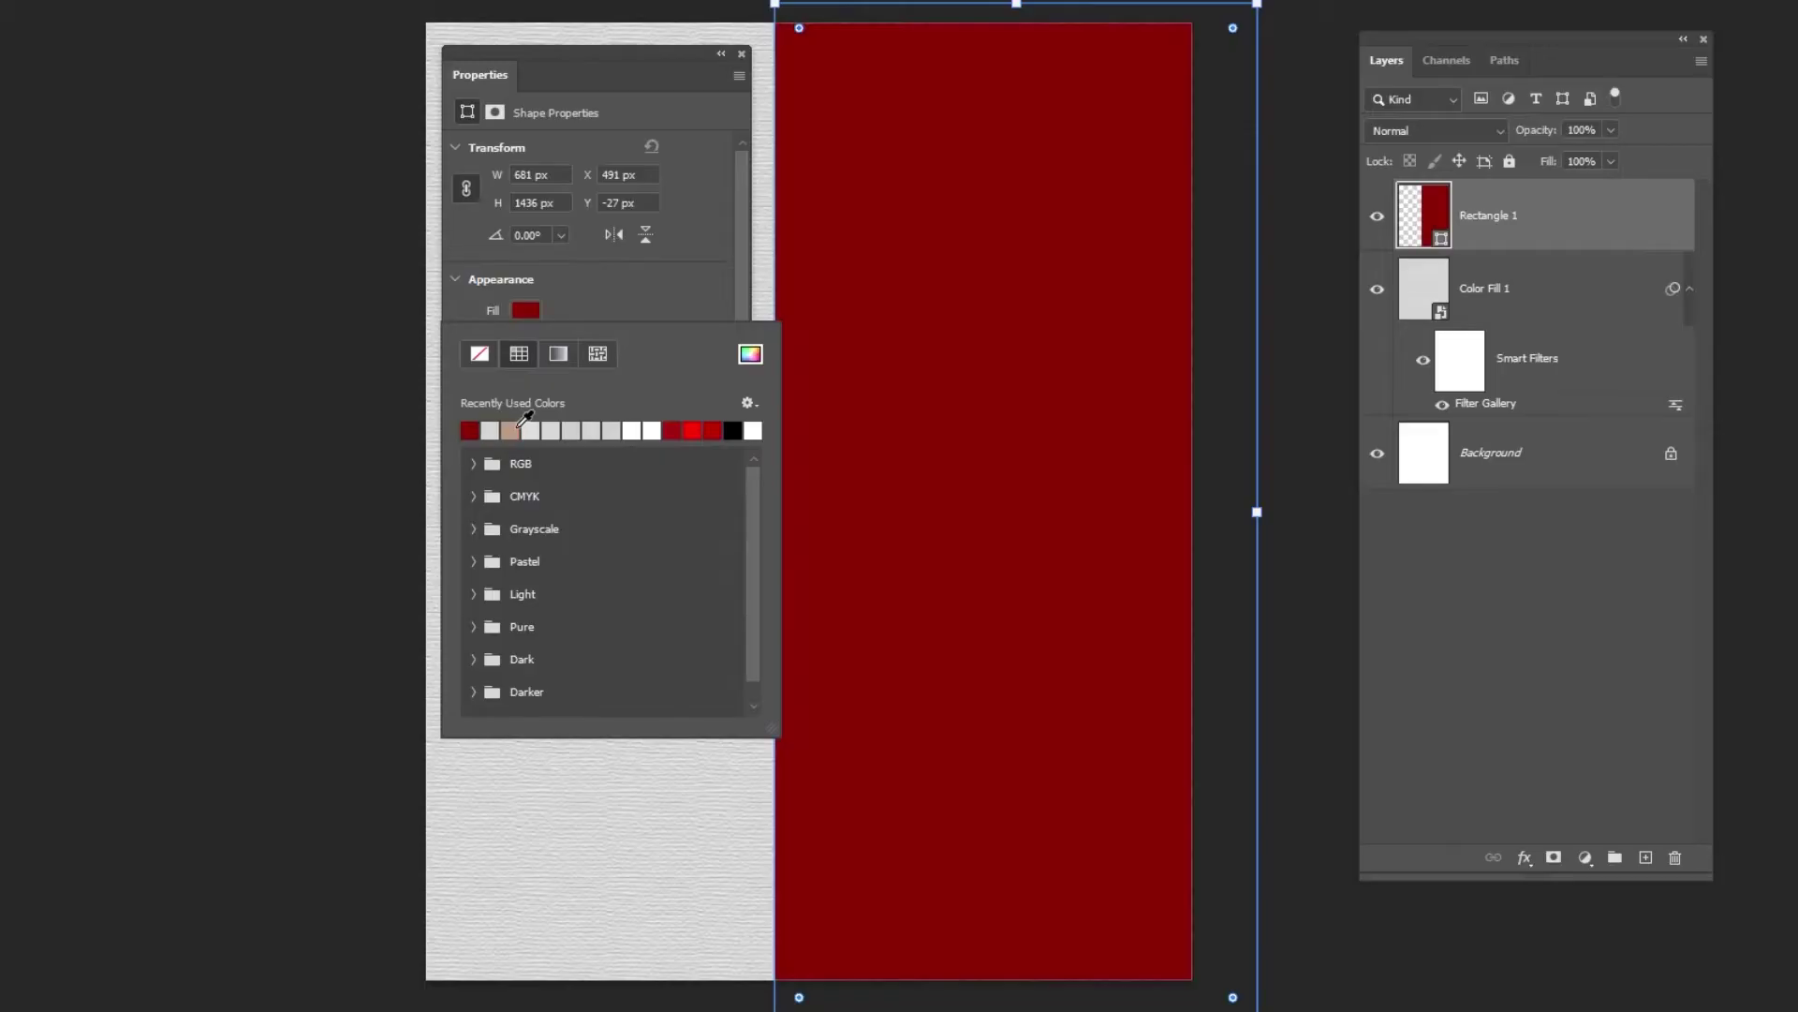
left_click(748, 353)
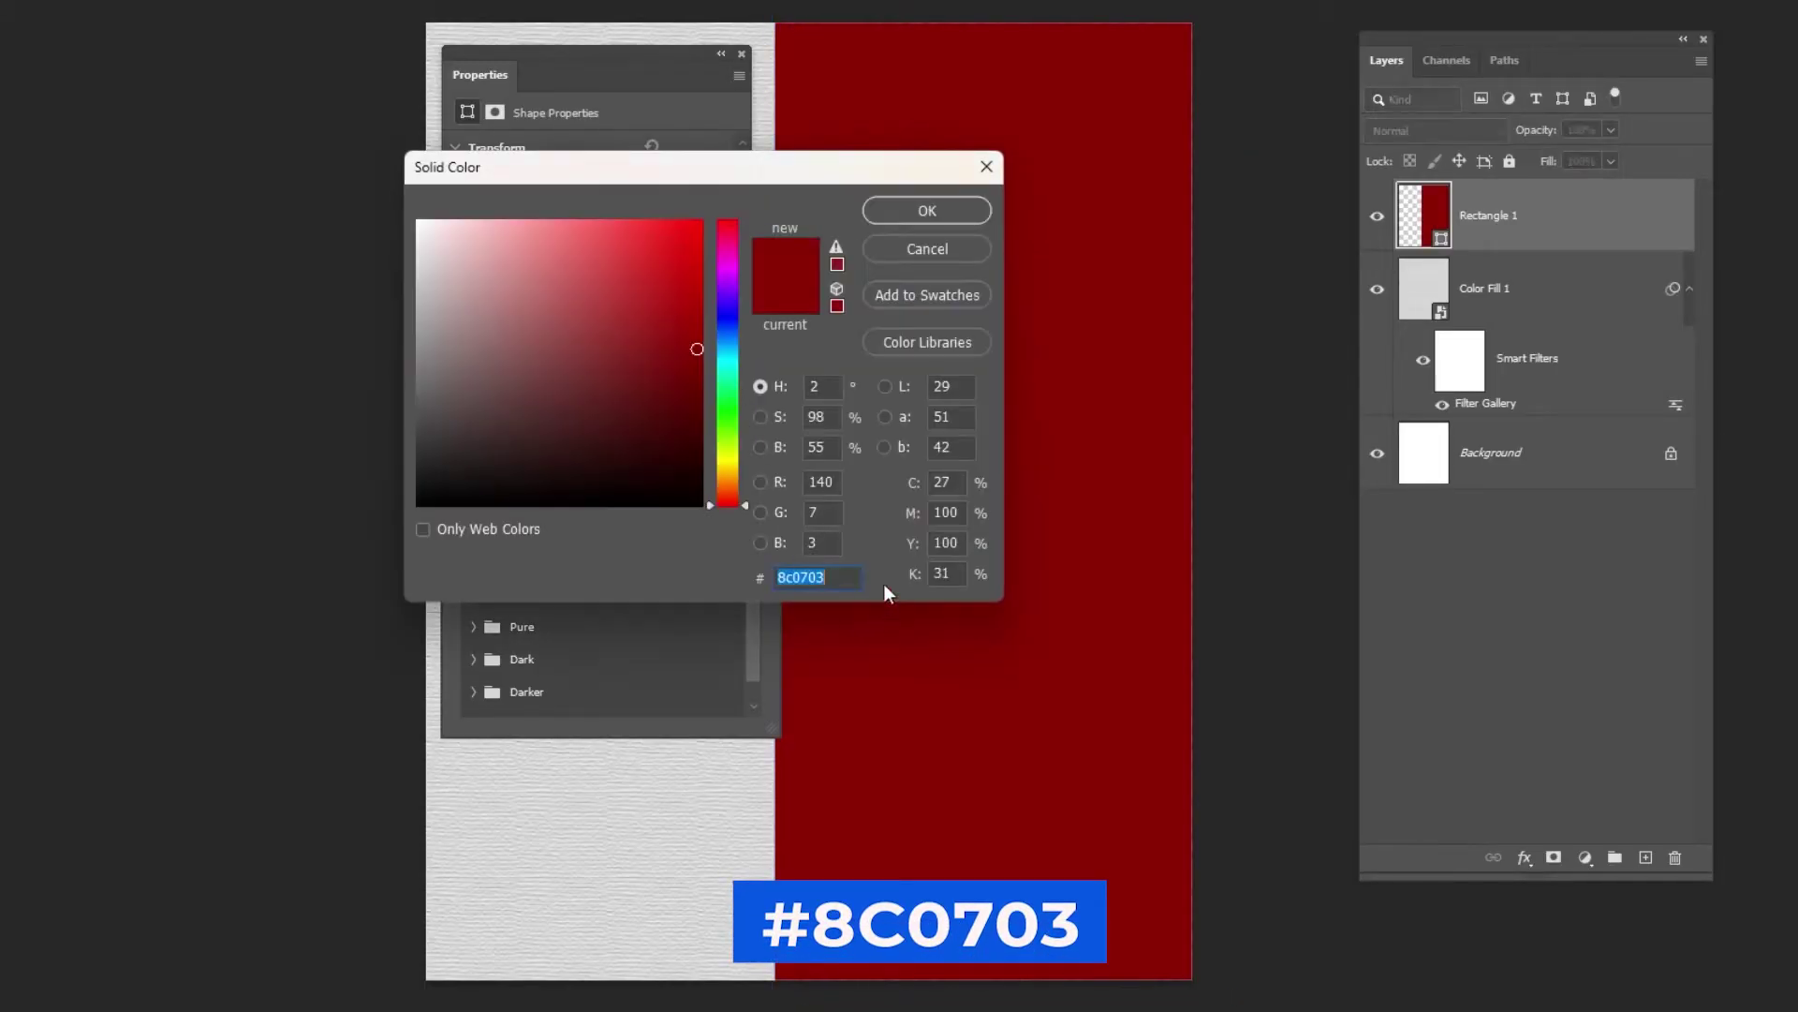
left_click(927, 211)
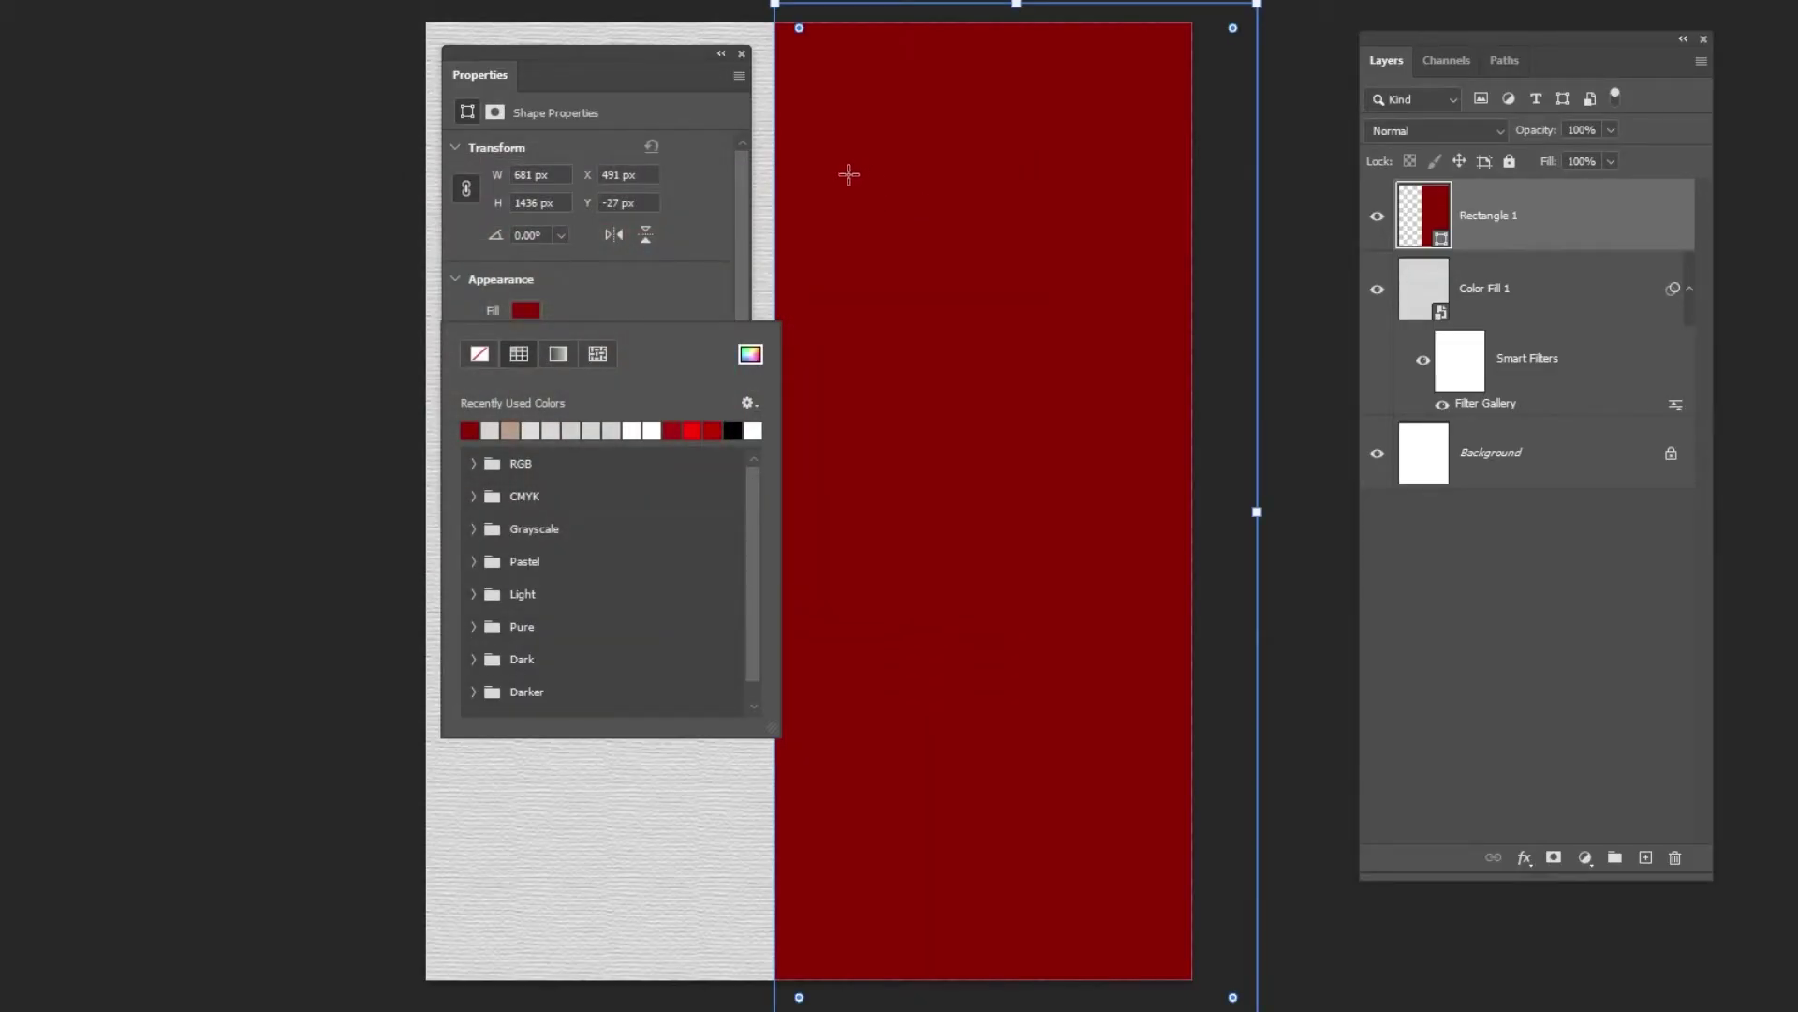
left_click(743, 54)
left_click(743, 54)
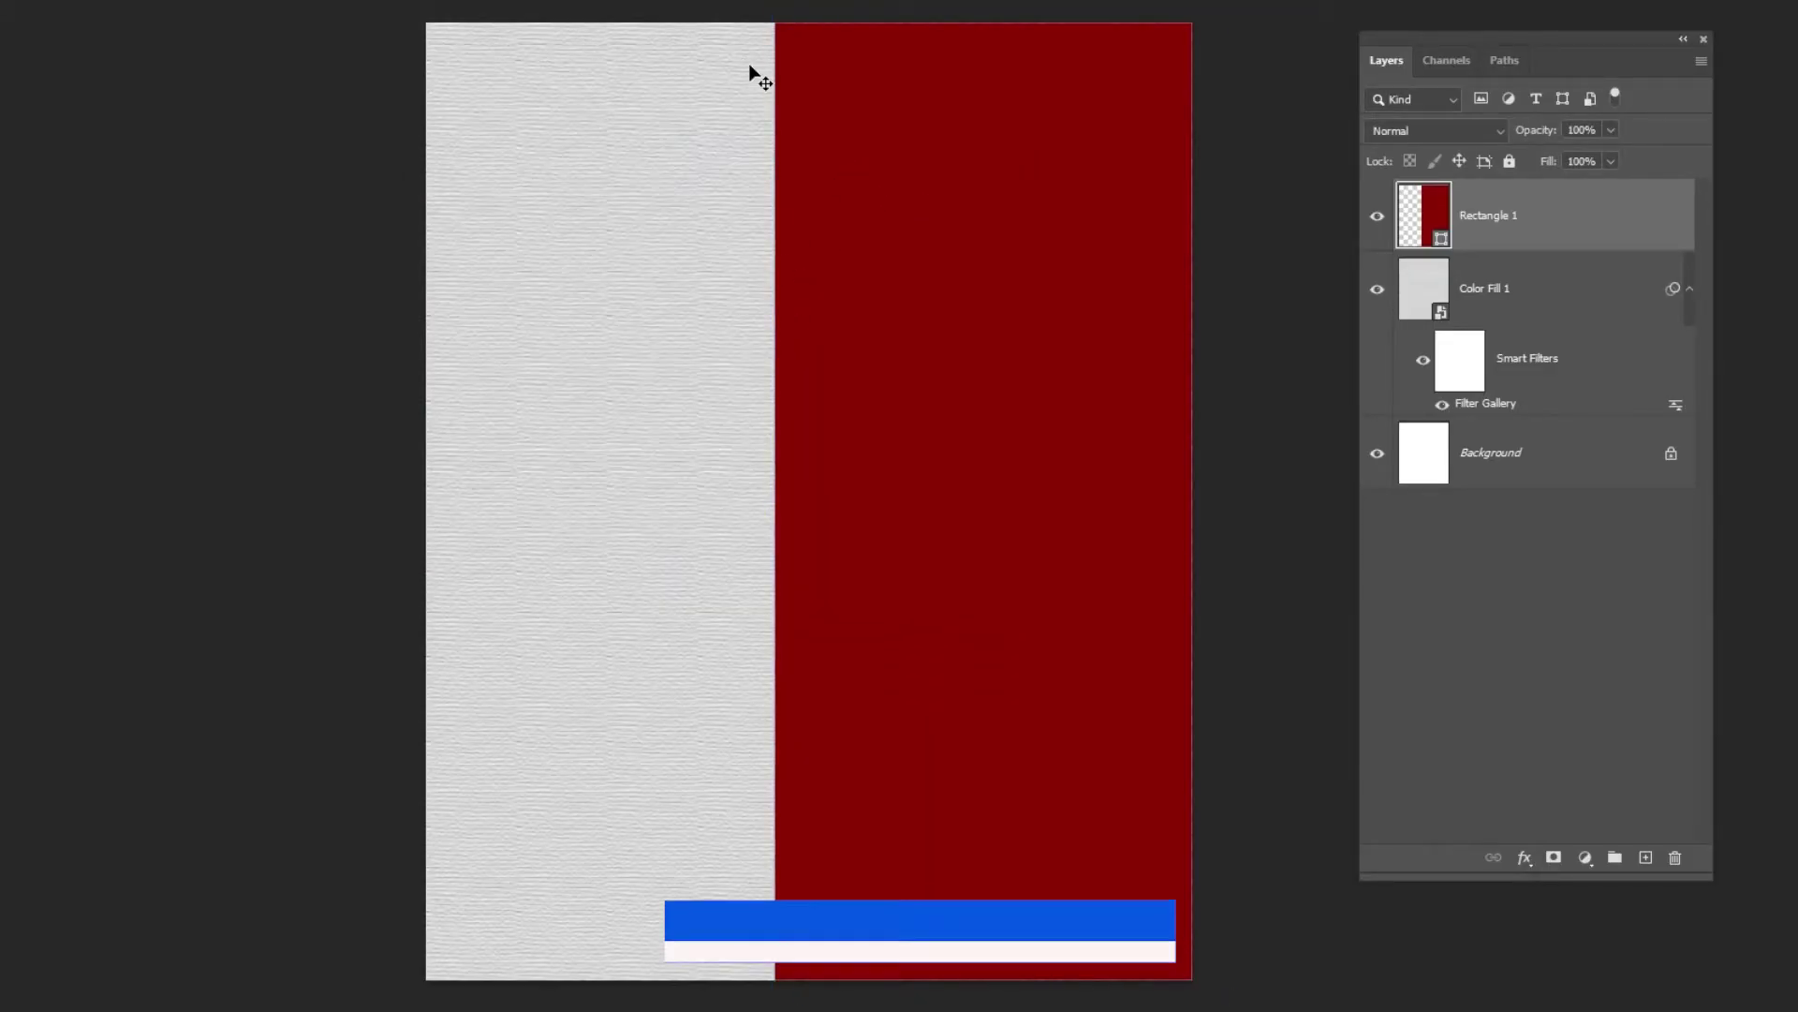
Step: Duplicate the red rectangle and narrow the copy into a thin vertical strip
key("ctrl+j")
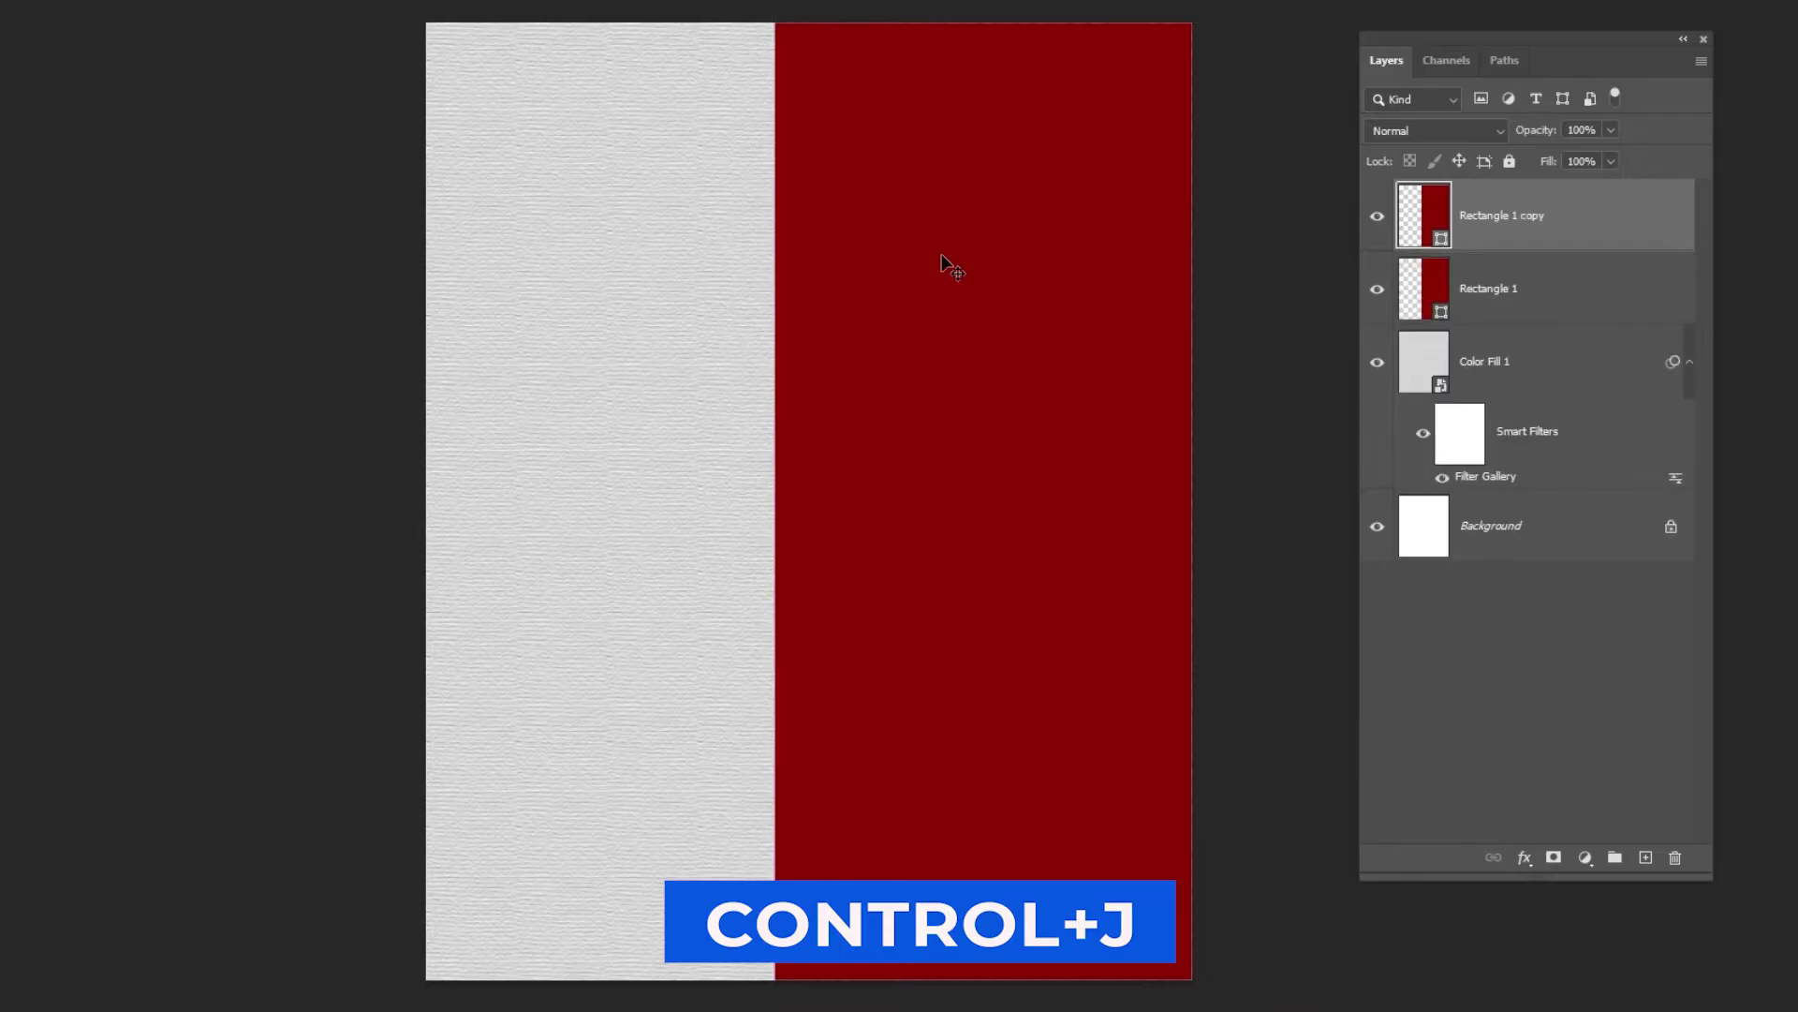
key("ctrl+t")
left_click_drag(1258, 510, 761, 457)
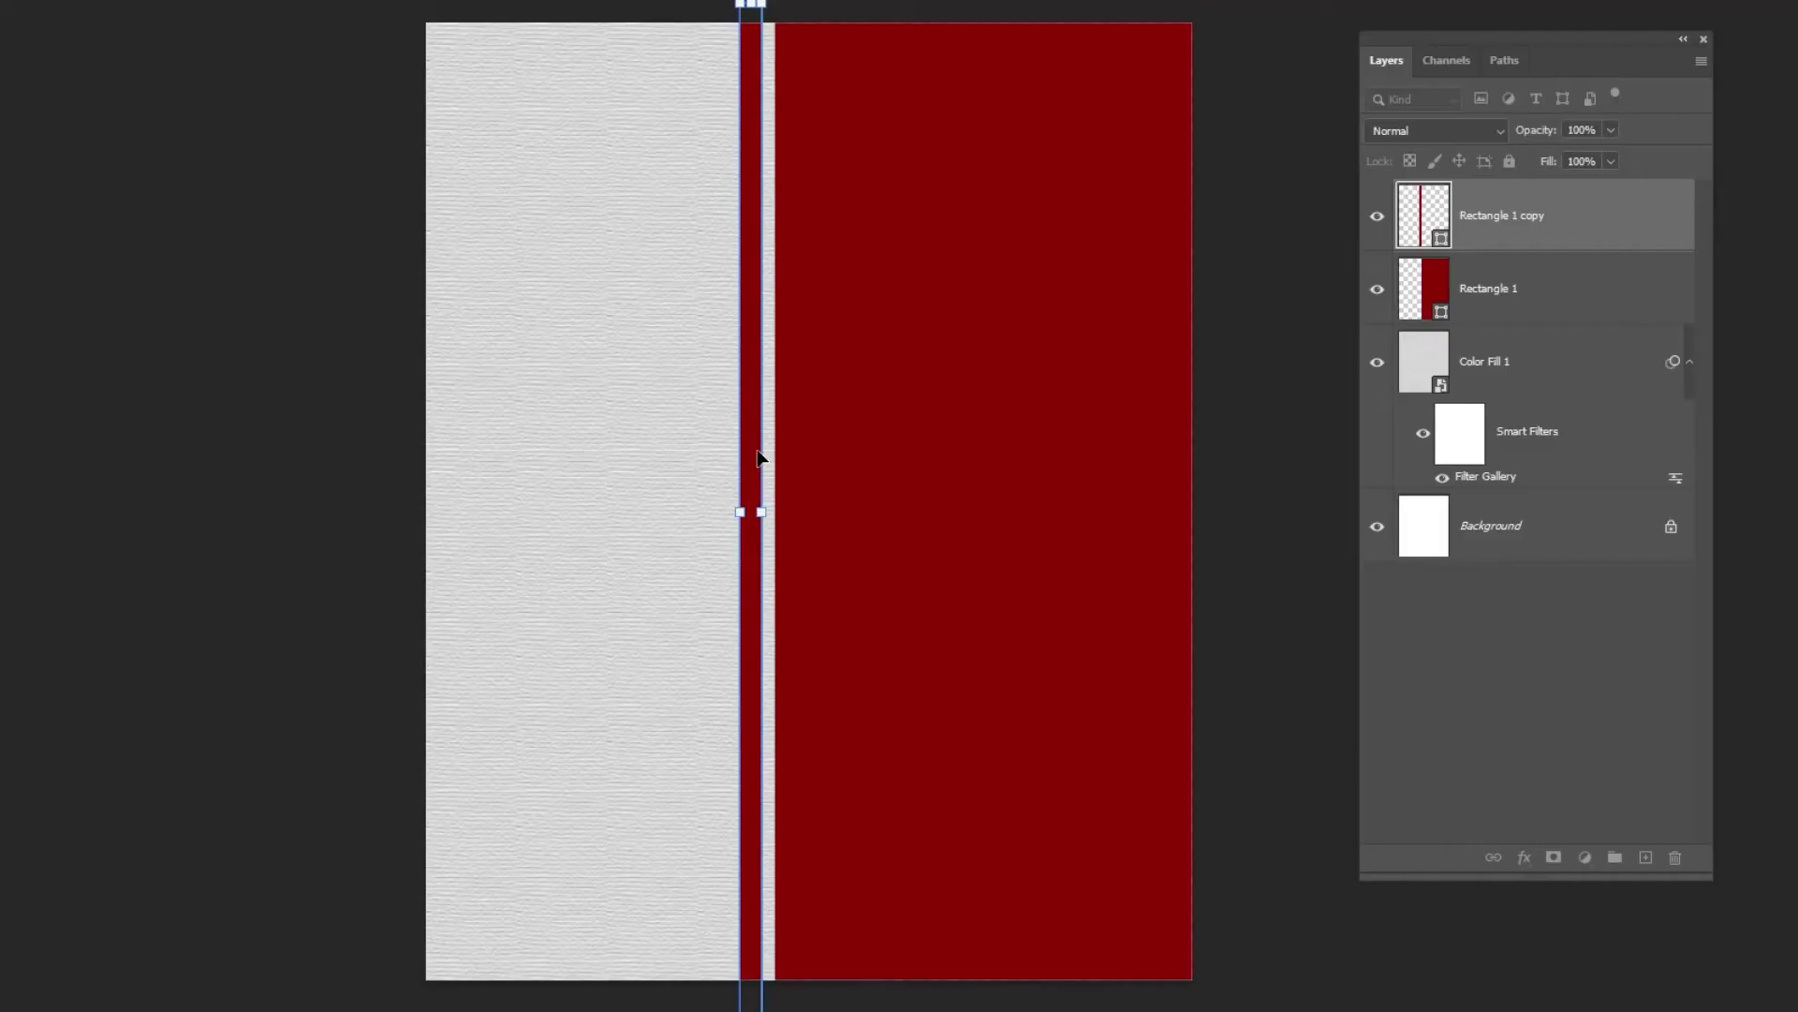
key("Return")
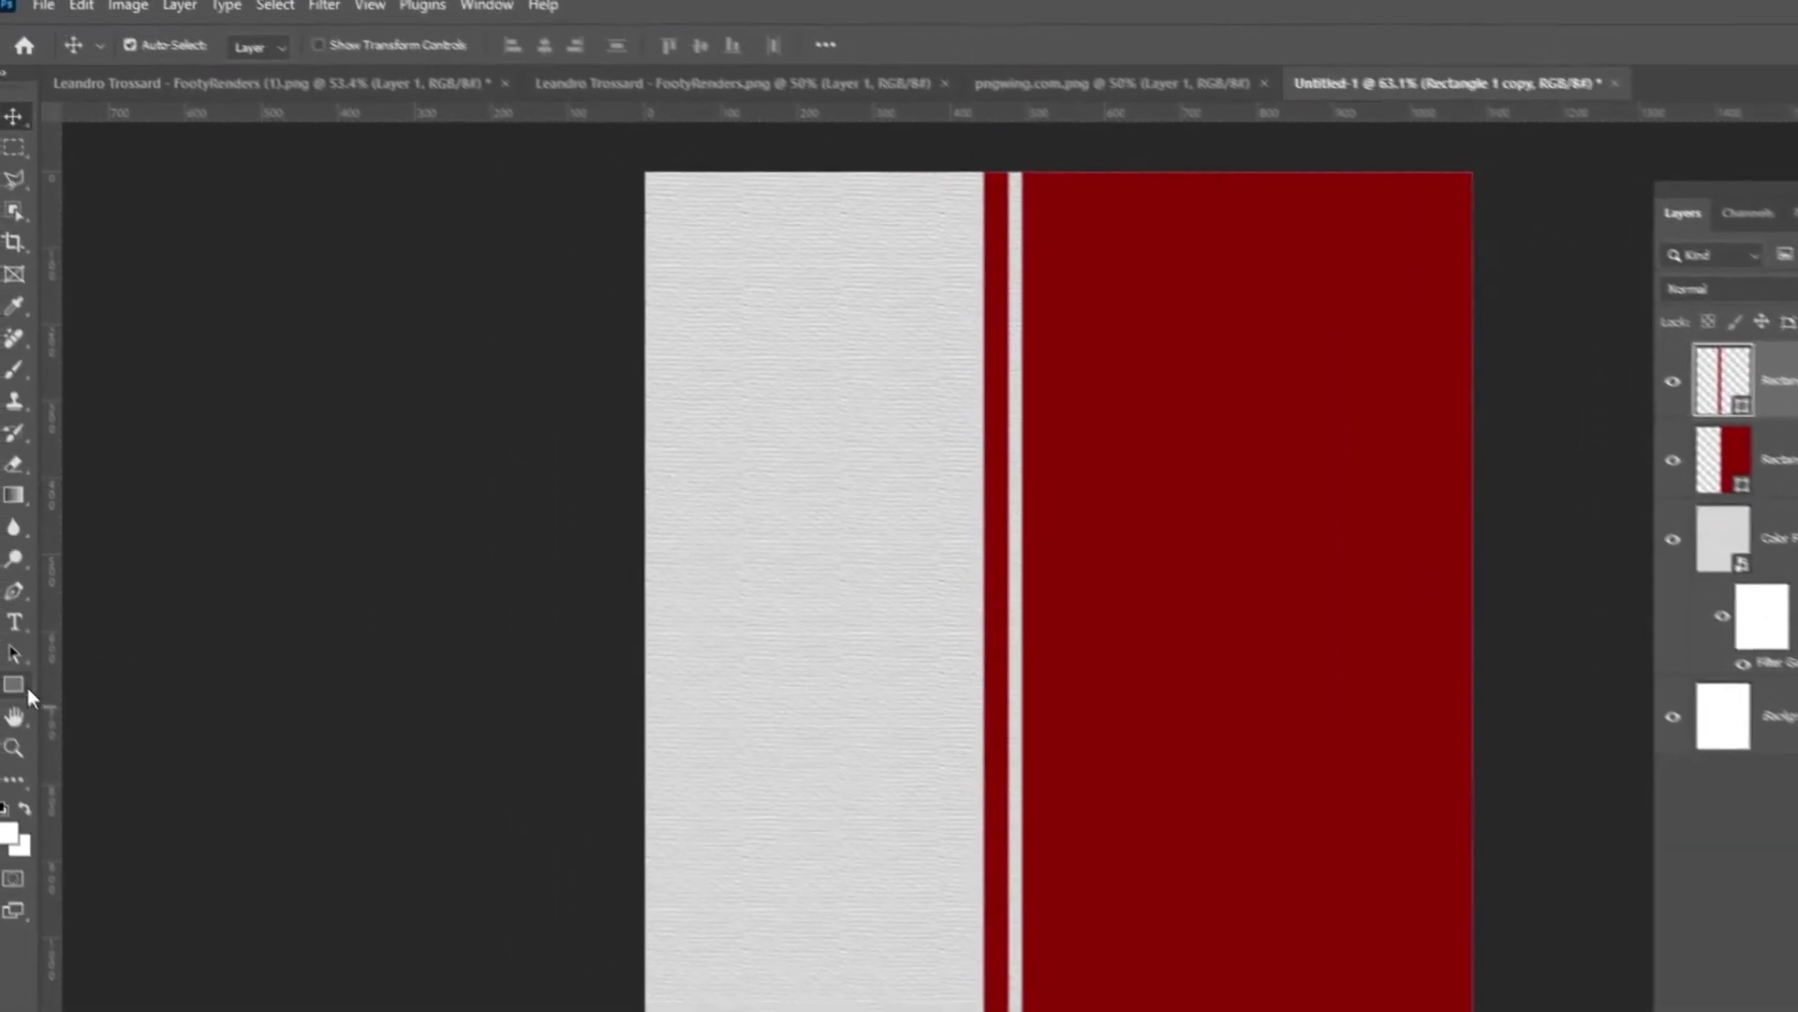
Step: Fill the strip with tan #BD9E89 and select both rectangle layers
left_click(22, 686)
left_click(260, 47)
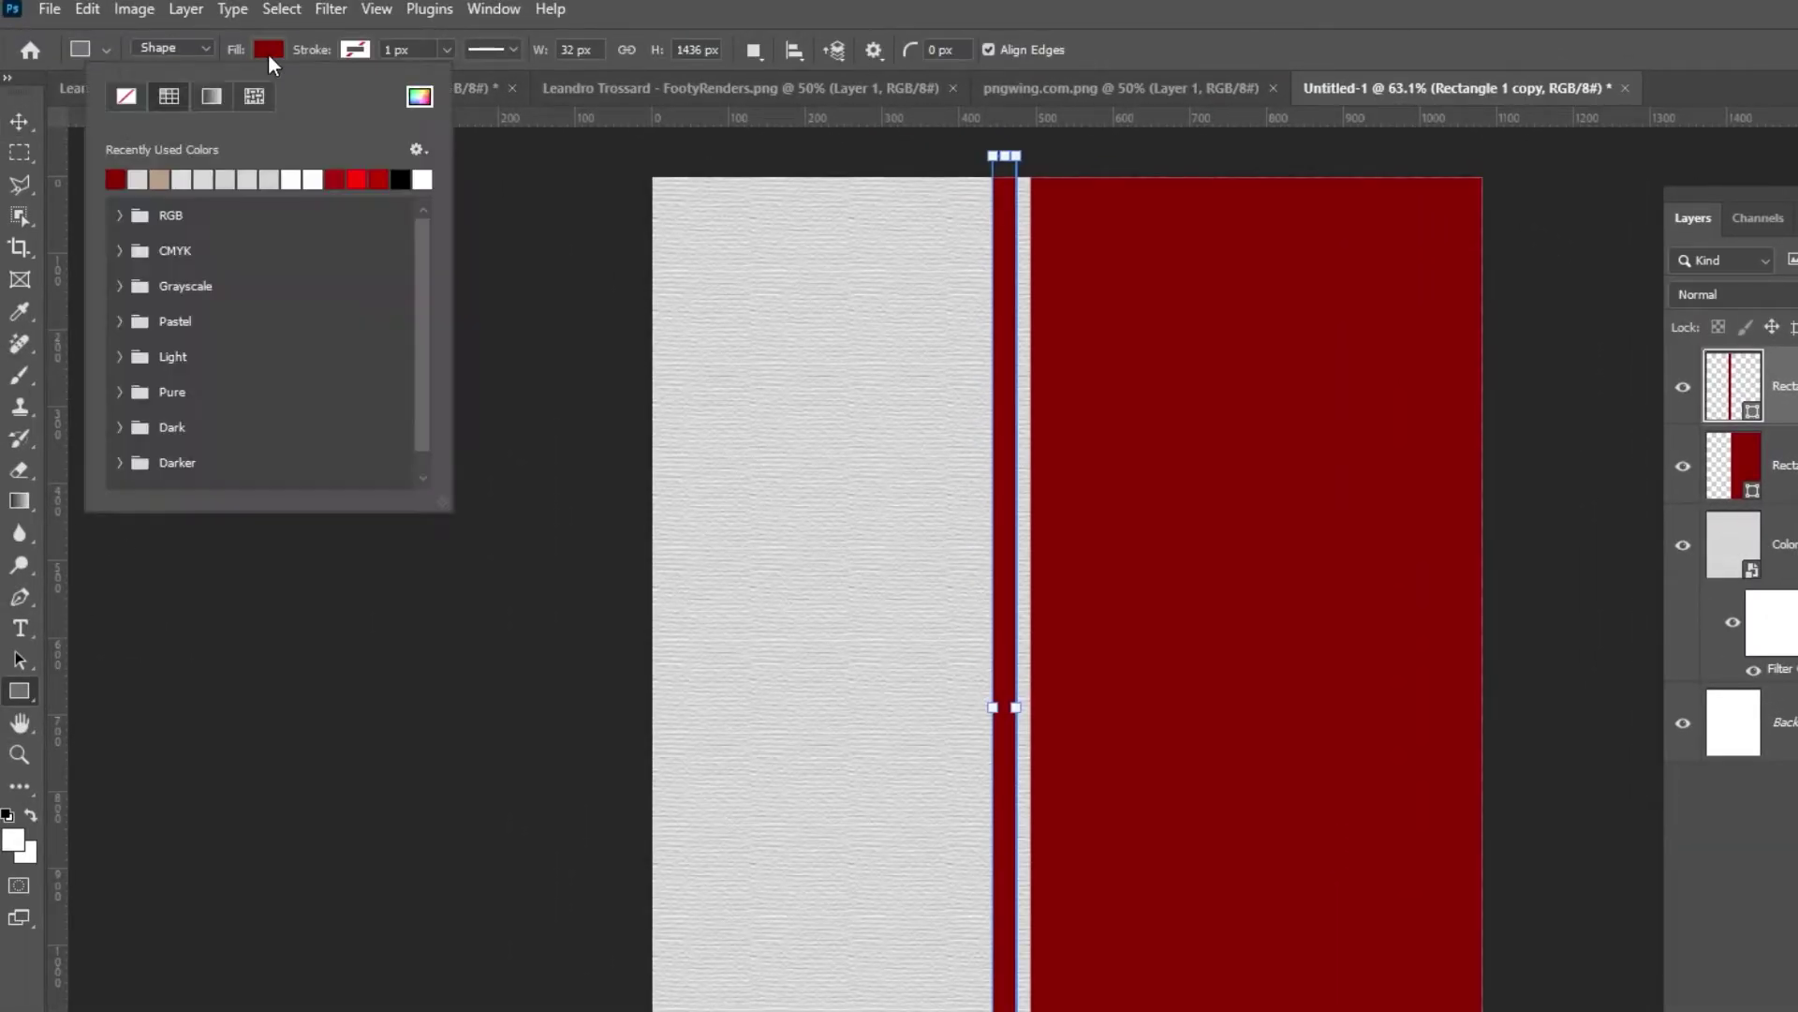
left_click(160, 177)
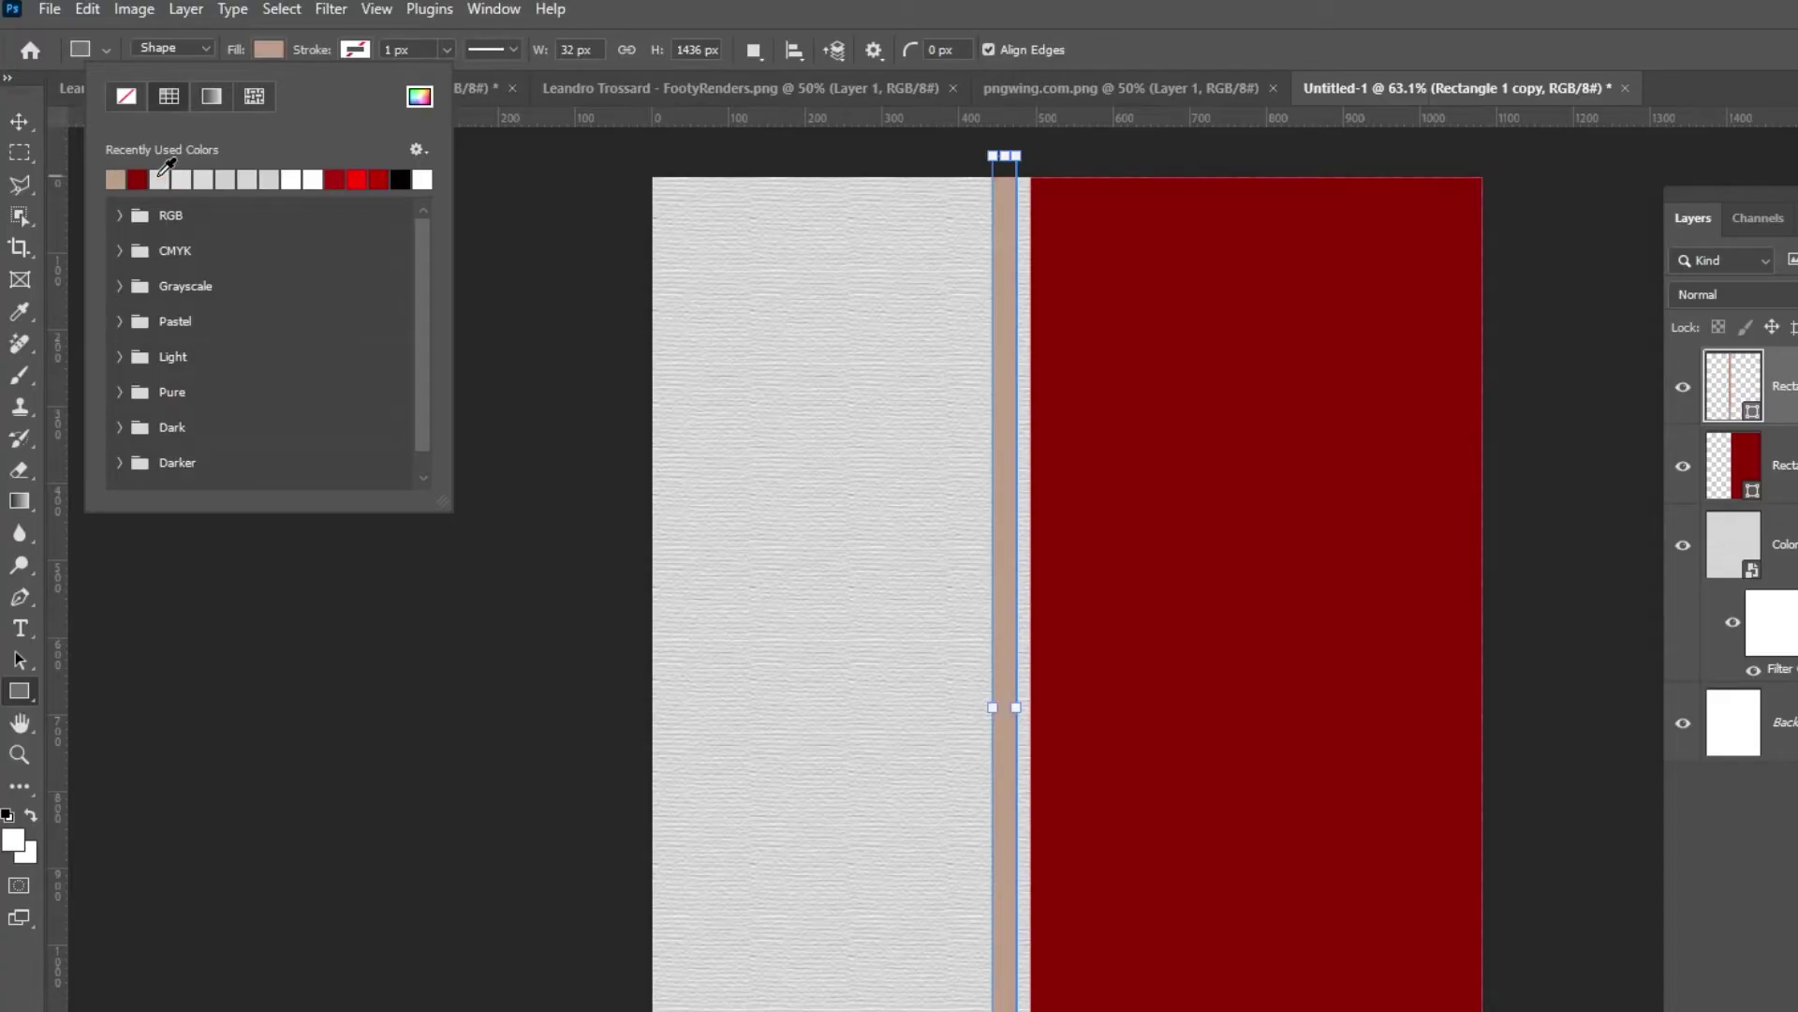
left_click(417, 98)
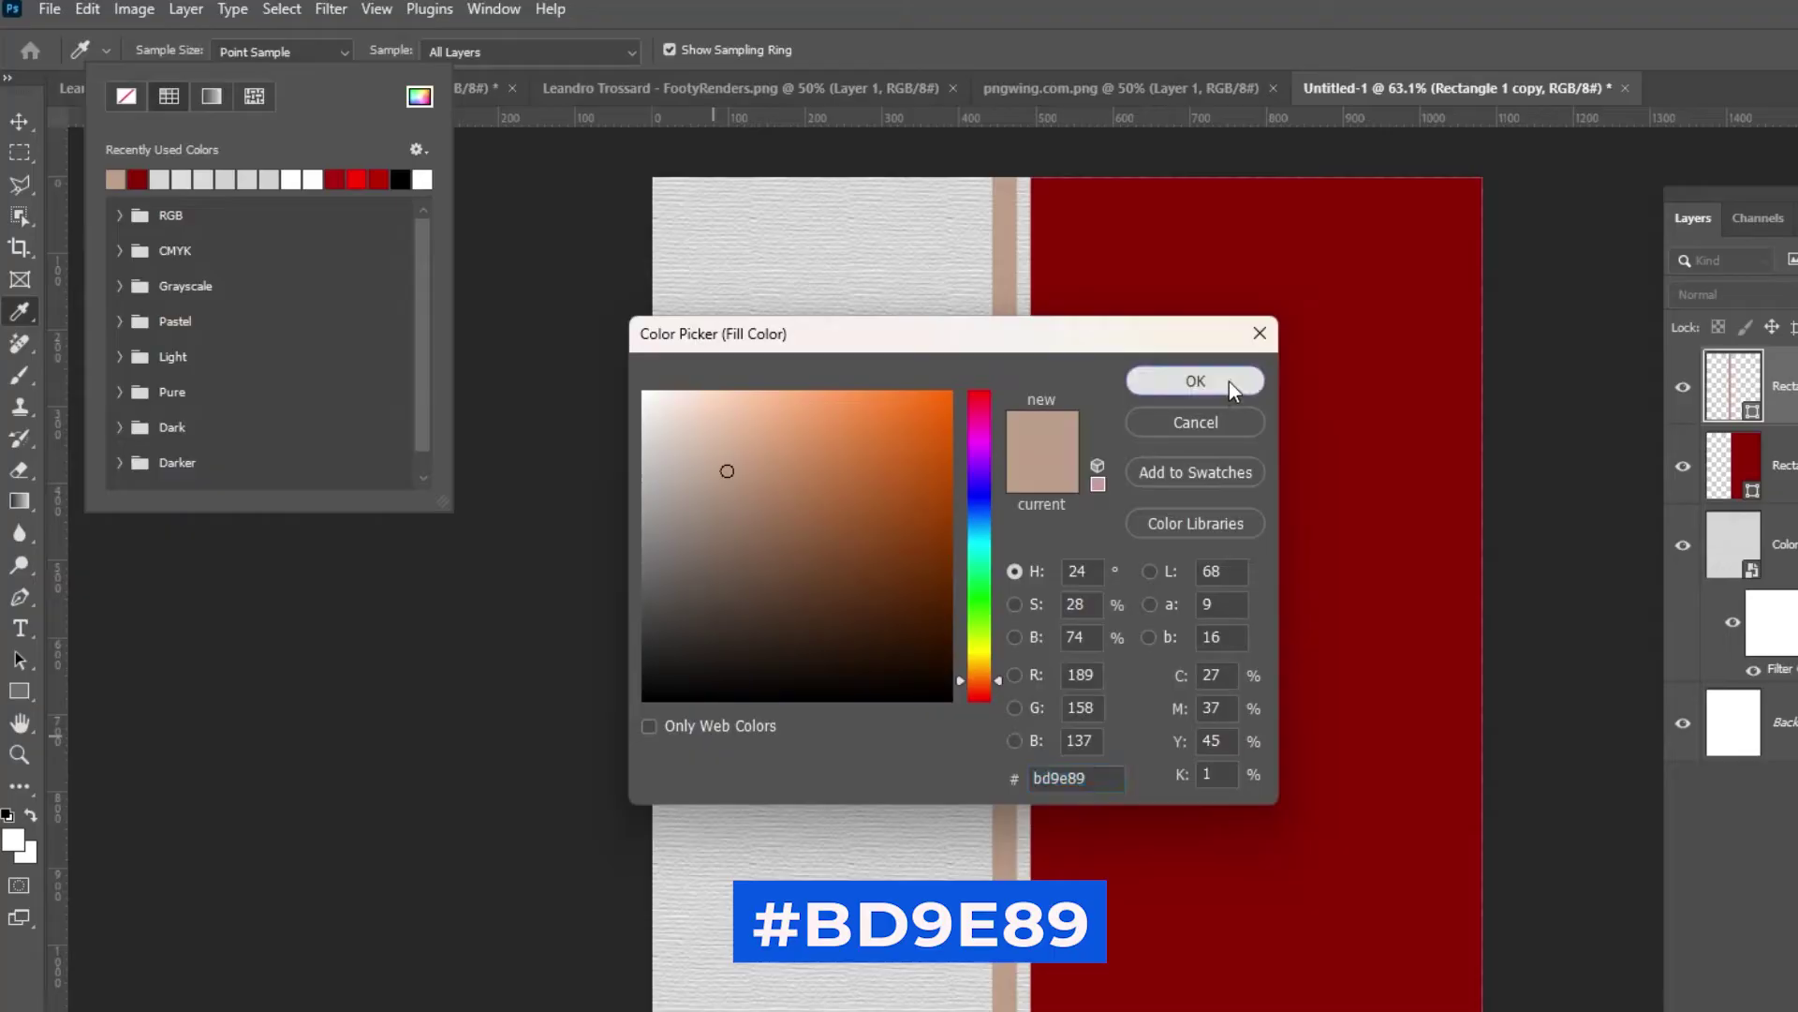
left_click(1195, 380)
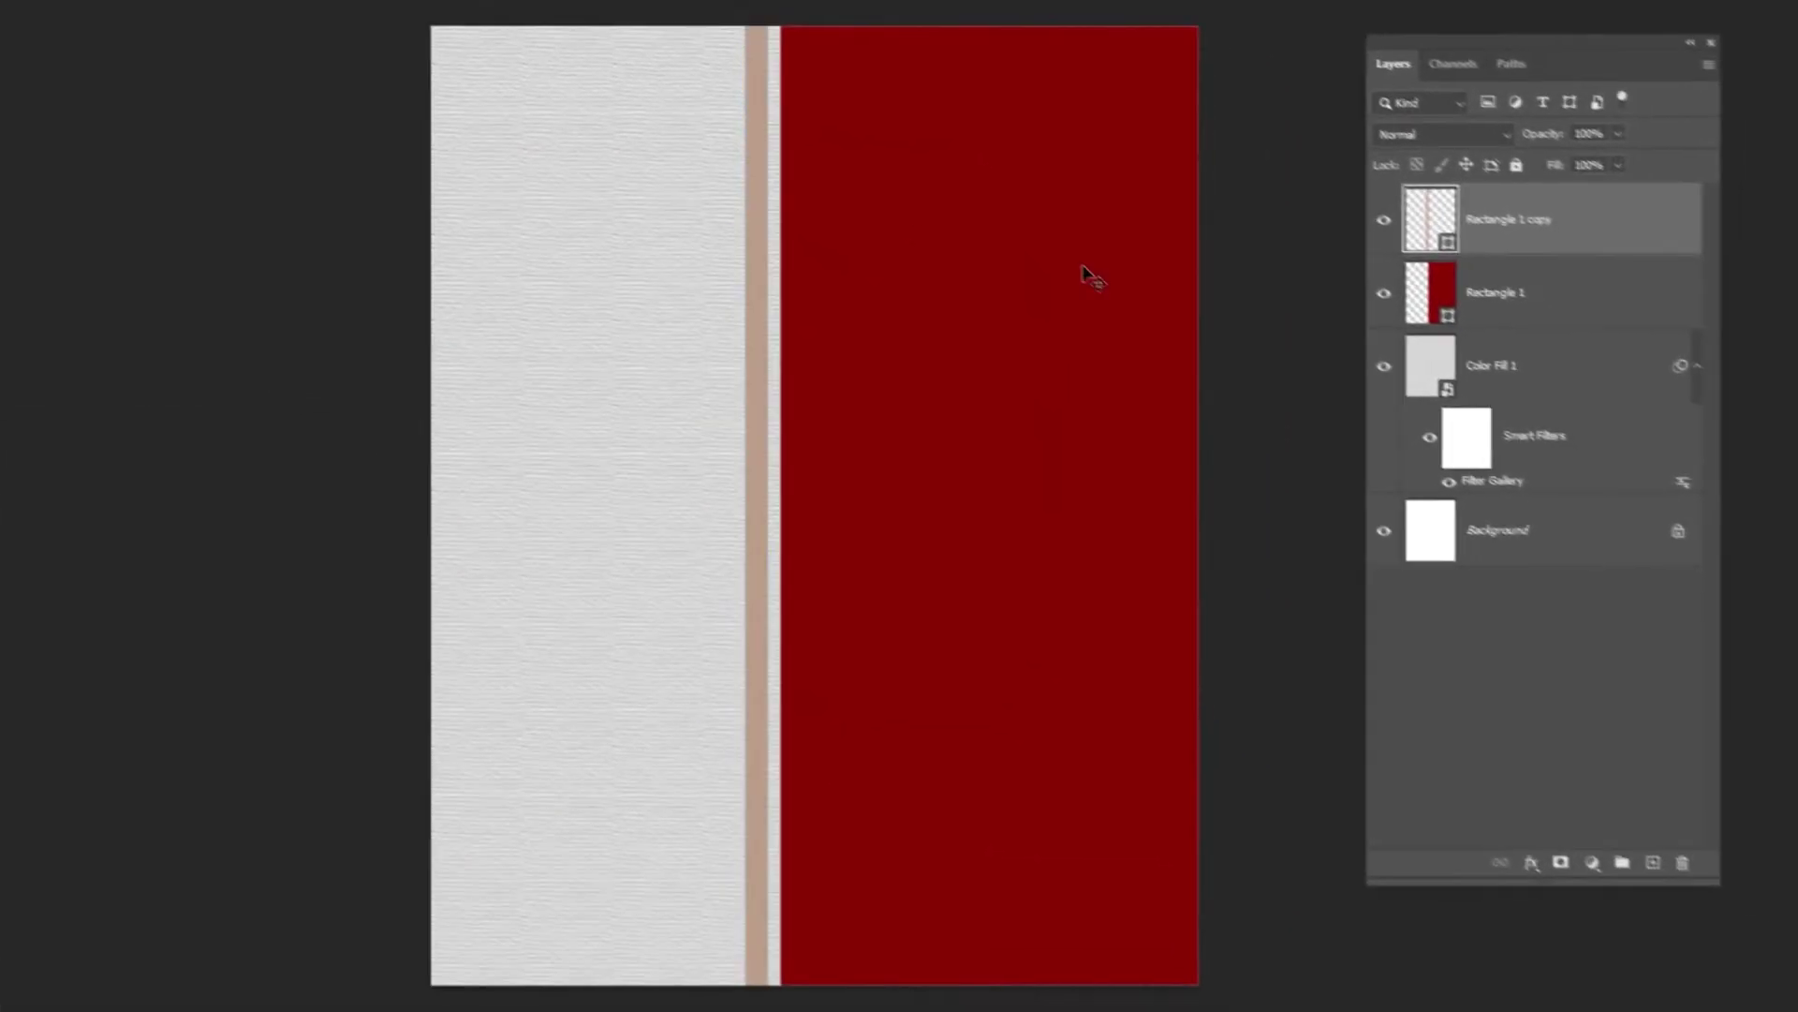
left_click(1597, 308, "shift")
Step: Rotate the red block and tan stripe about 34° and scale them into a bottom-left to top-right split
key("ctrl+t")
left_click_drag(1316, 513, 1260, 705)
left_click_drag(1060, 662, 1123, 722)
left_click_drag(735, 960, 478, 1010)
left_click_drag(1225, 850, 1274, 888)
left_click_drag(1082, 802, 1121, 832)
left_click_drag(719, 484, 723, 477)
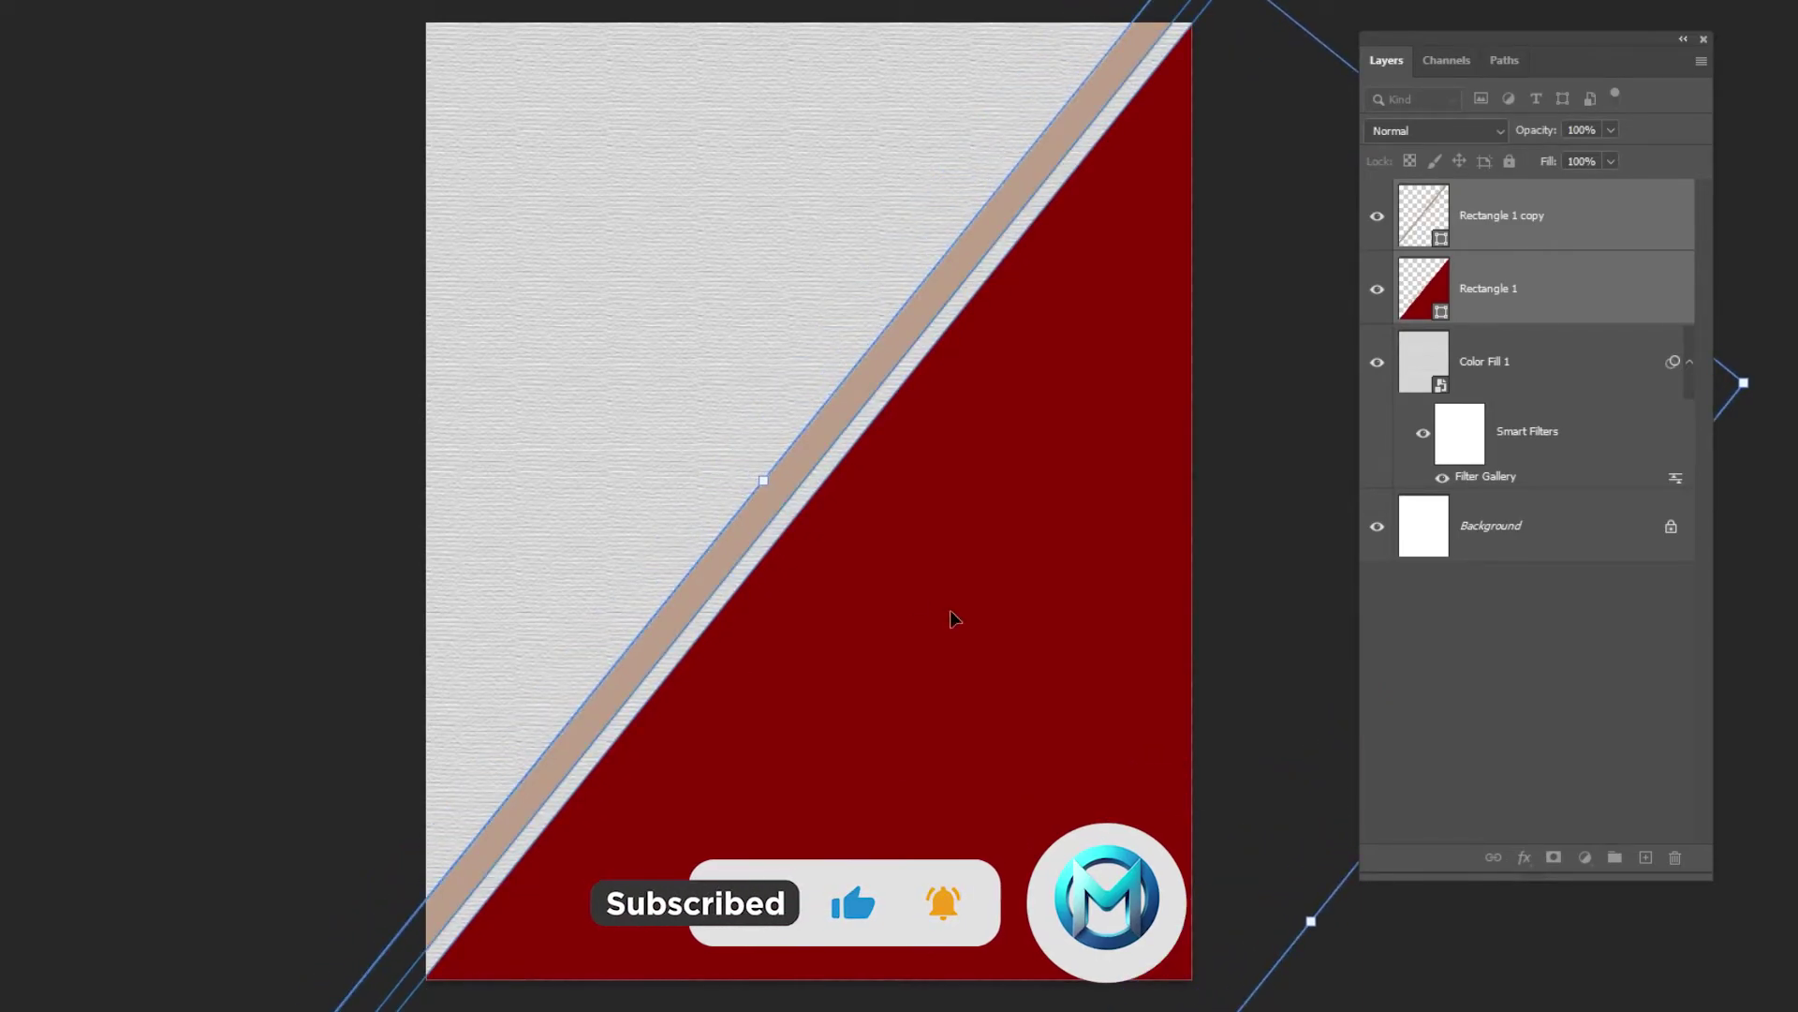
key("Return")
scroll(1008, 520, "down", 1)
left_click_drag(983, 510, 933, 490)
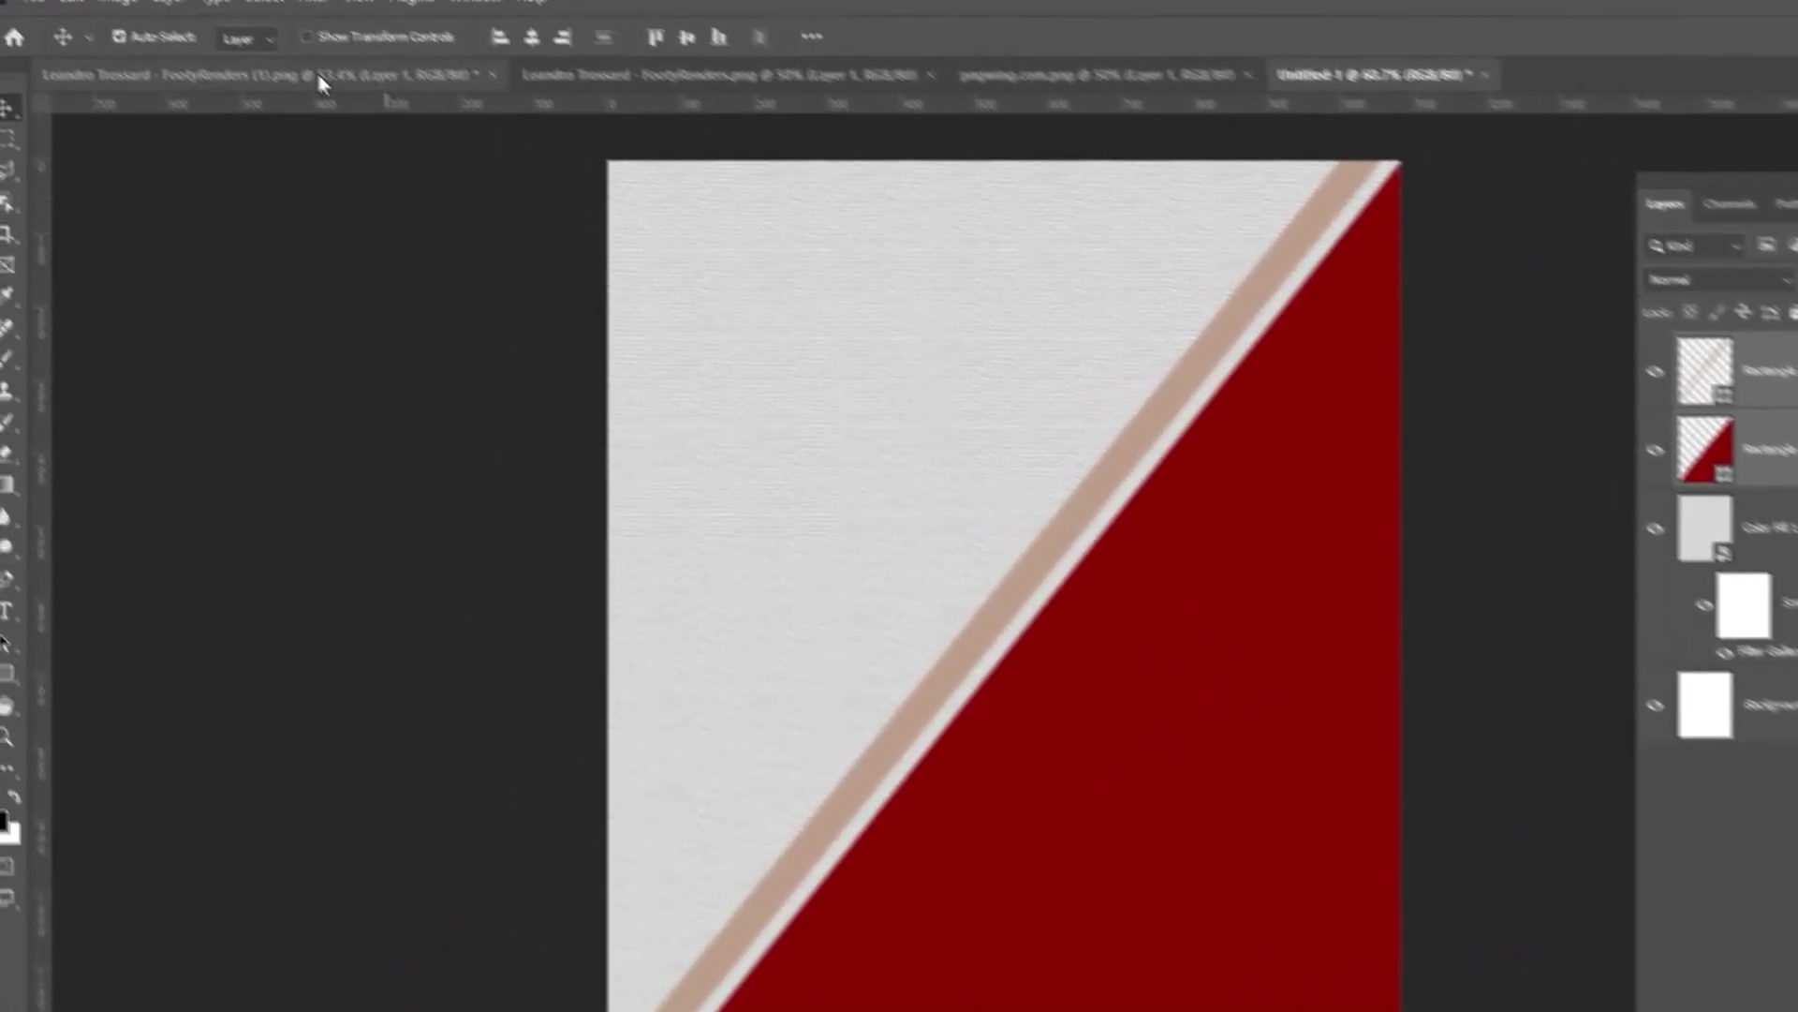
left_click(335, 86)
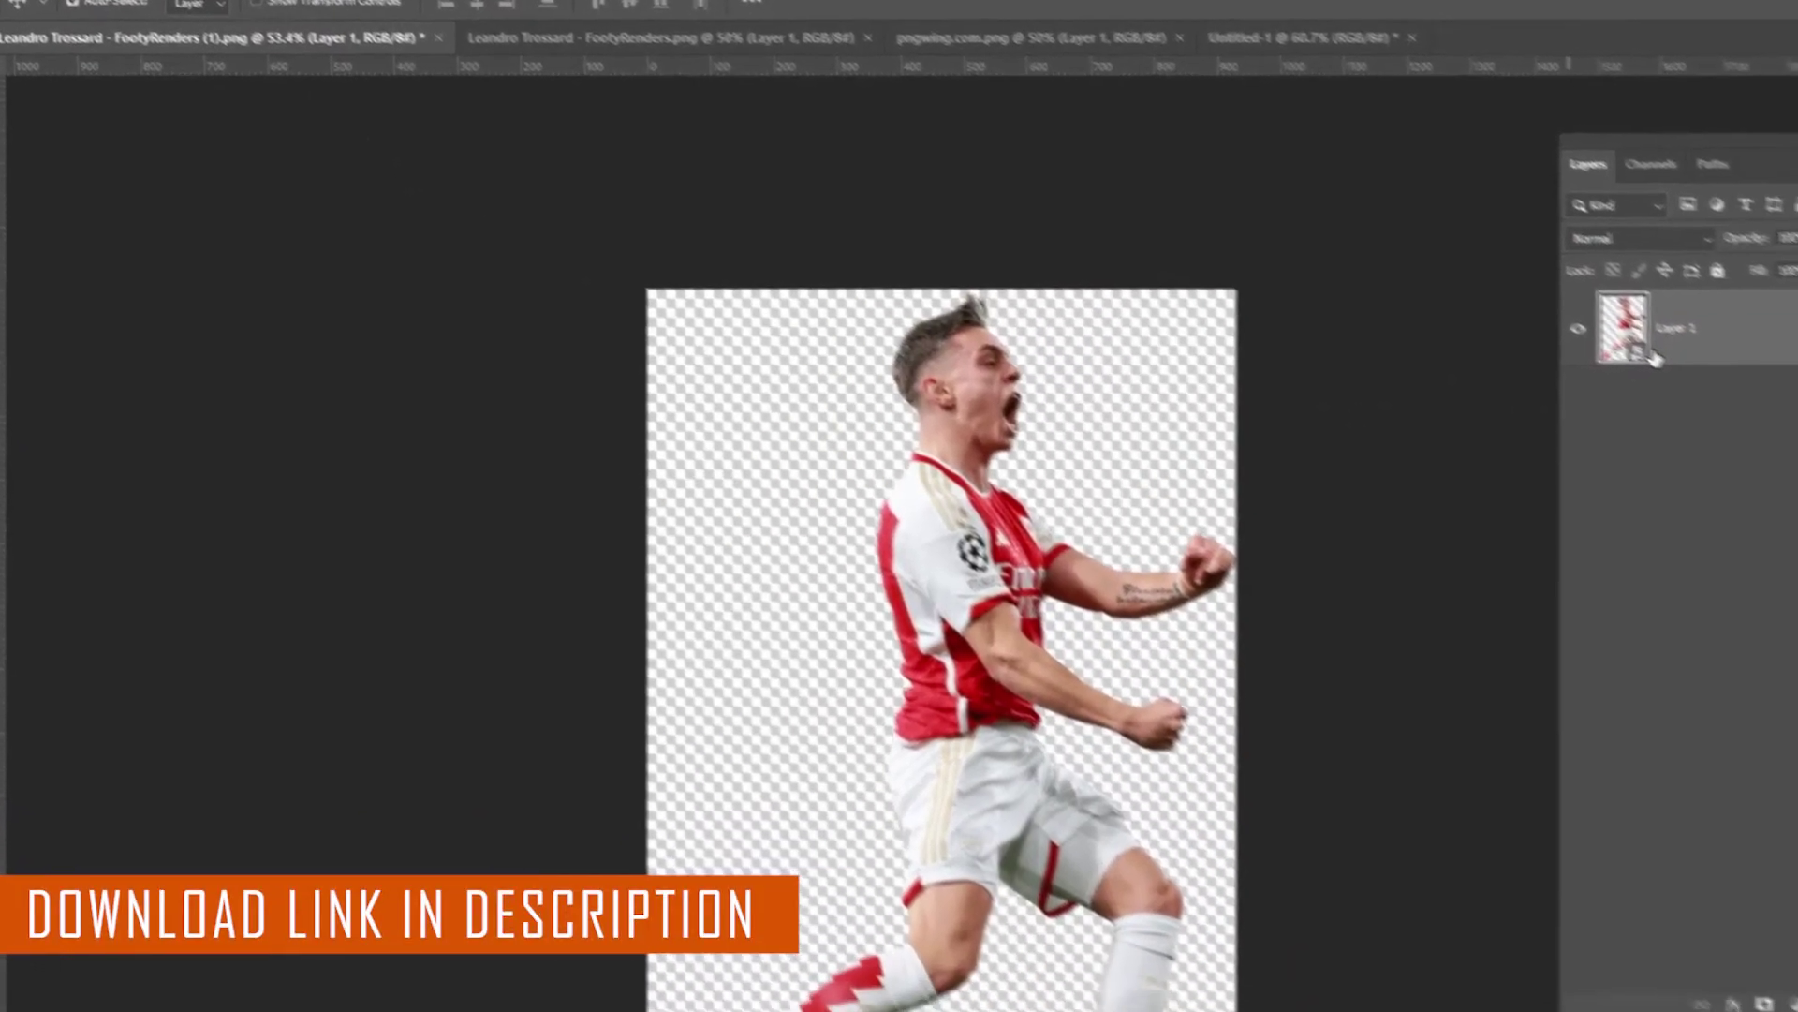
Step: Bring the Leandro Trossard player layer into the poster document
right_click(1728, 418)
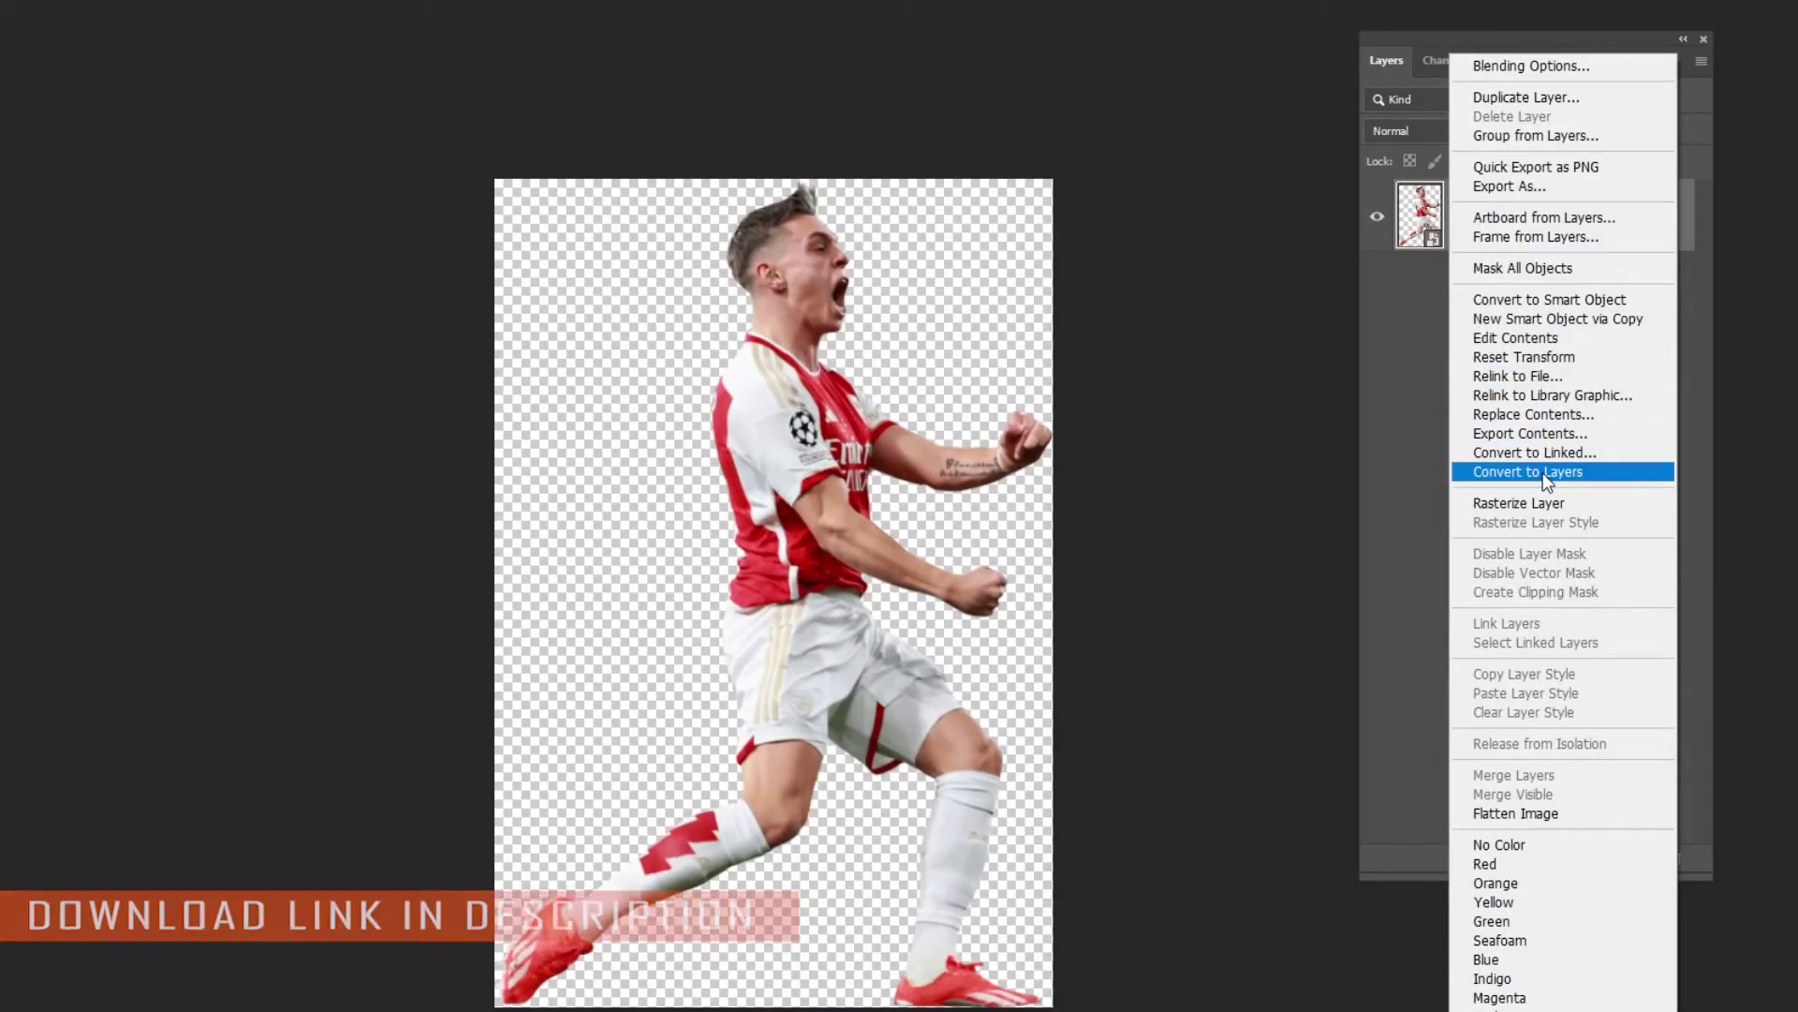
left_click(1574, 320)
left_click_drag(846, 502, 1109, 0)
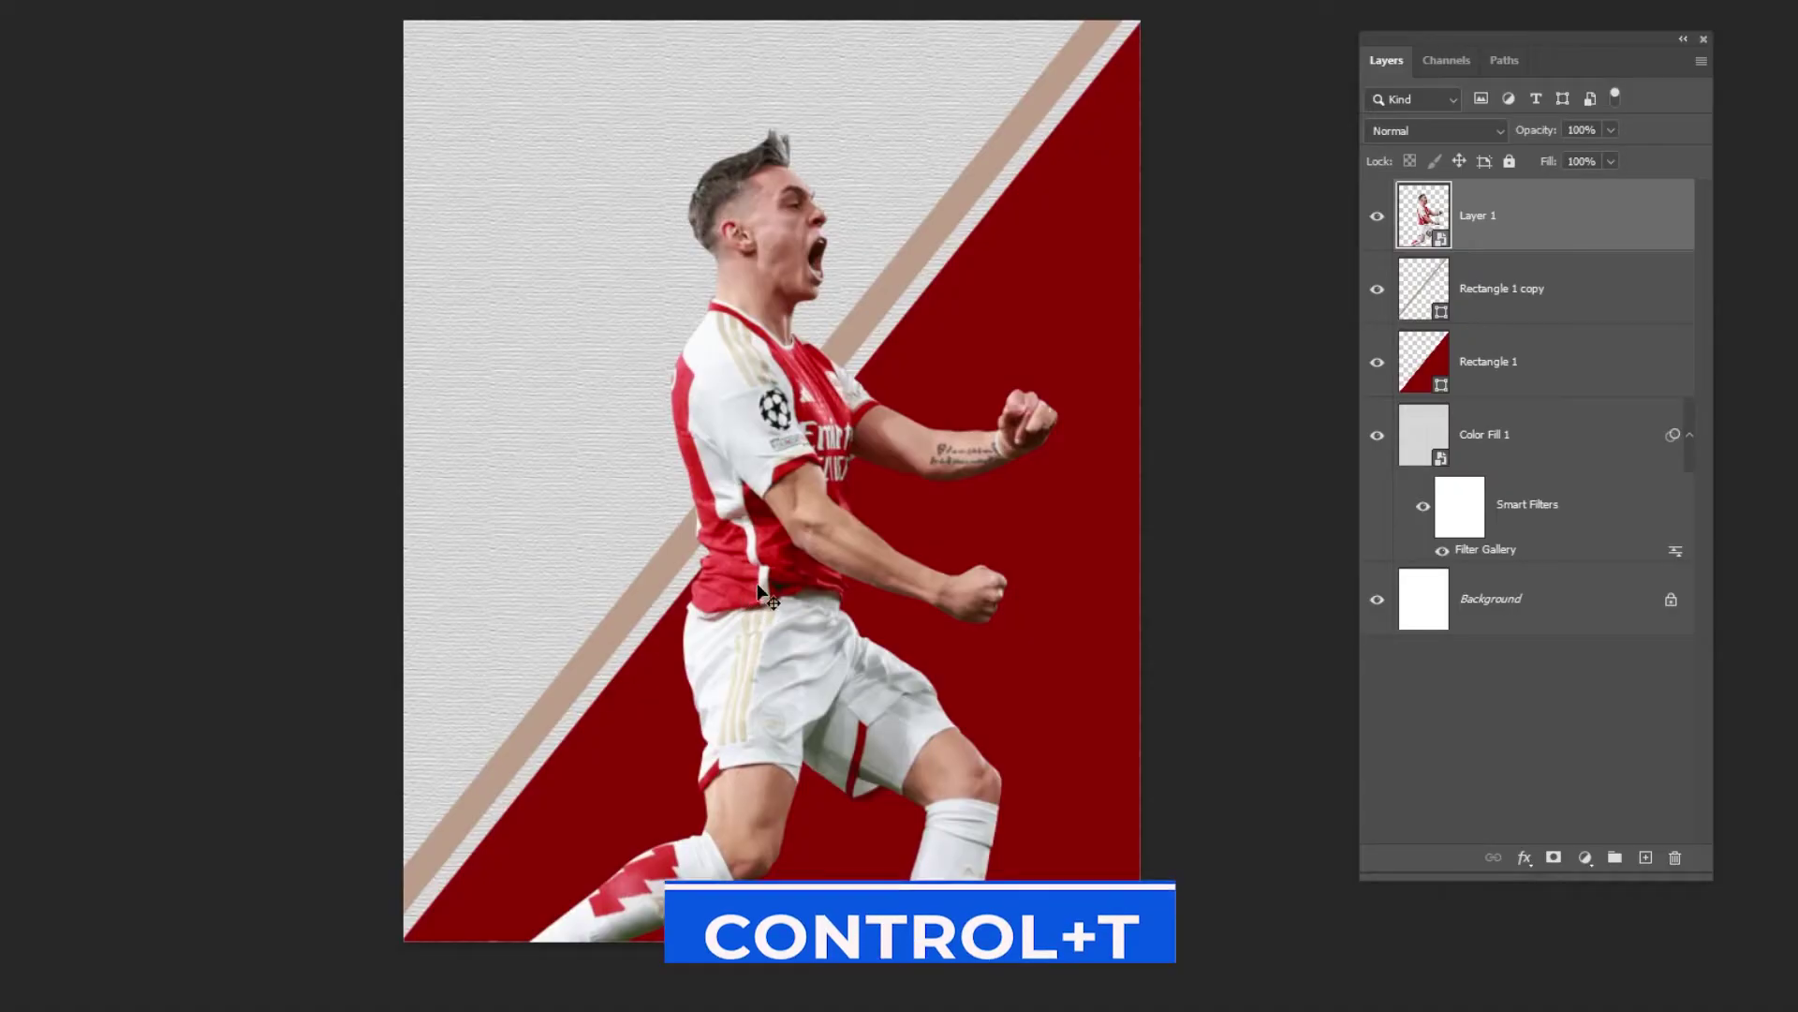
Step: Scale the player down and position him over the red diagonal area
key("ctrl+t")
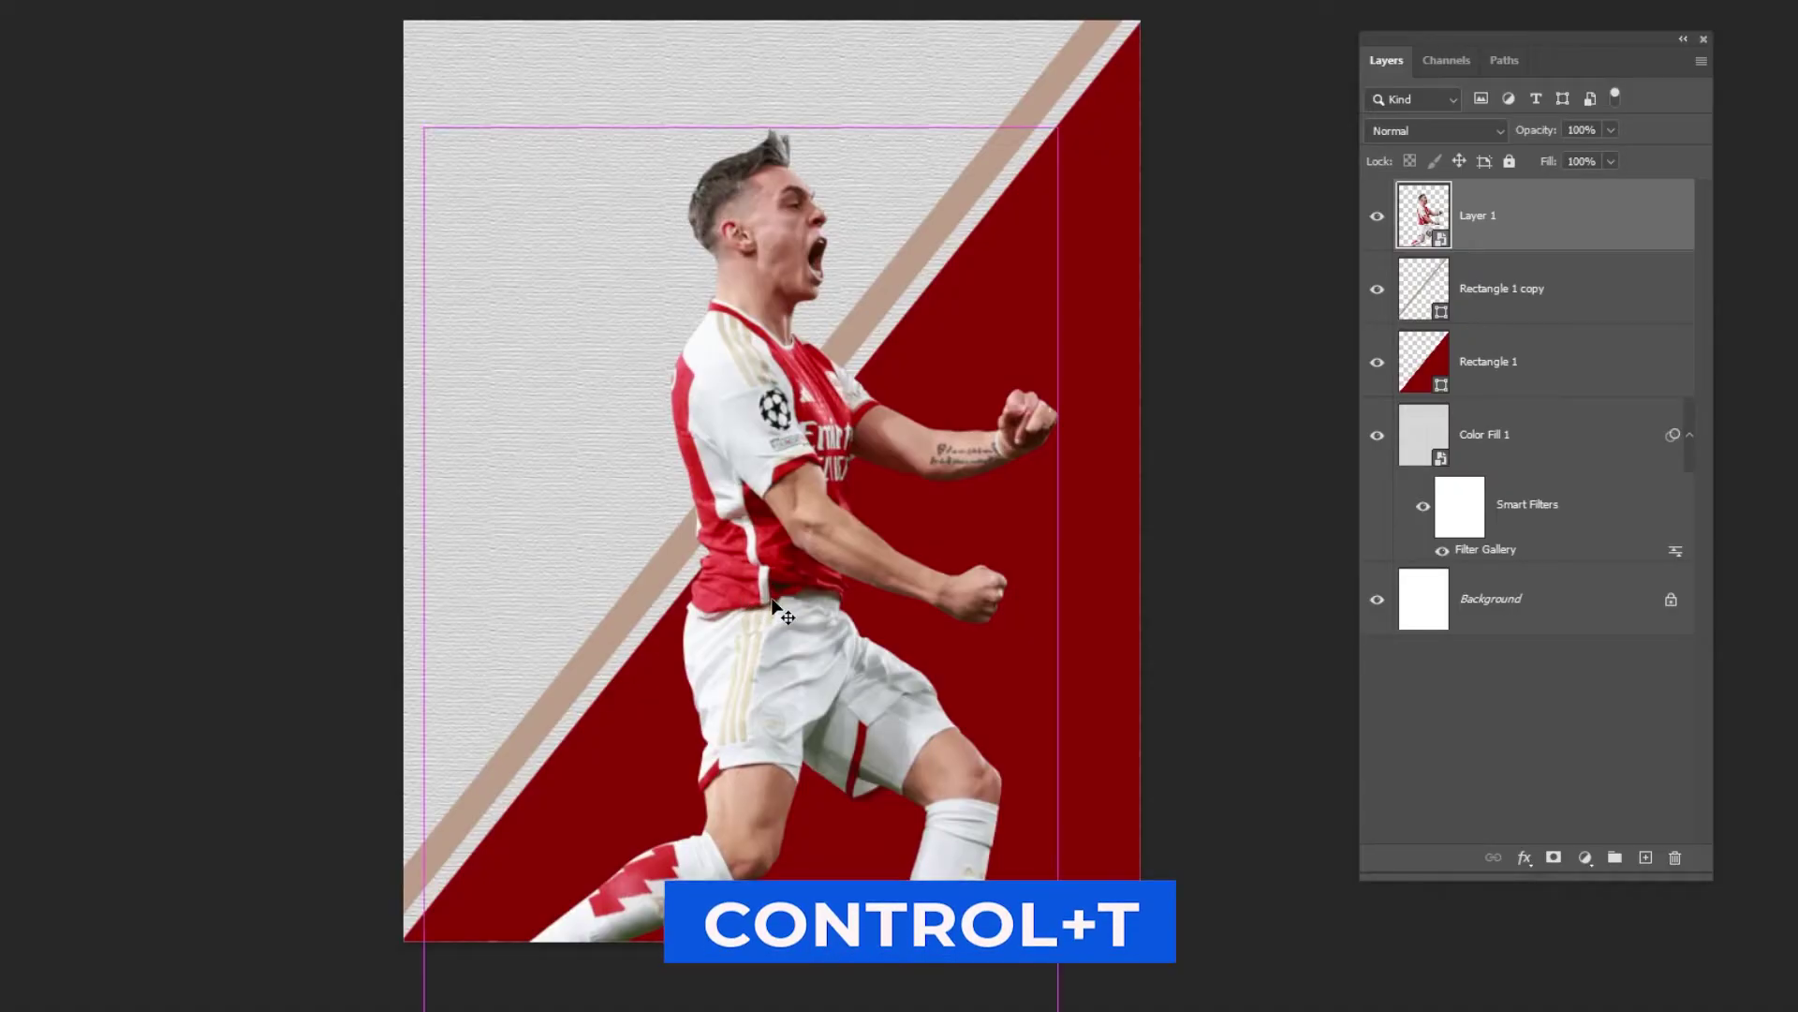
left_click_drag(1057, 597, 923, 594)
left_click_drag(804, 567, 923, 480)
left_click_drag(865, 228, 886, 128)
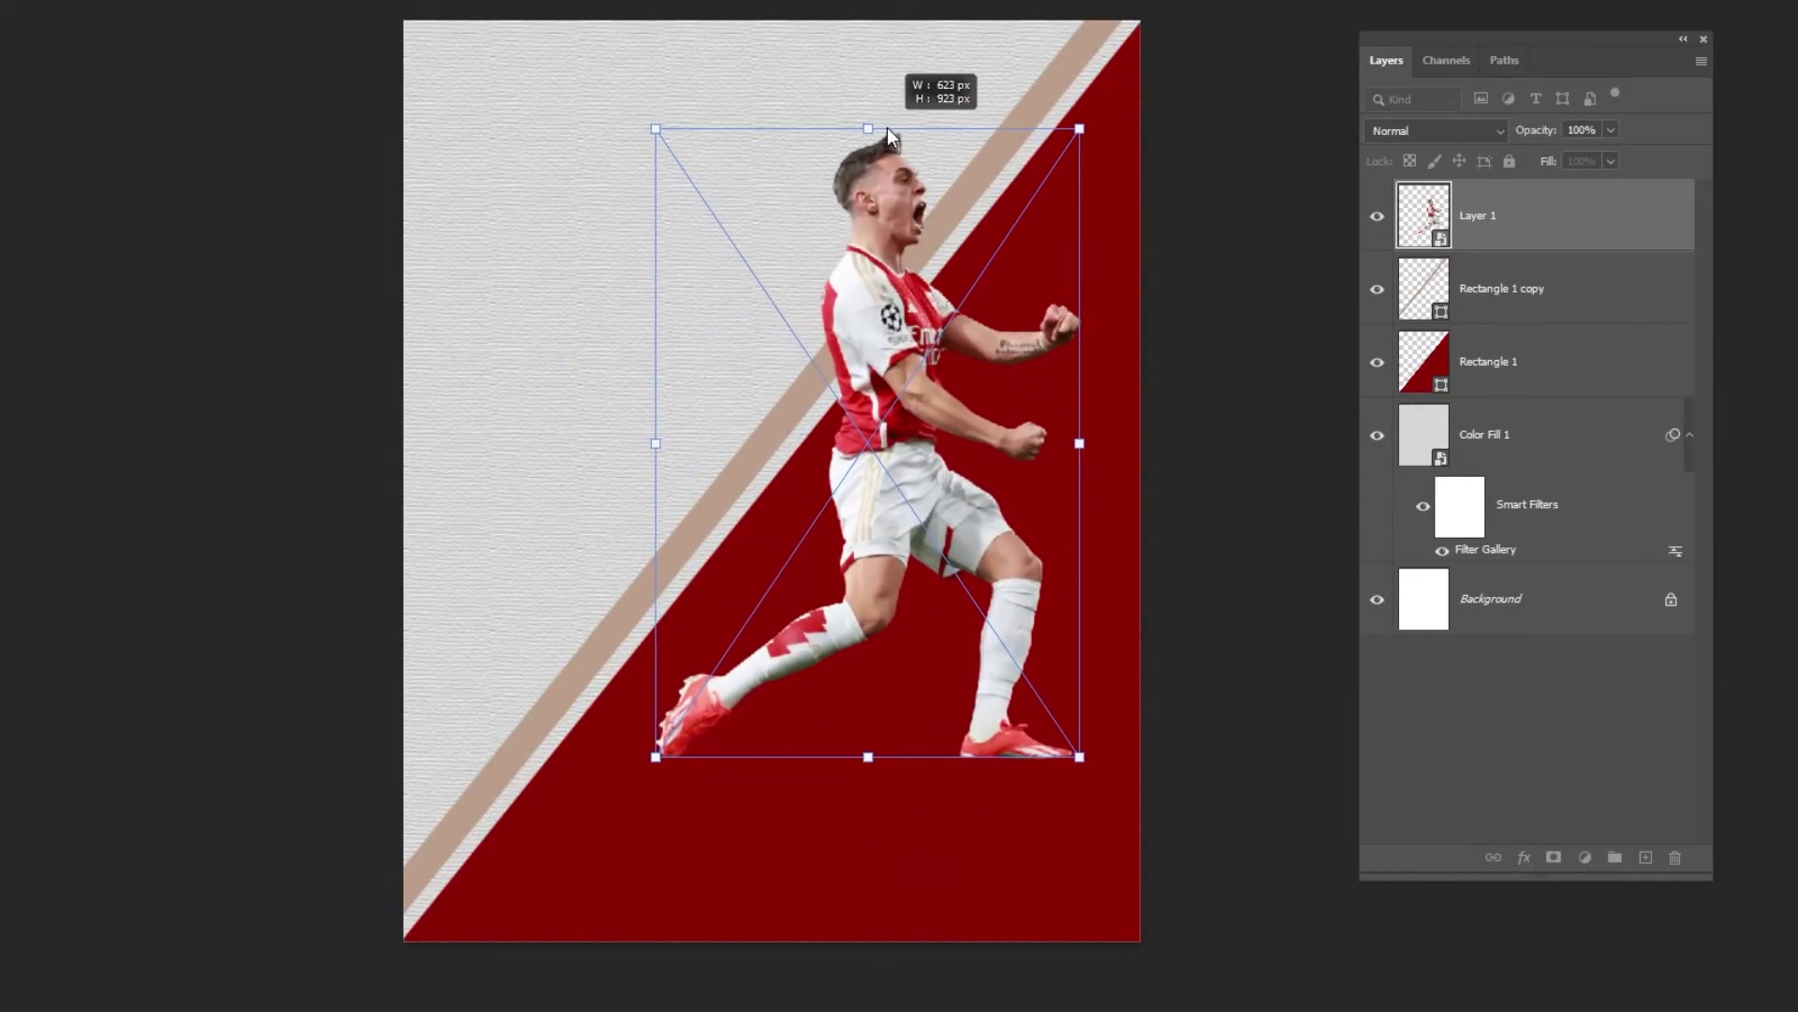
left_click_drag(901, 397, 885, 429)
left_click_drag(1062, 476, 1048, 477)
left_click_drag(934, 431, 946, 409)
key("Return")
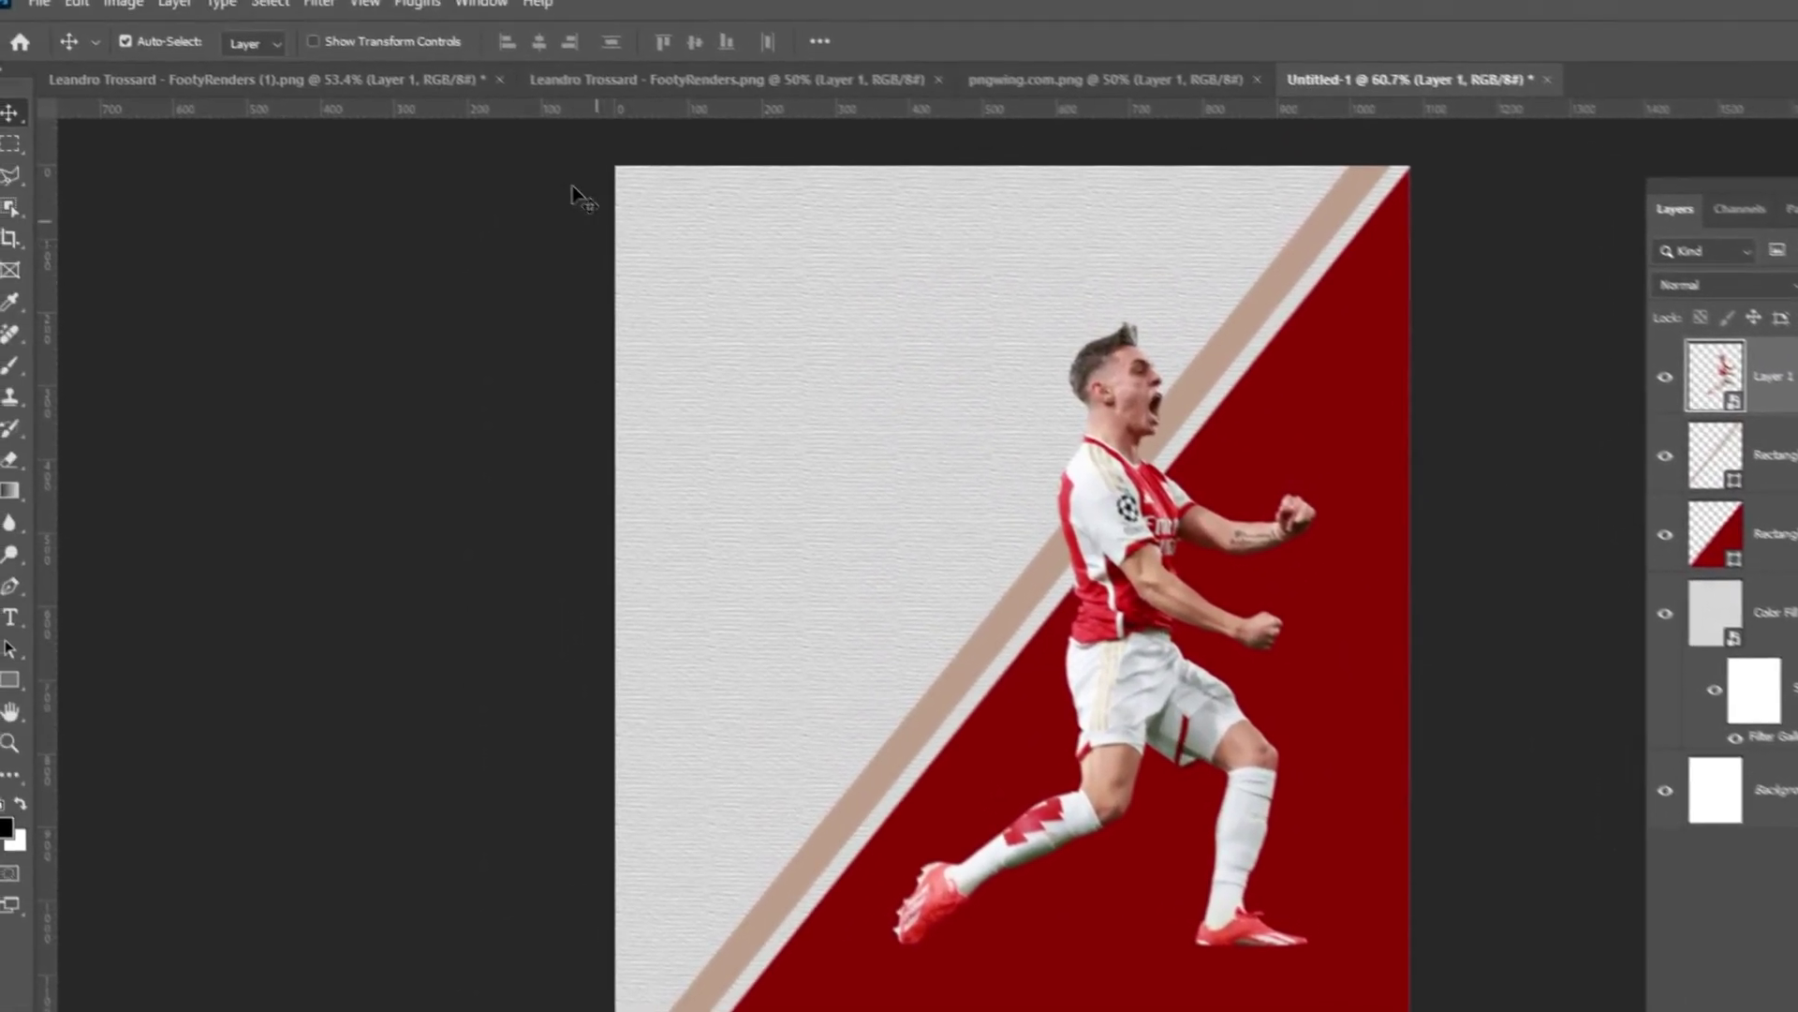
left_click(319, 3)
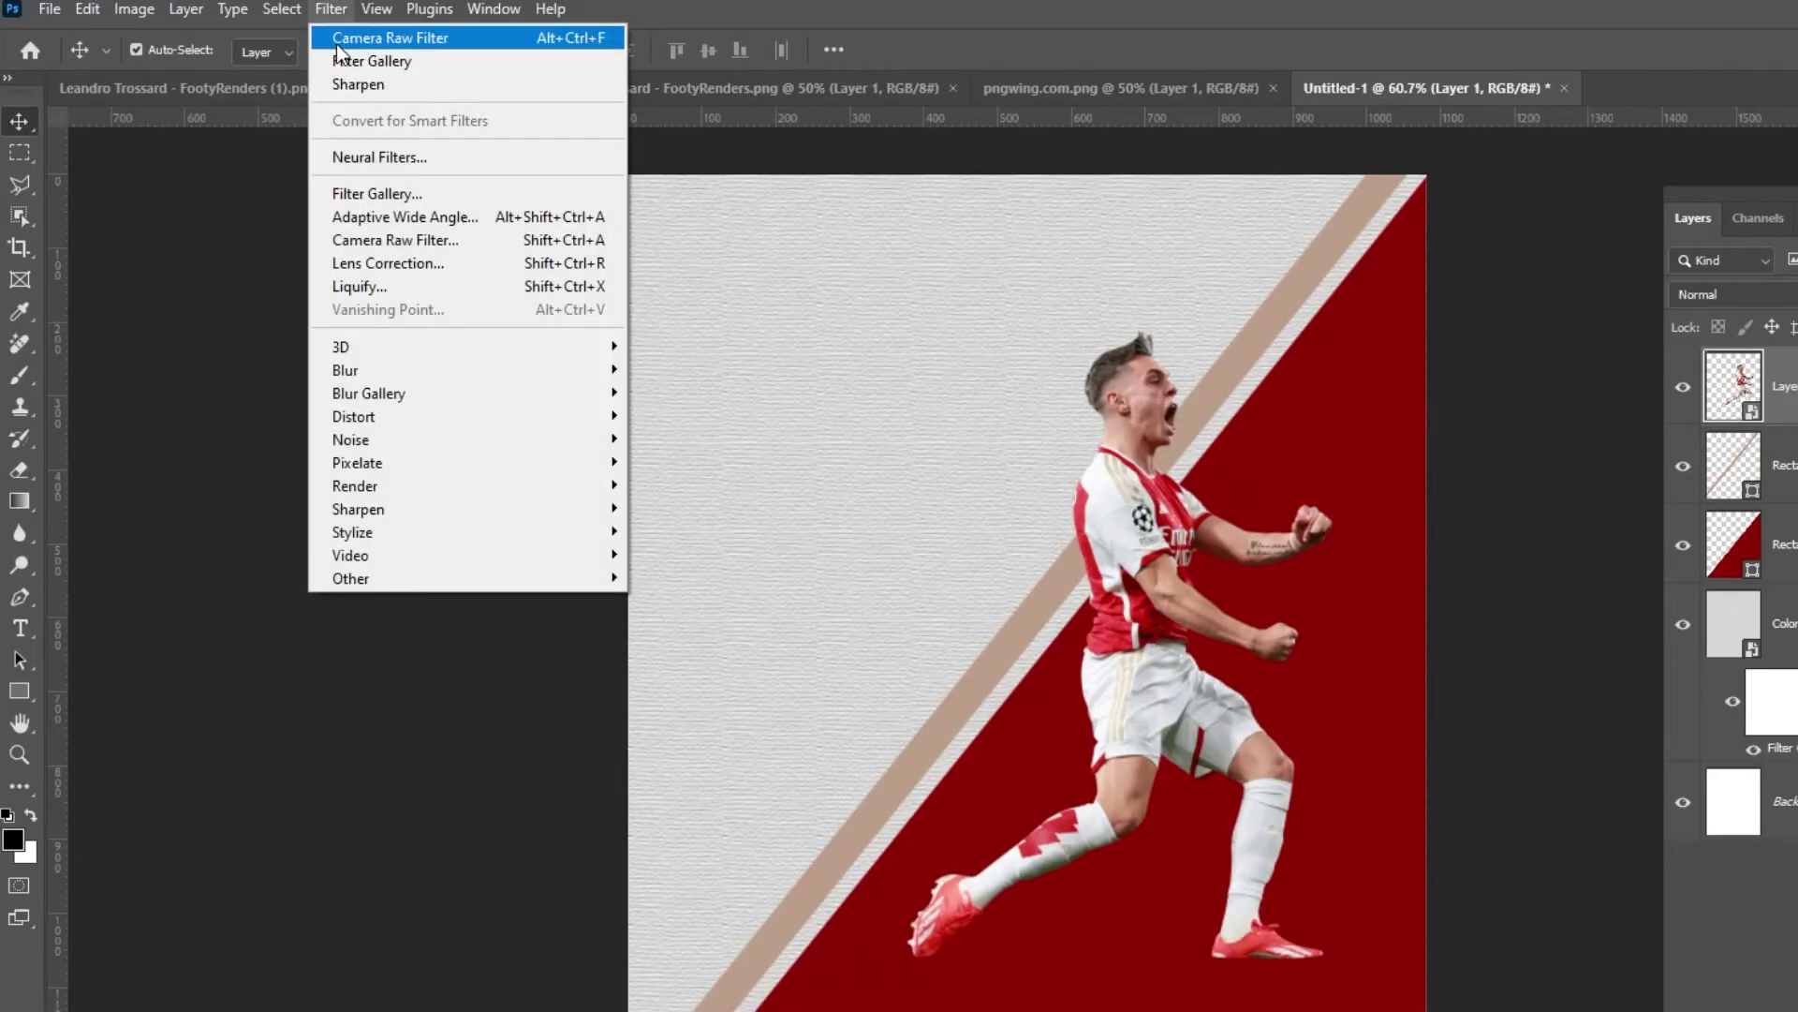
Step: Apply a Camera Raw filter to the player: Exposure +0.25, Contrast +63, more Vibrance, Clarity +38, Dehaze +16
left_click(335, 40)
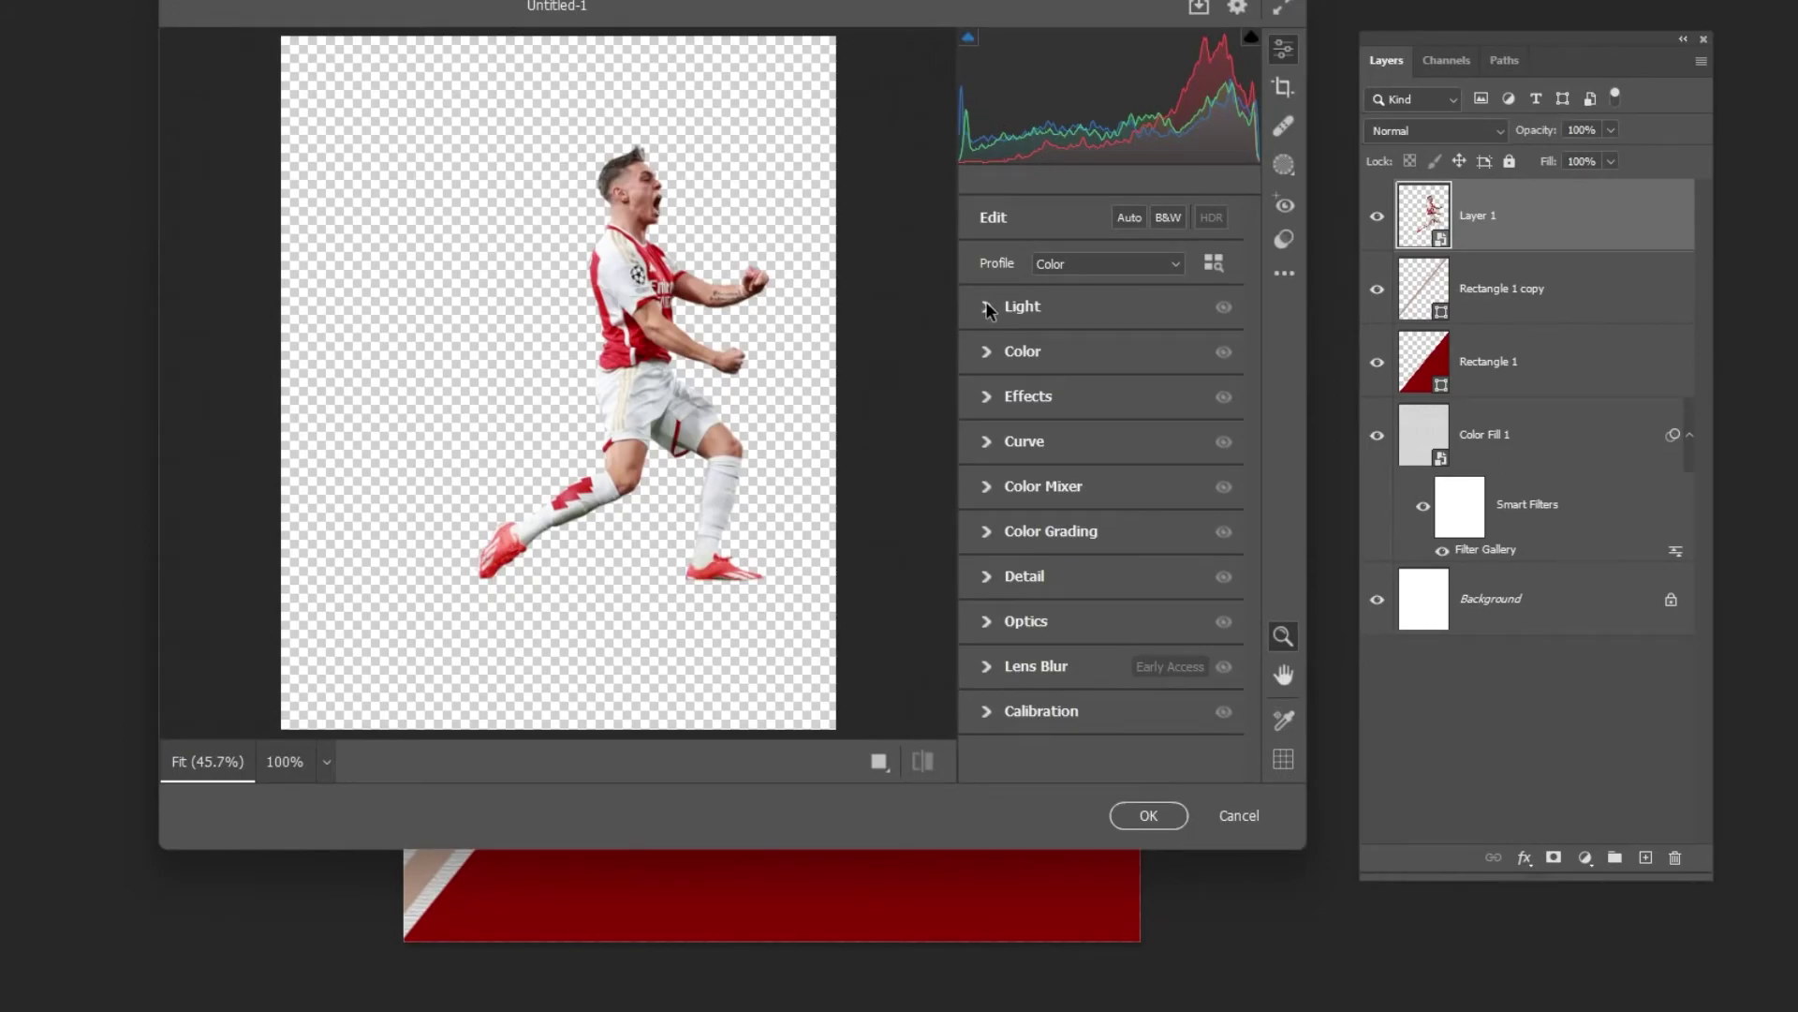
left_click(1164, 419)
left_click_drag(1102, 357, 1176, 396)
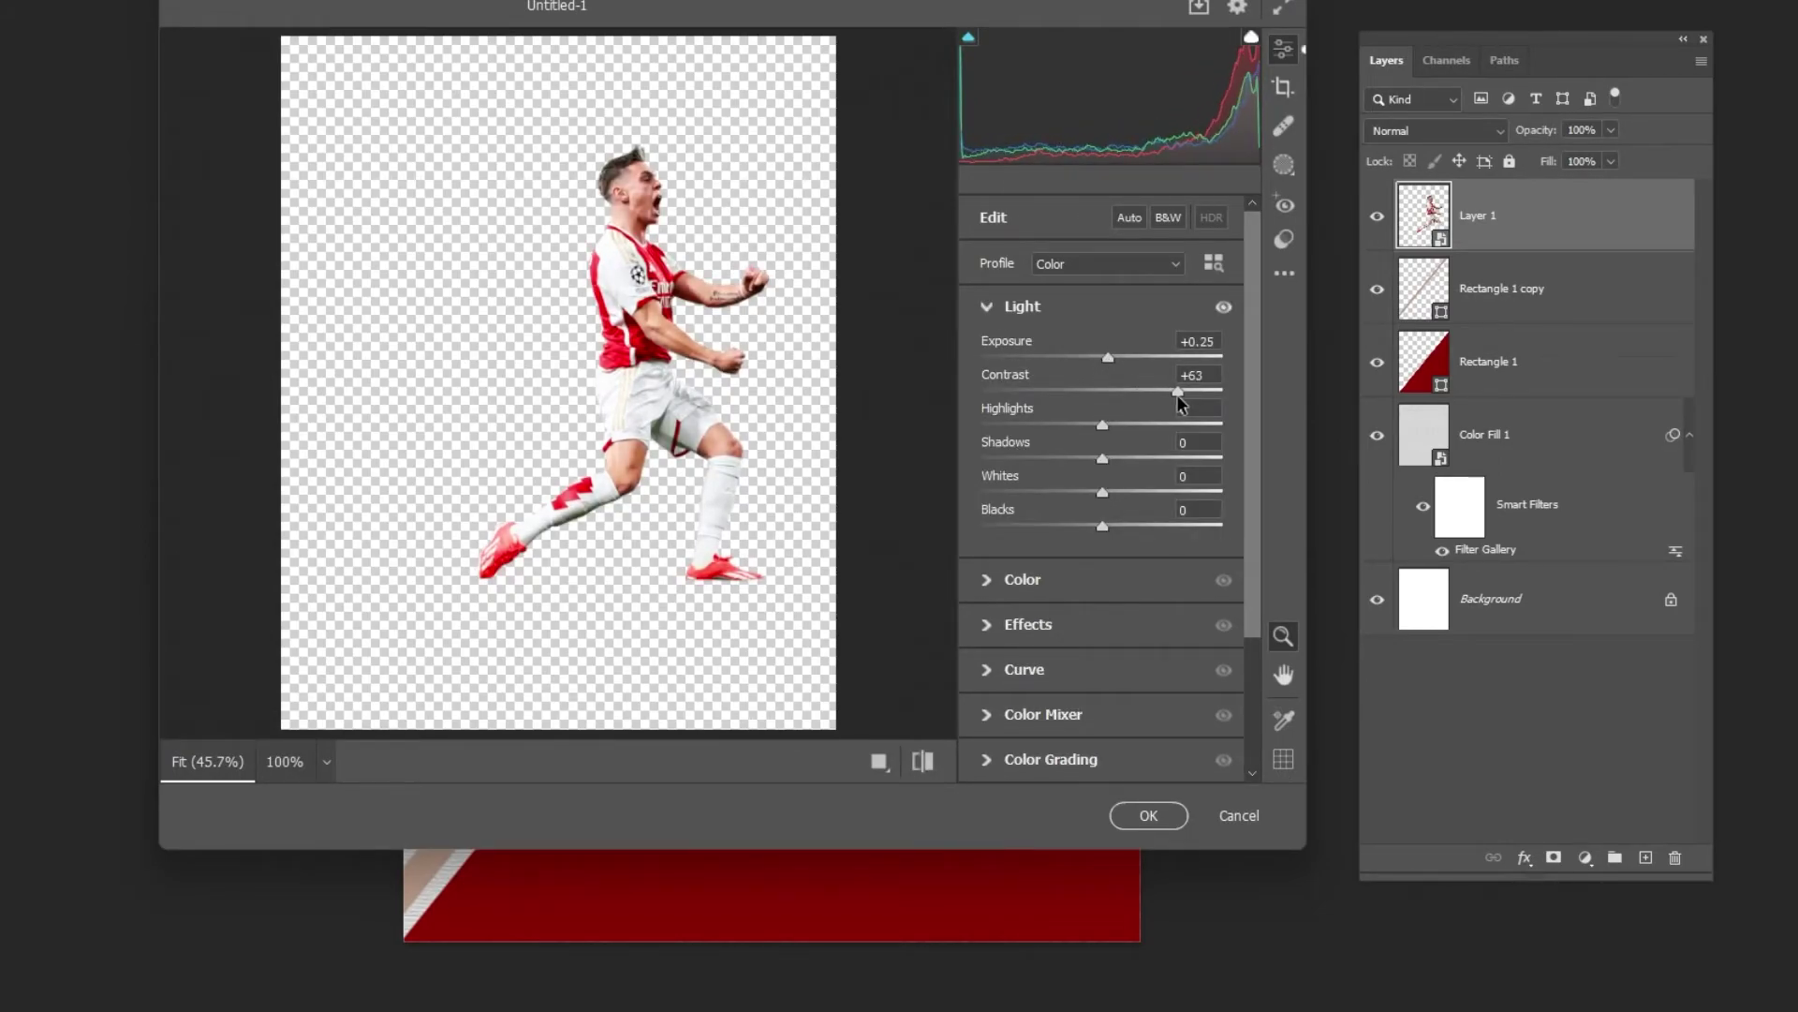
left_click(986, 308)
left_click(986, 350)
left_click_drag(1107, 506, 1161, 506)
left_click(989, 352)
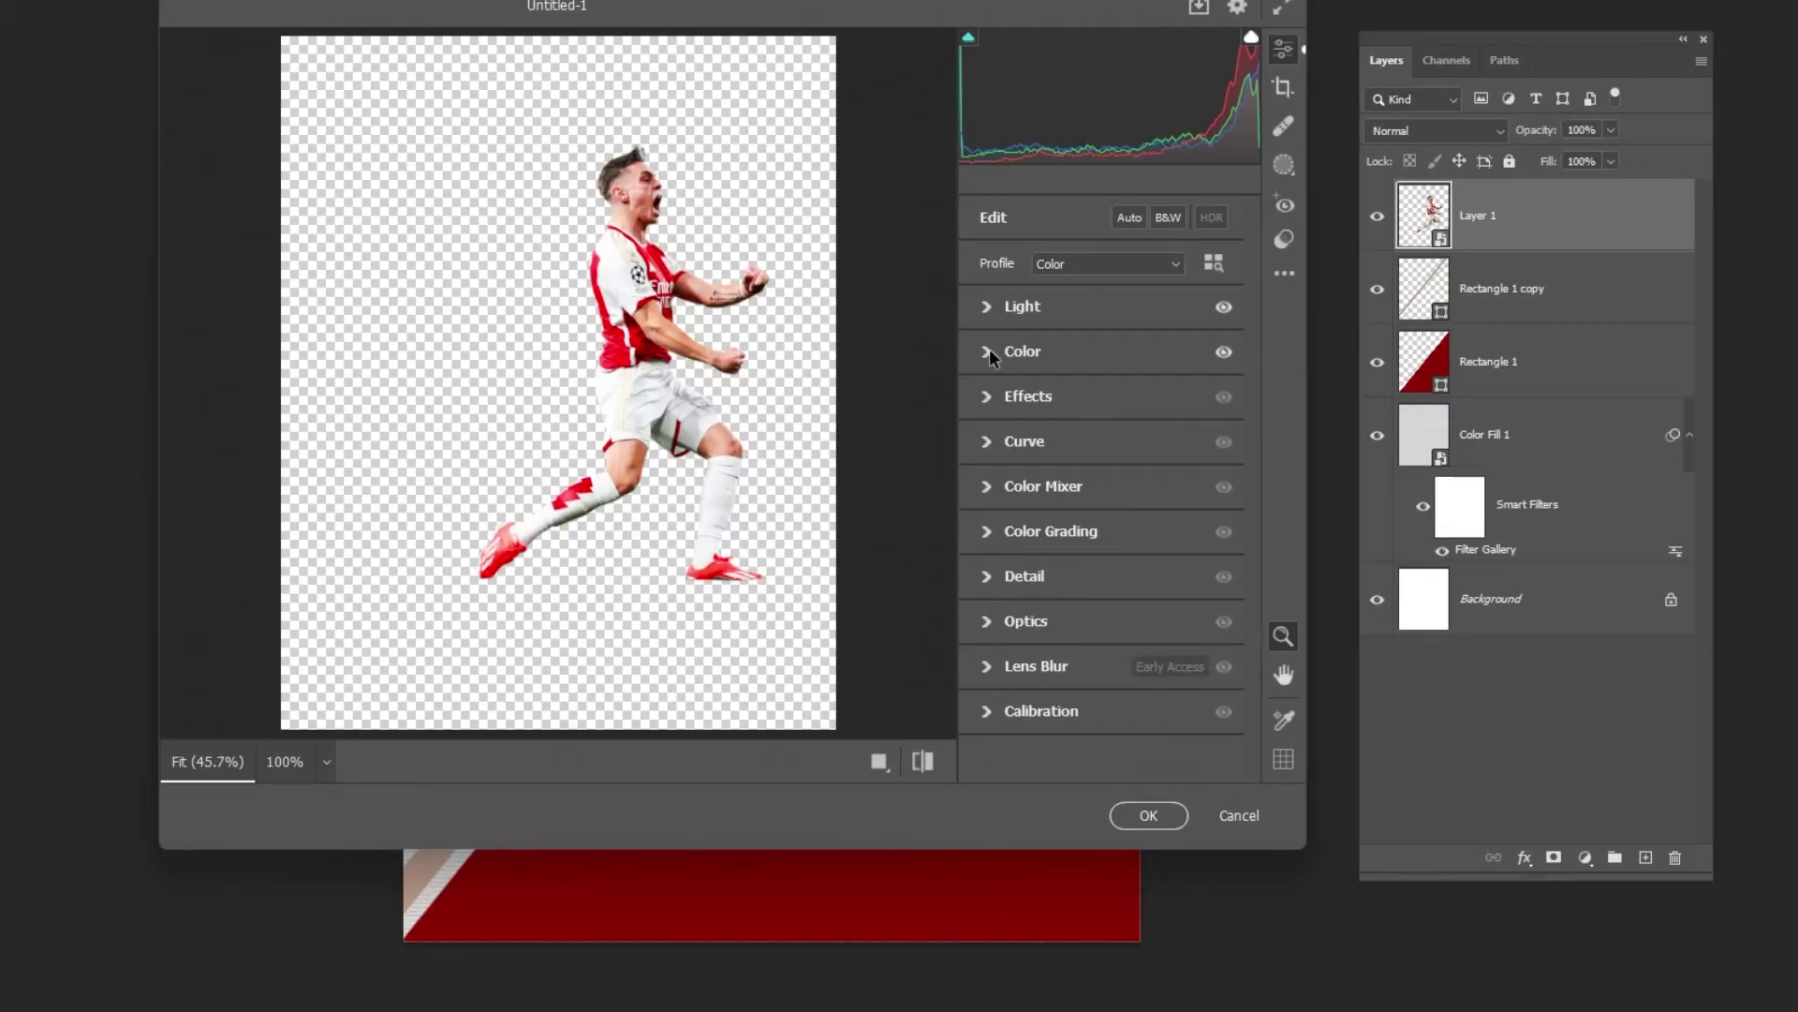
left_click(987, 396)
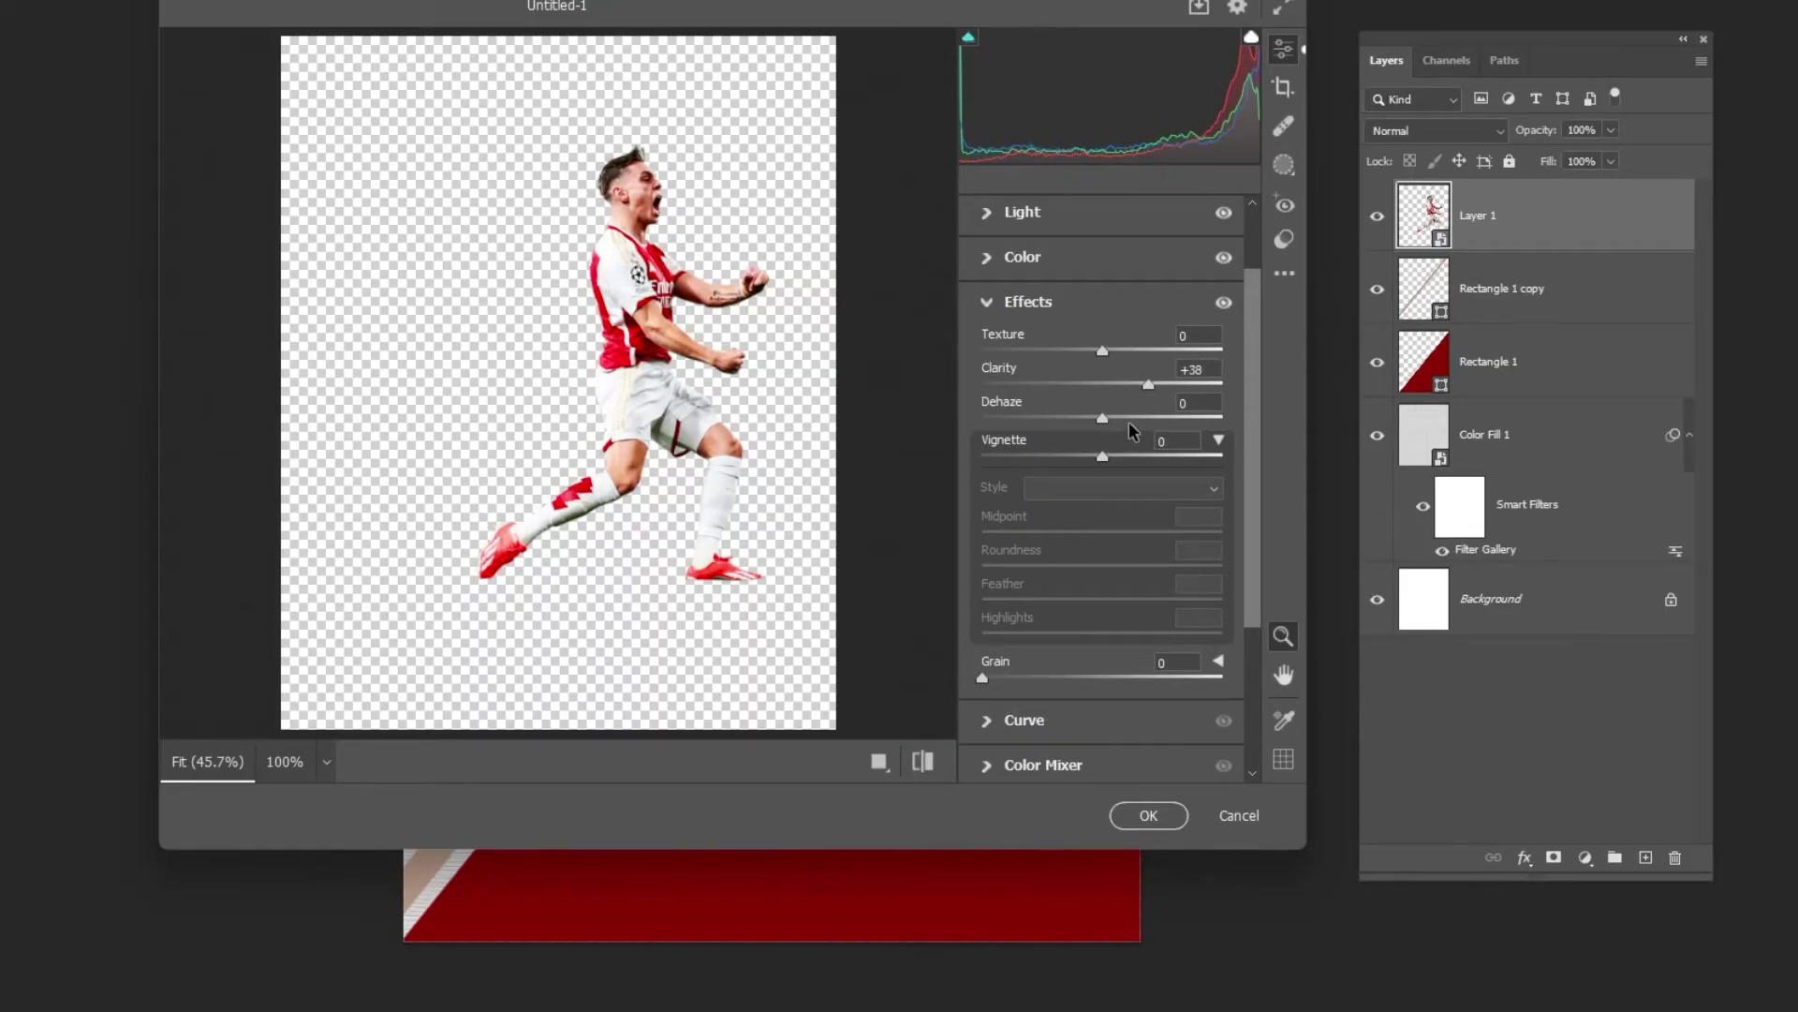
left_click_drag(1117, 417, 1125, 417)
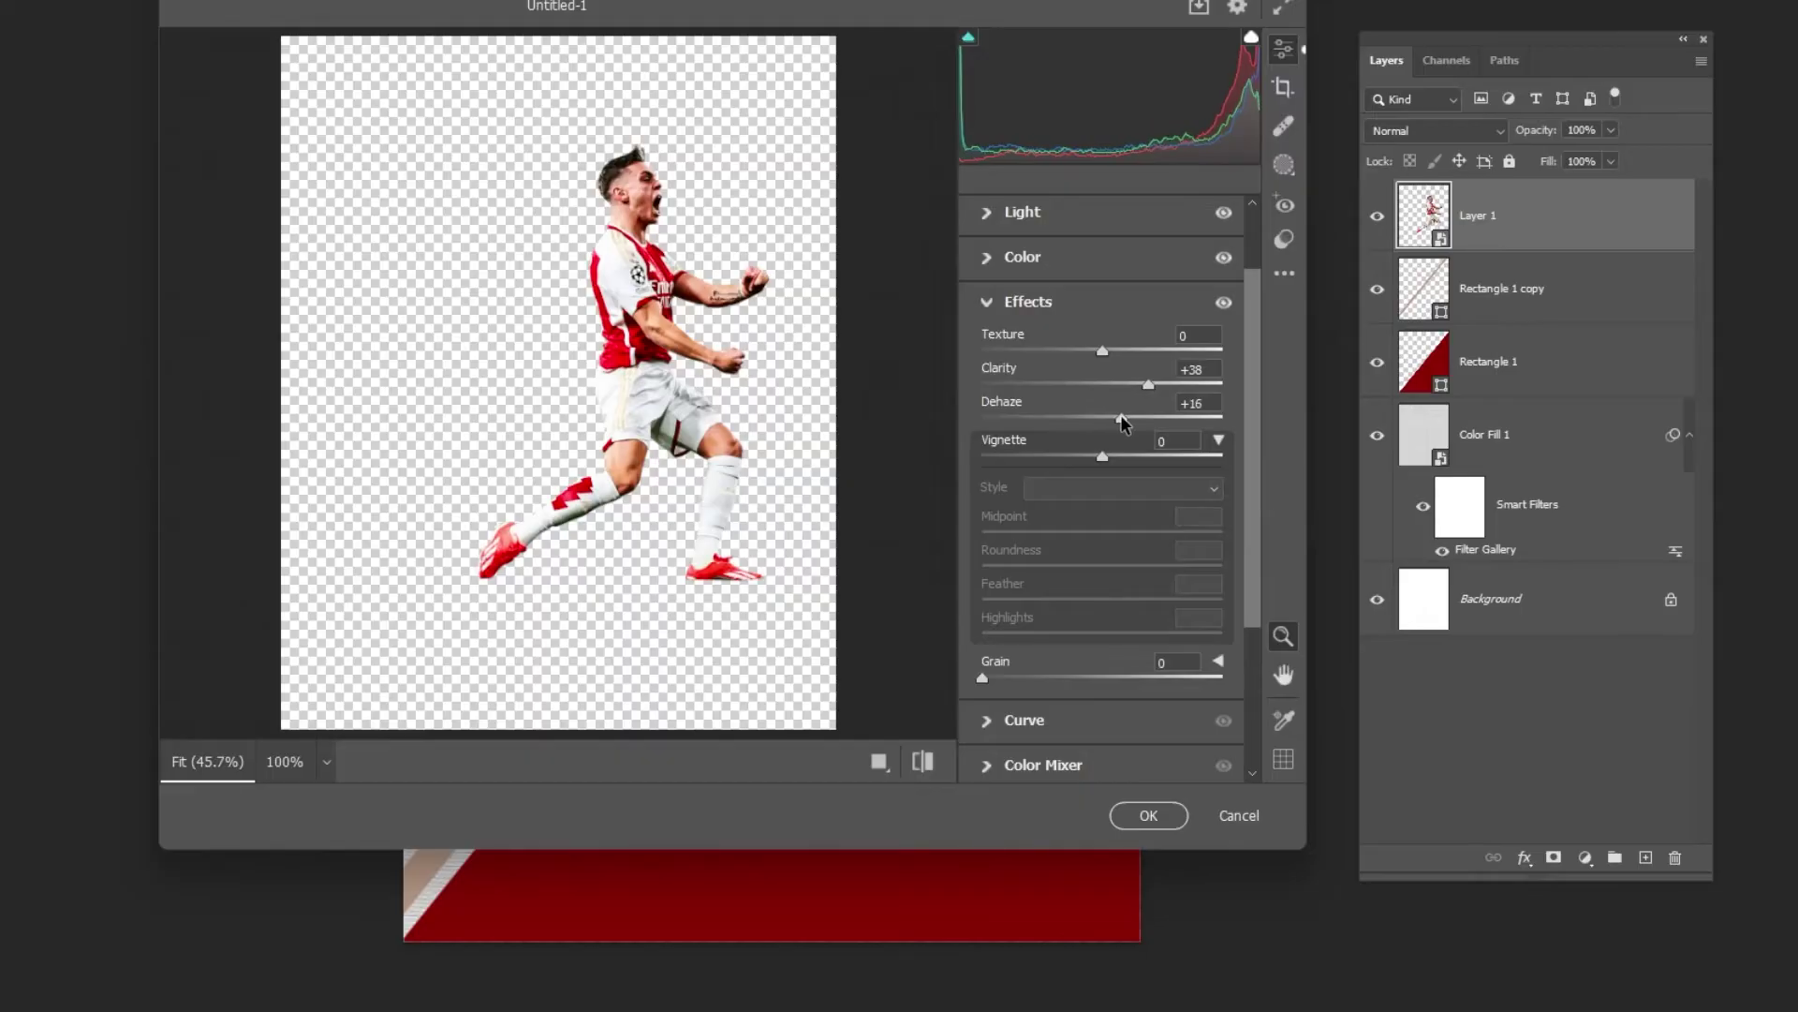
left_click(1007, 301)
left_click(1146, 813)
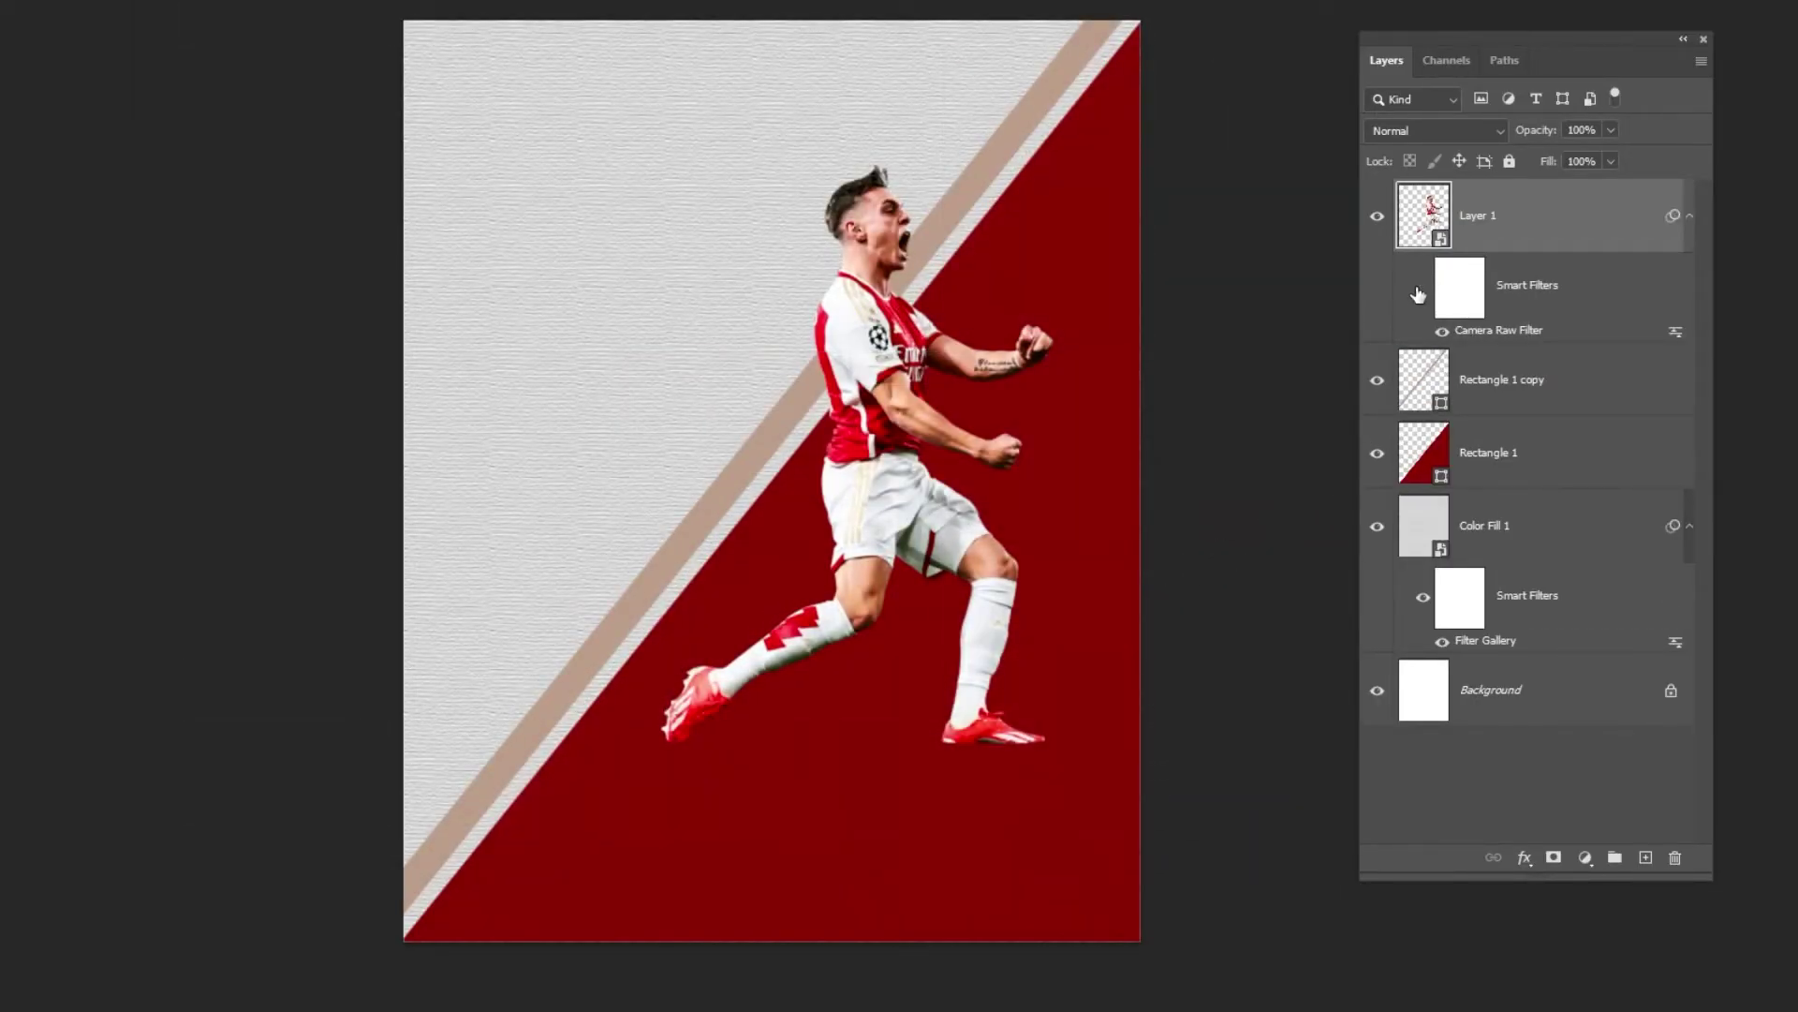
Step: Duplicate the filtered player layer and convert the copy to a Smart Object
left_click(1421, 290)
key("ctrl+j")
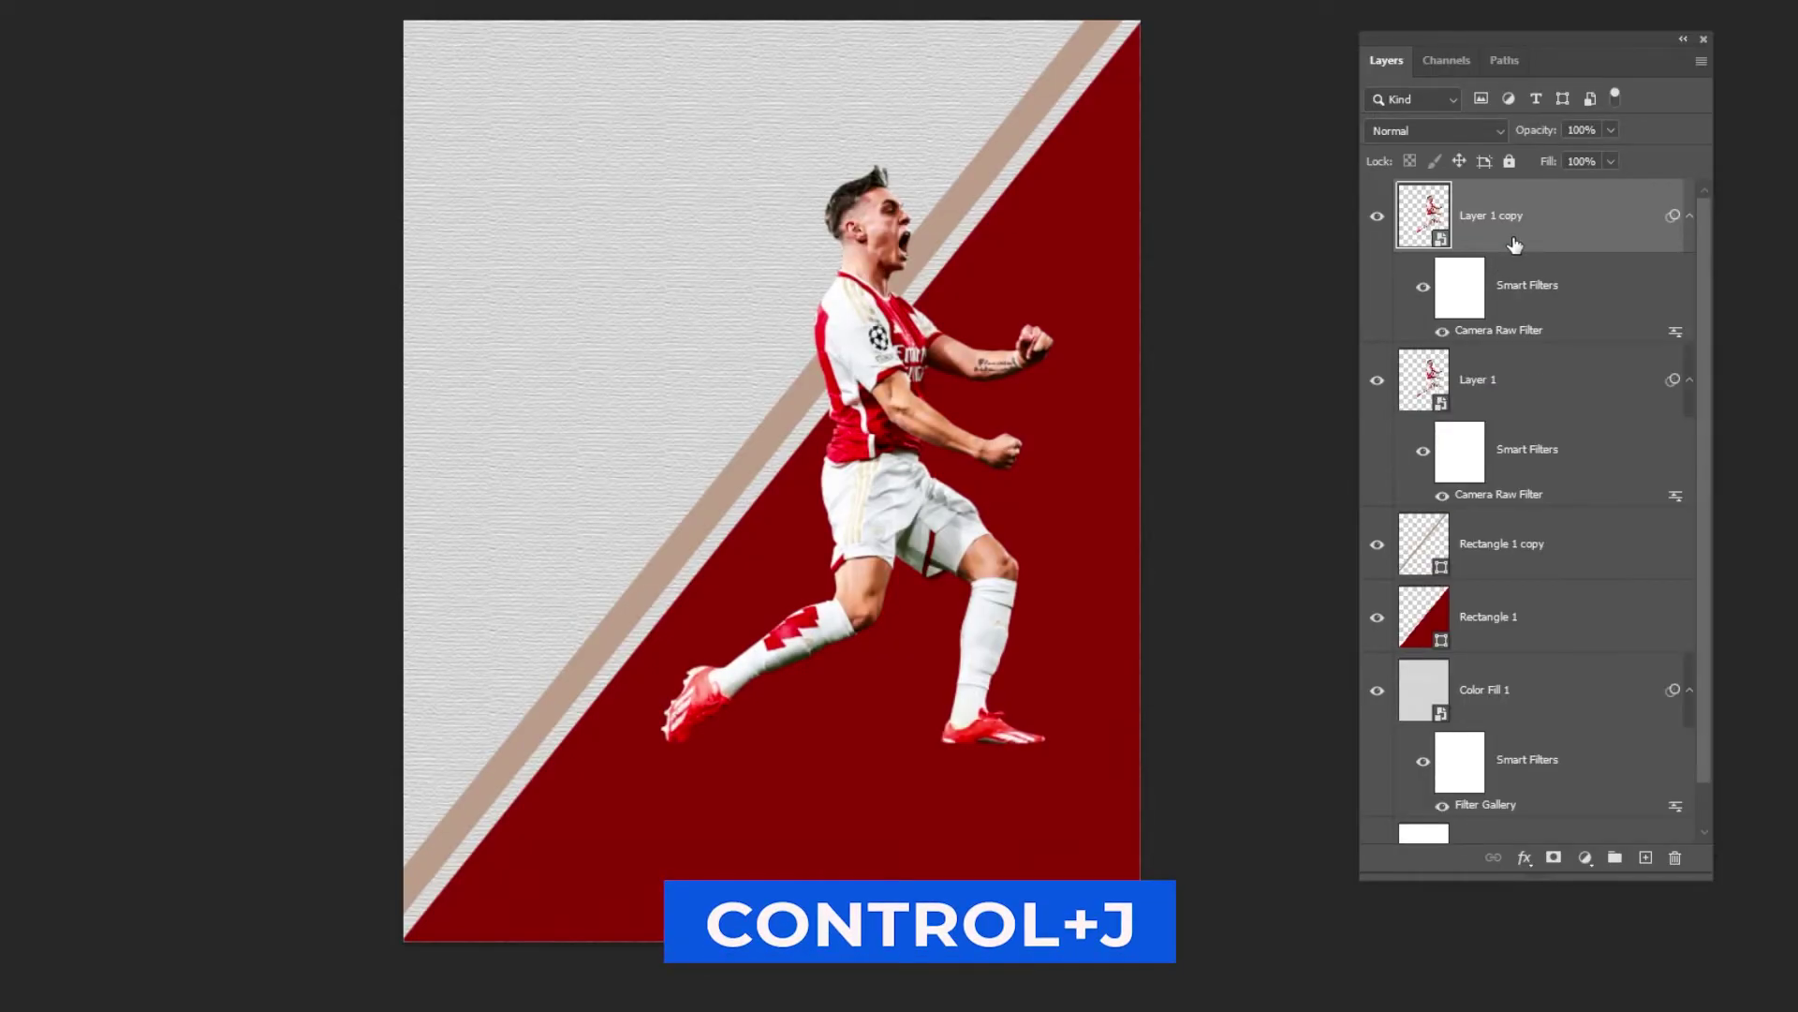
right_click(1469, 232)
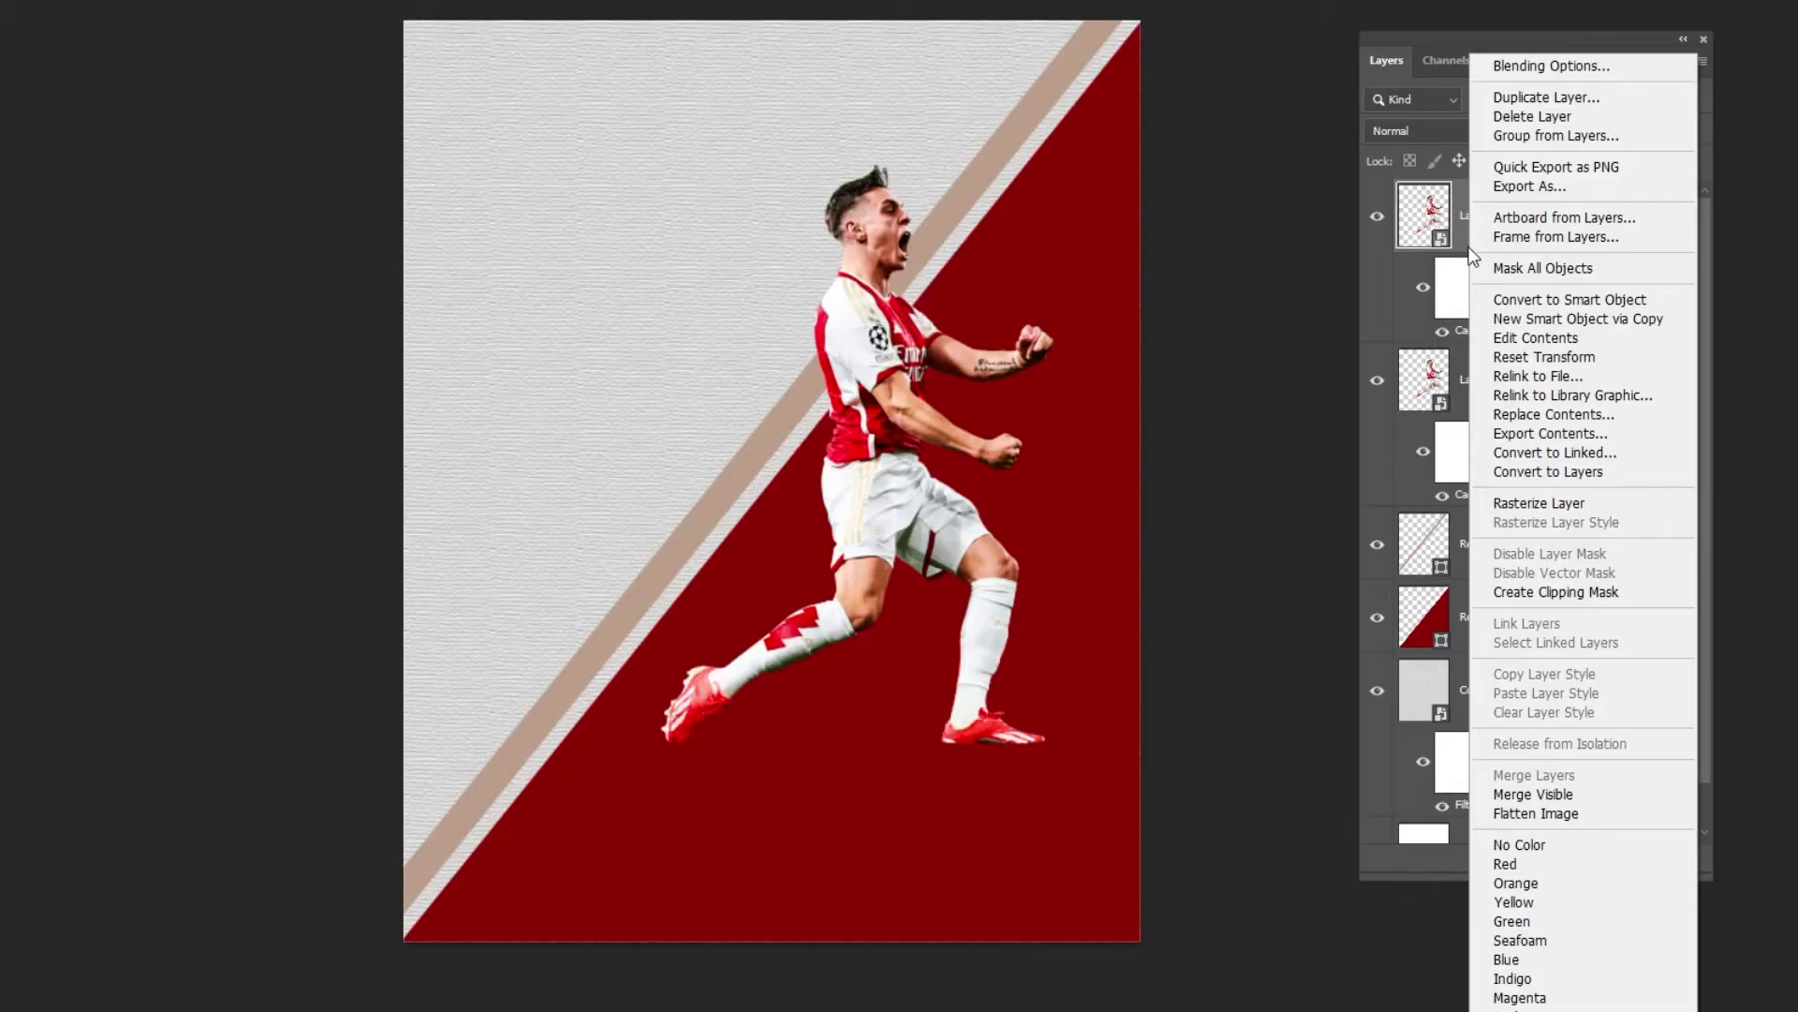
left_click(1555, 300)
Step: Flip the copy vertically below the player's boots, align it, and place it under Layer 1
key("ctrl+t")
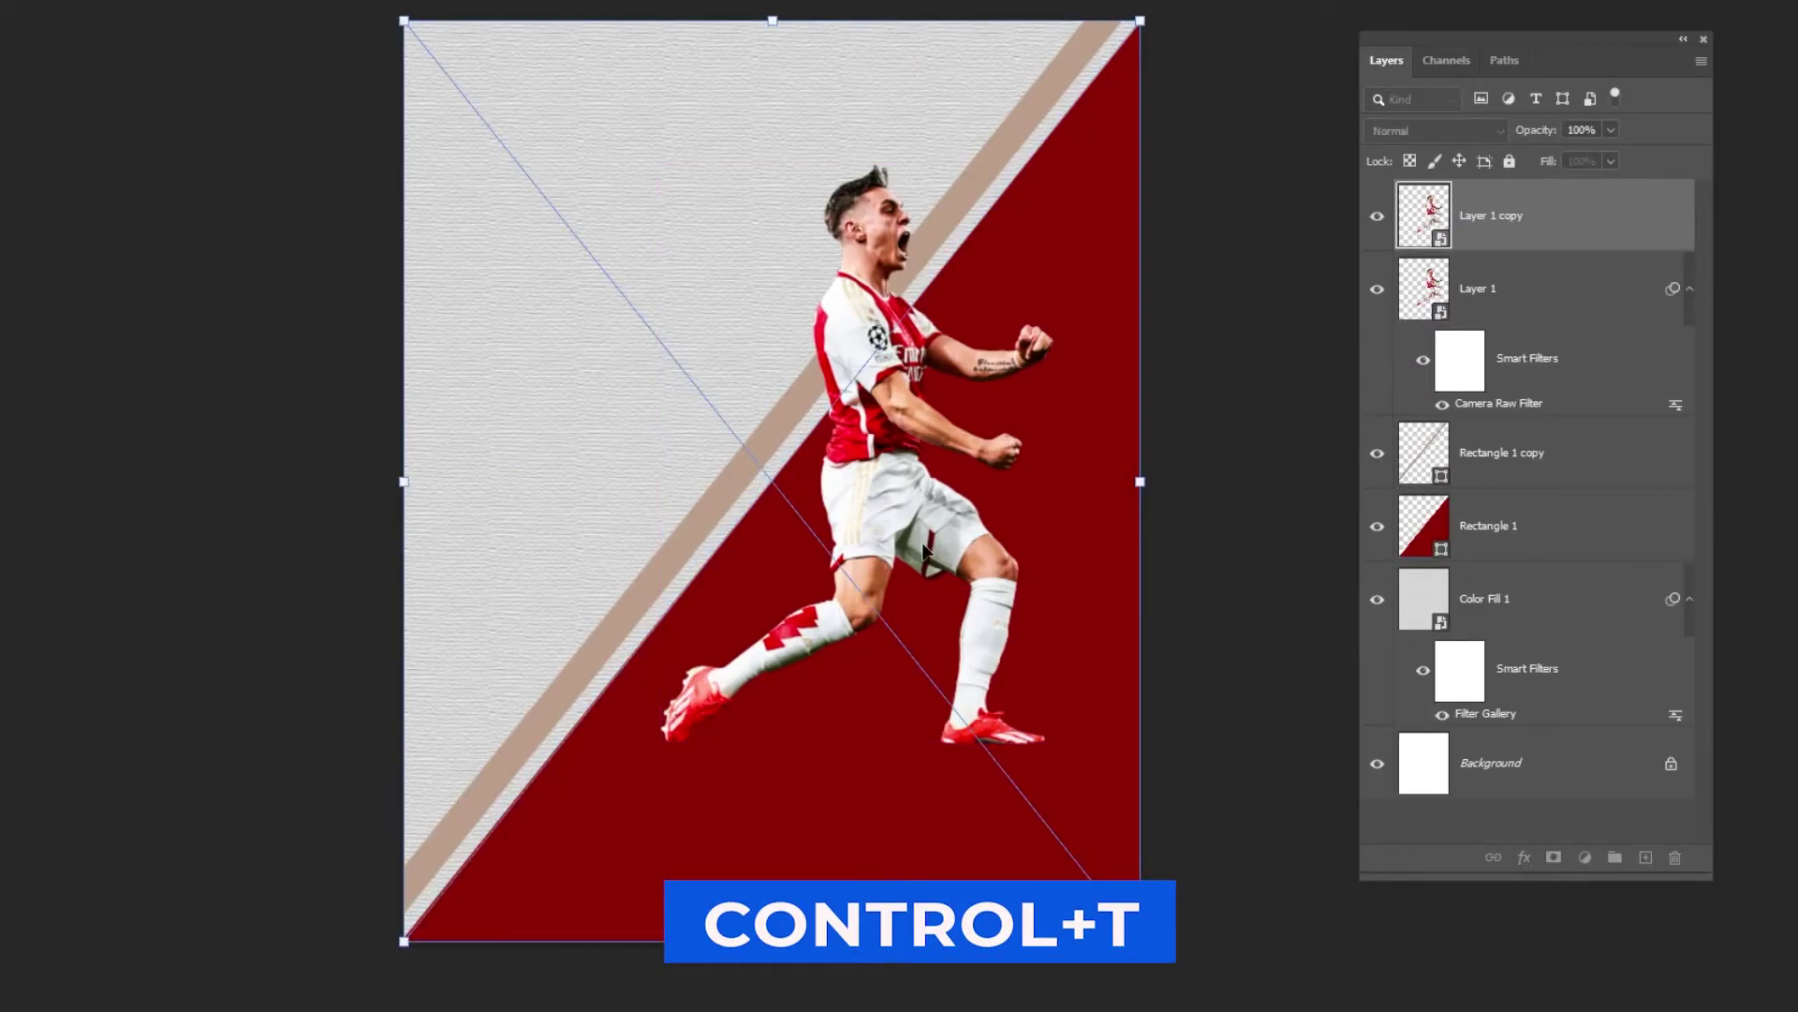
right_click(874, 455)
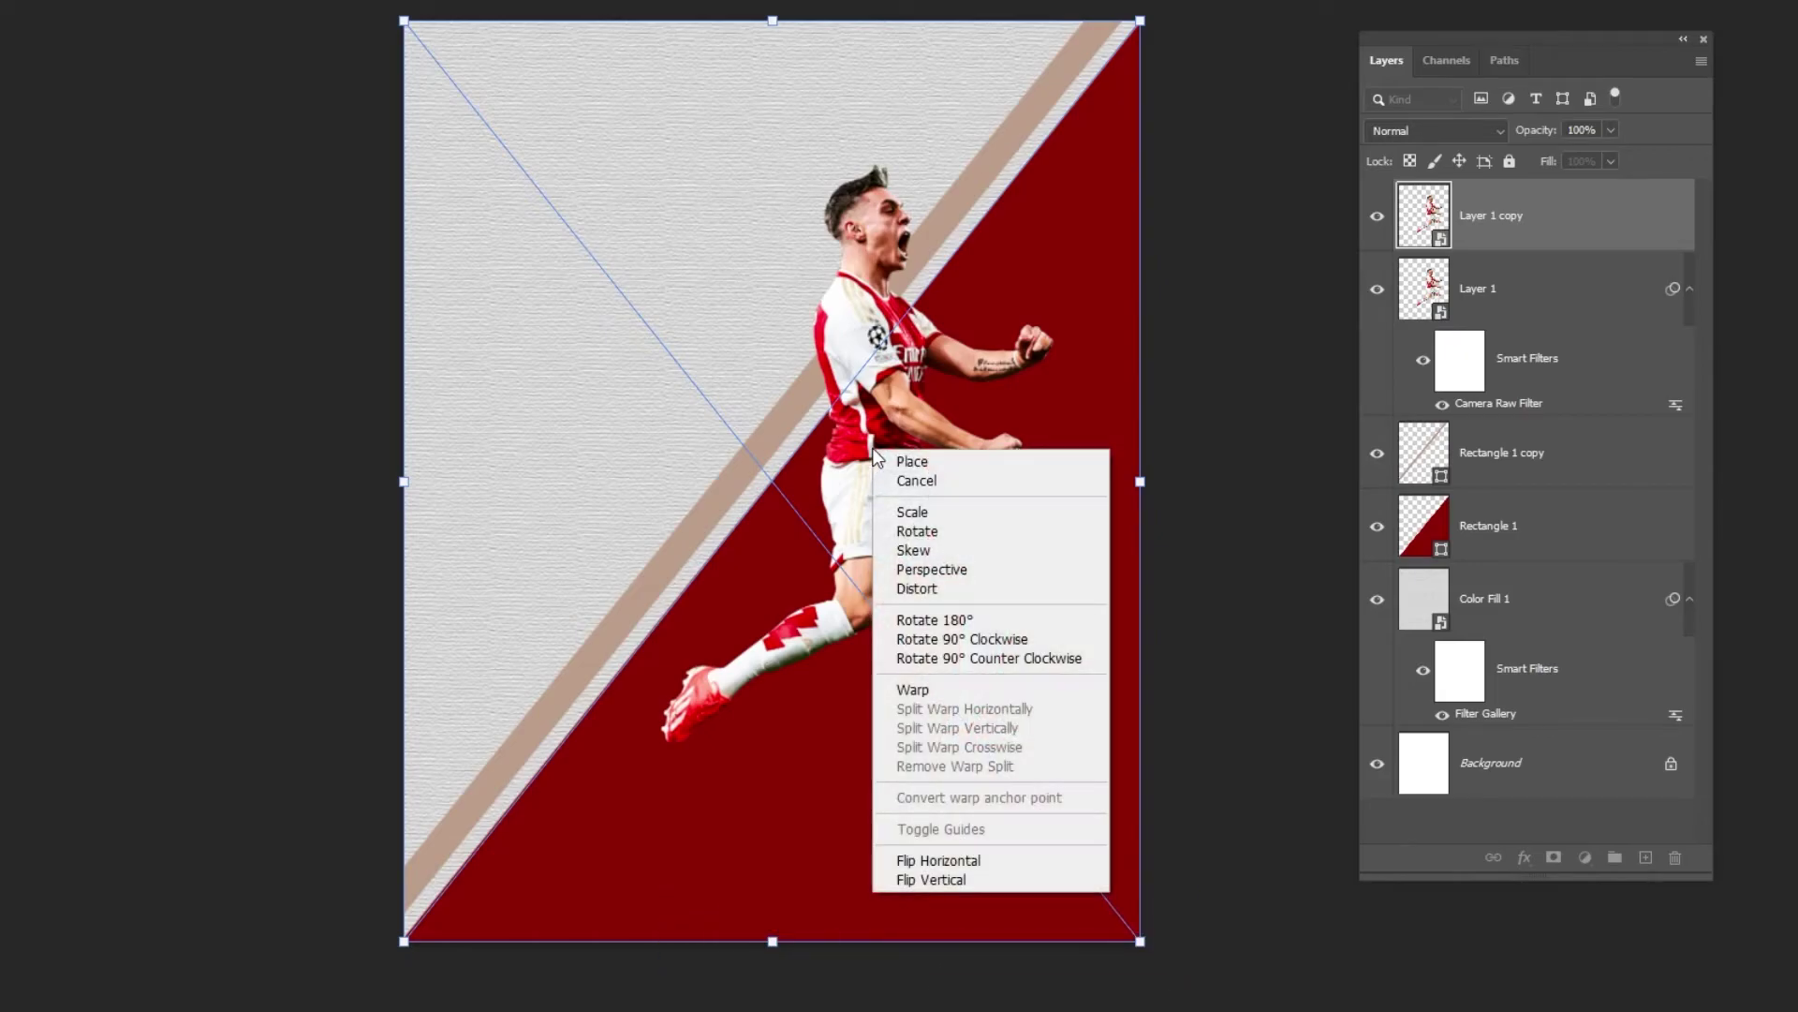
left_click(927, 879)
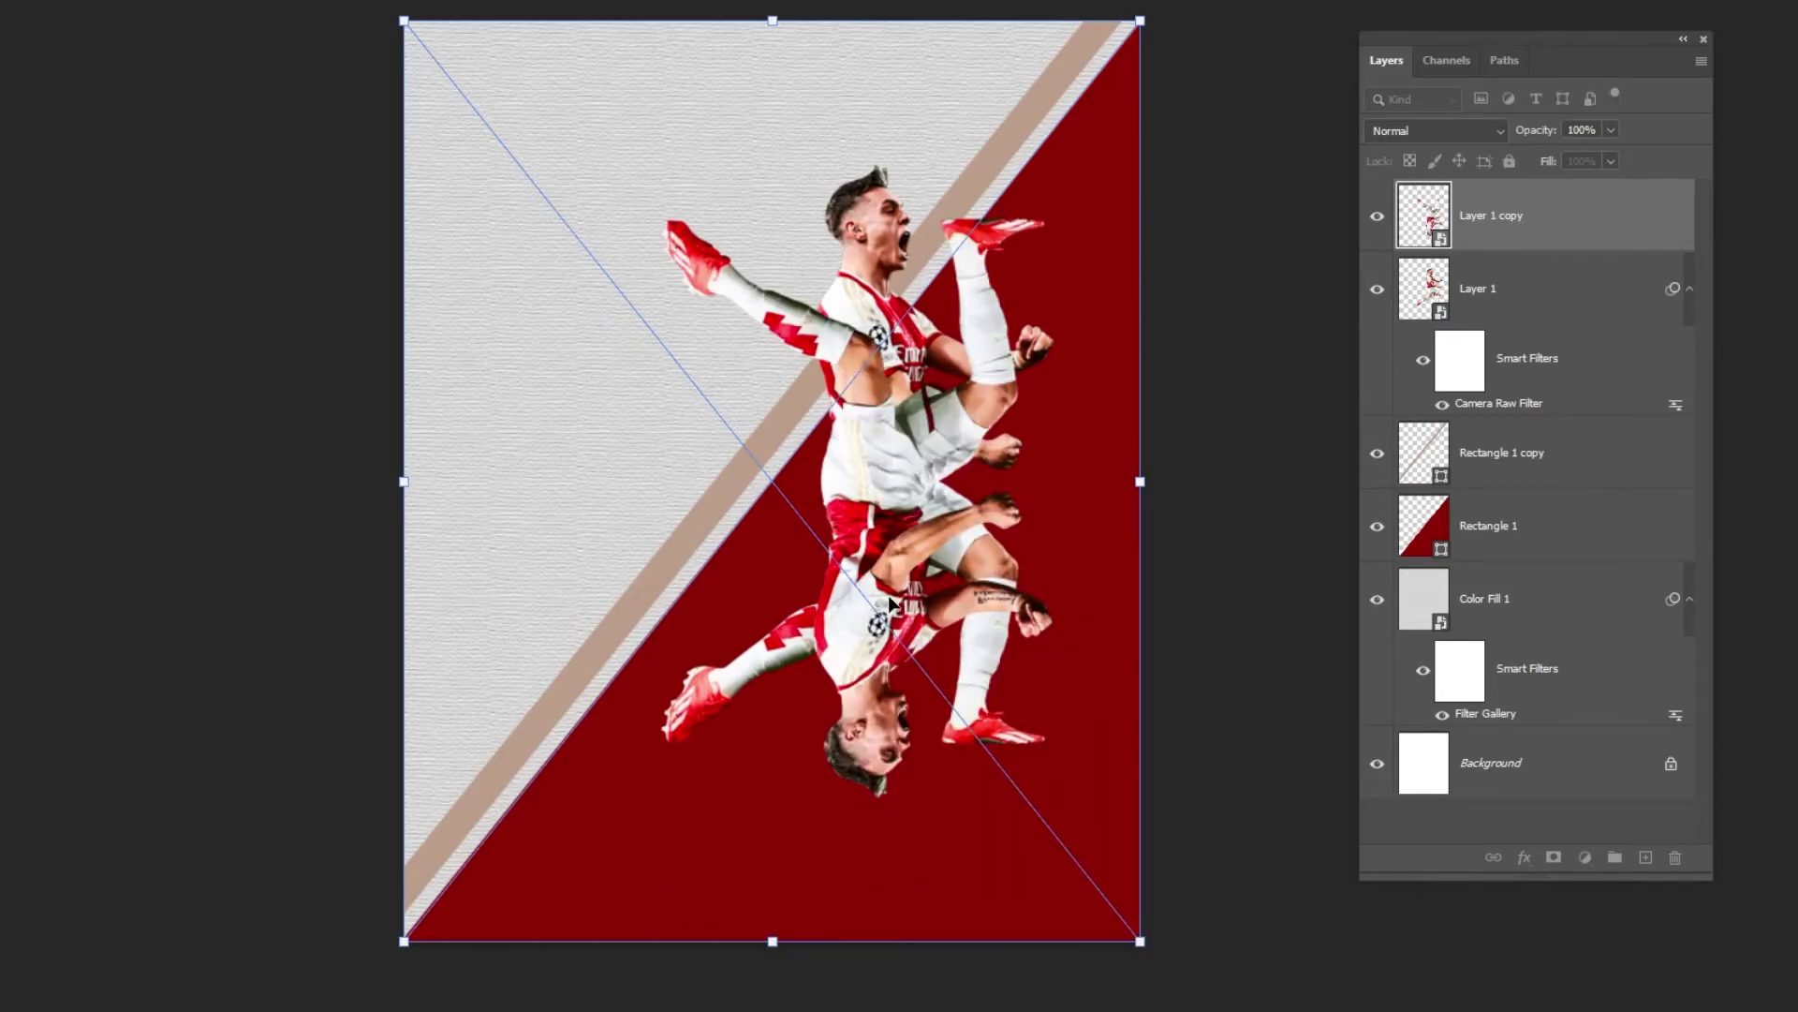
left_click_drag(891, 456, 854, 978)
left_click_drag(404, 551, 394, 535)
key("Return")
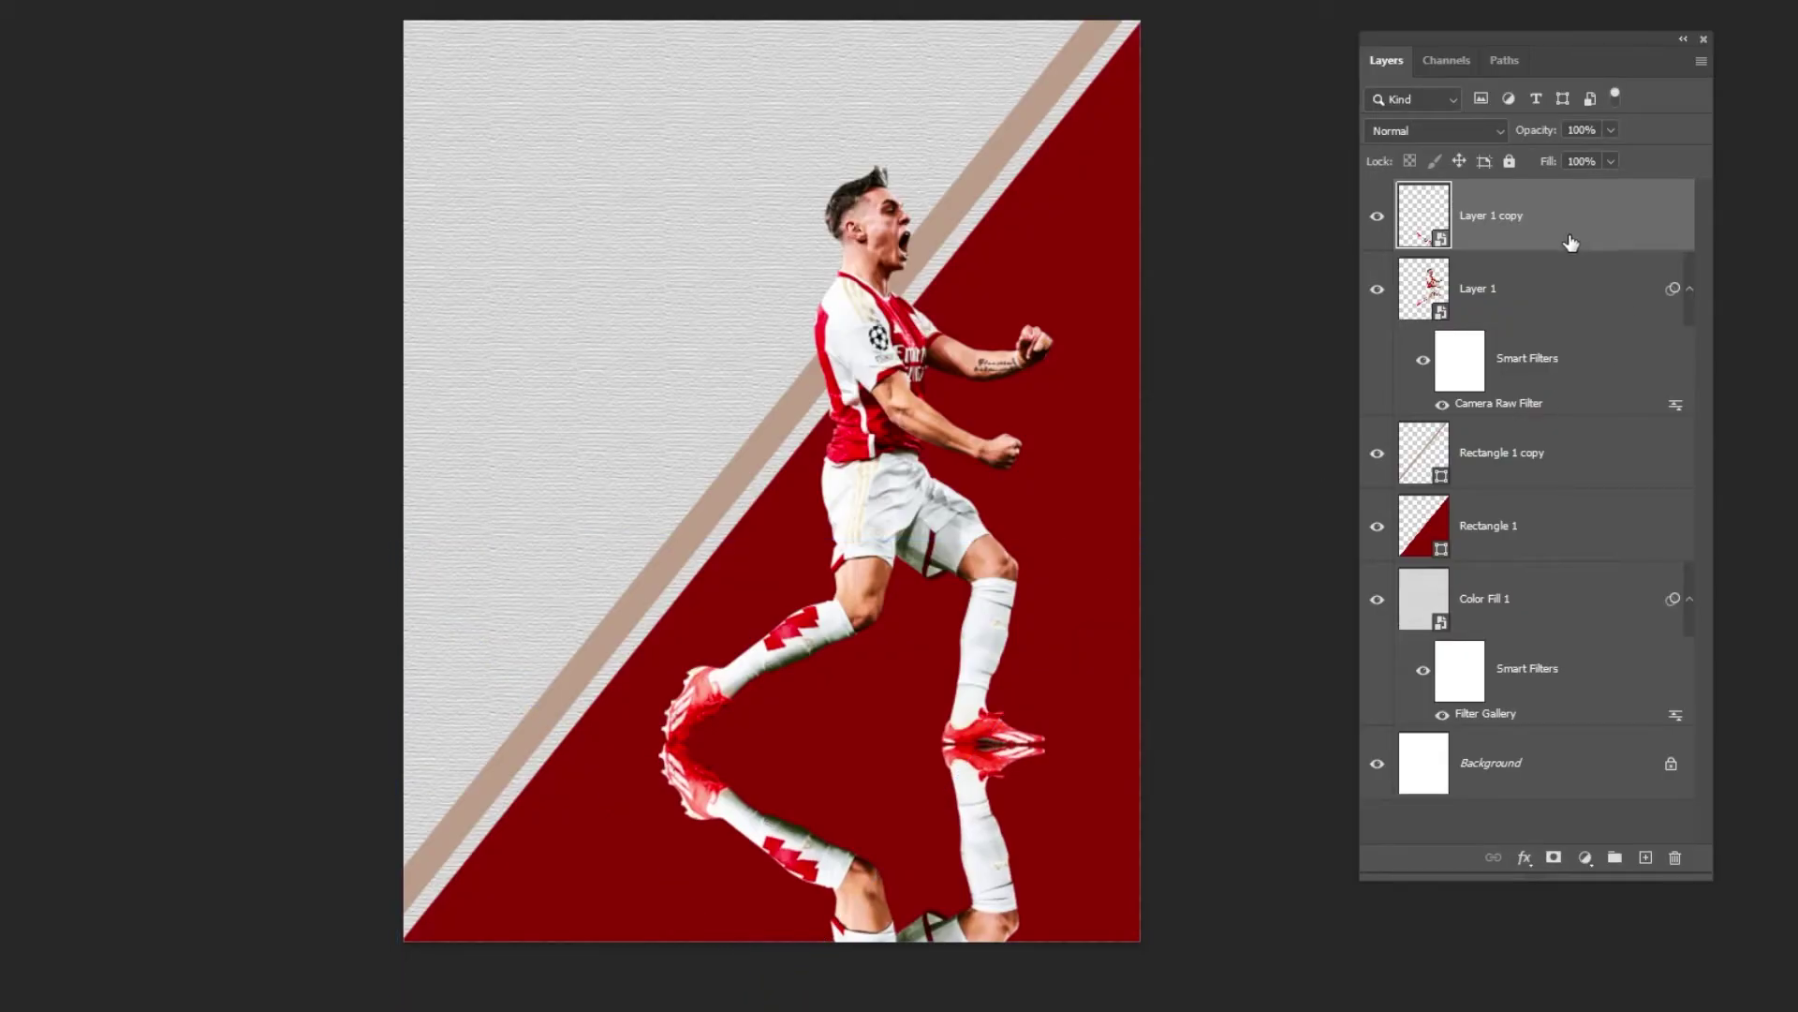
left_click_drag(1561, 234, 1565, 434)
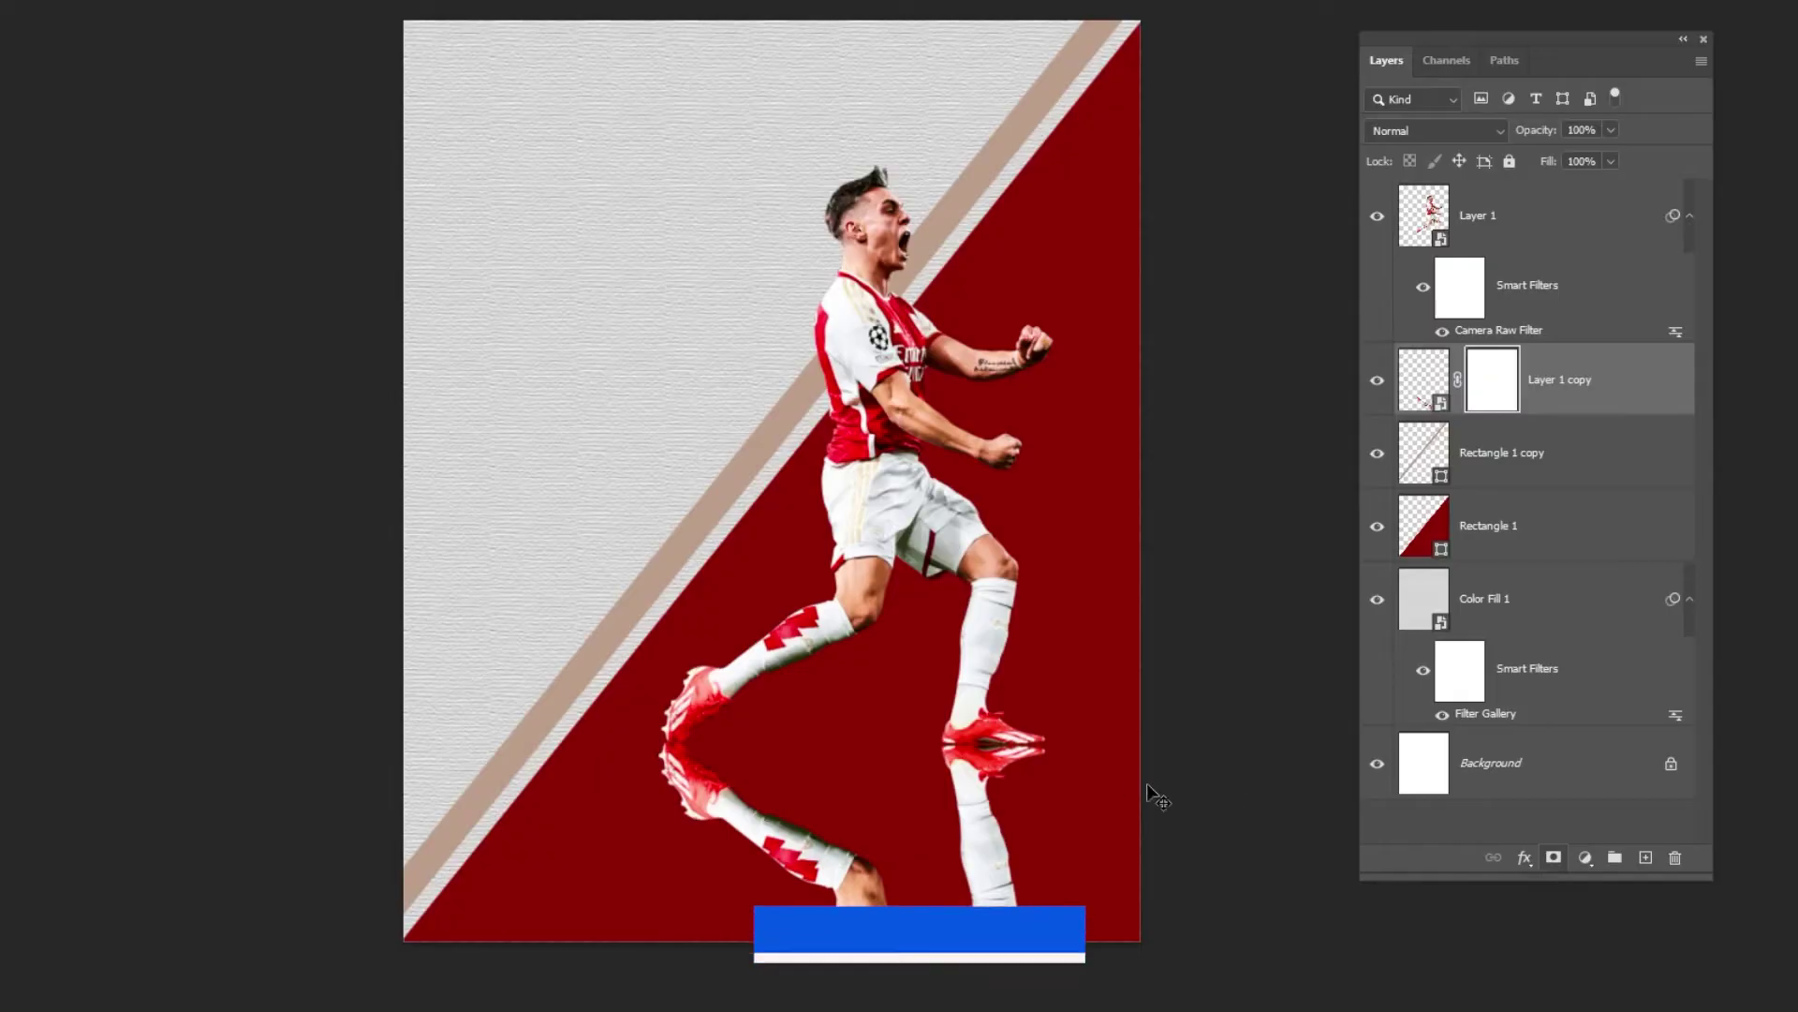
Step: Drag a black-to-transparent gradient upward on Layer 1 copy's mask to fade the reflection downward
left_click_drag(948, 723, 913, 583)
key("g")
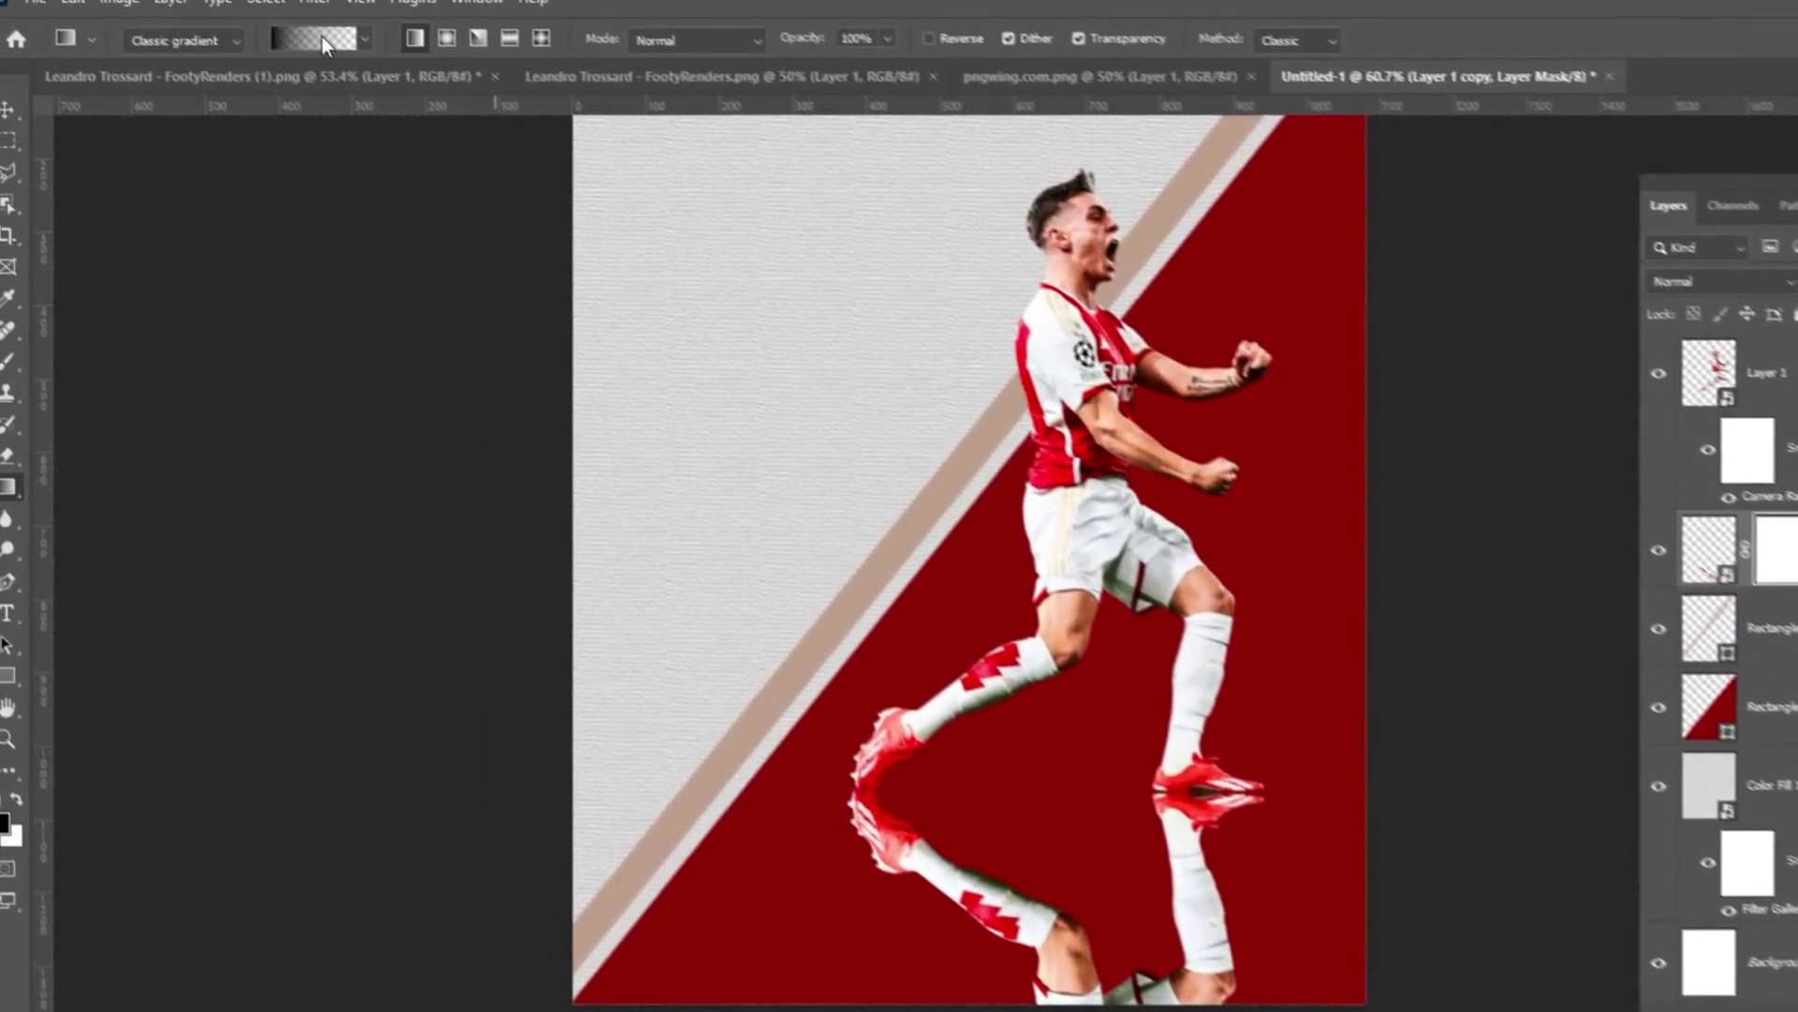
left_click(319, 37)
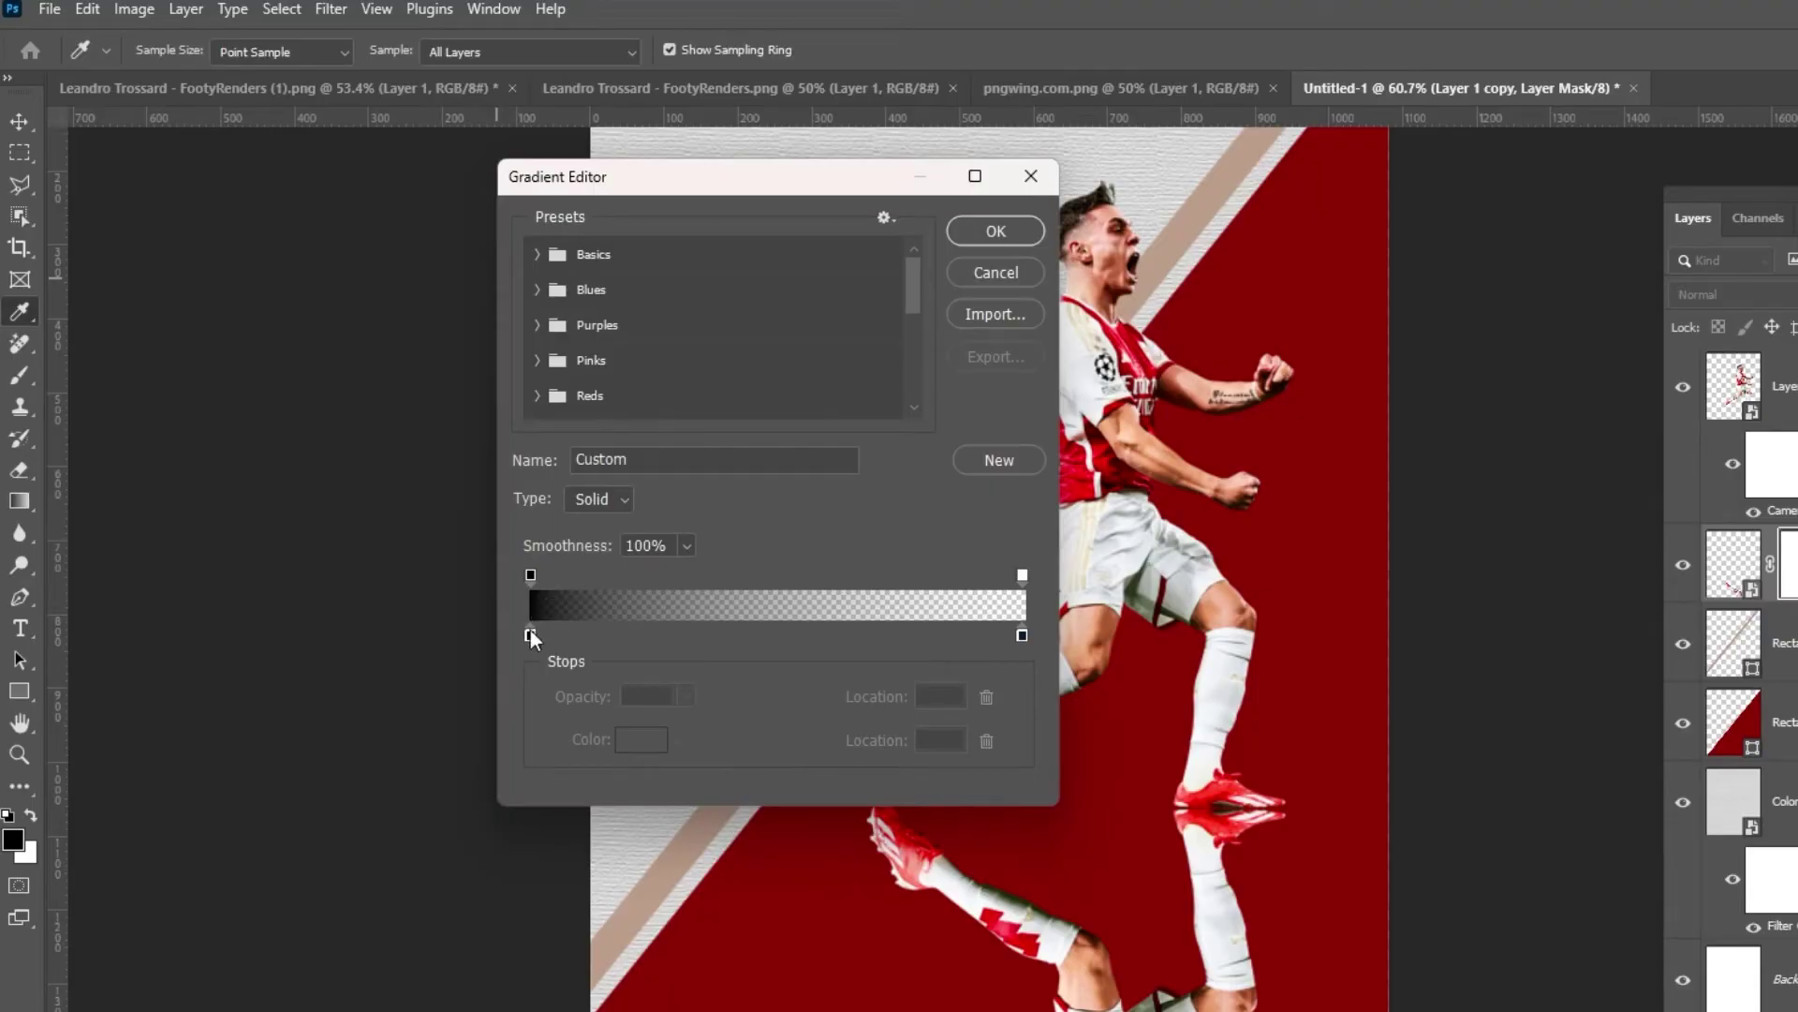
left_click(1001, 234)
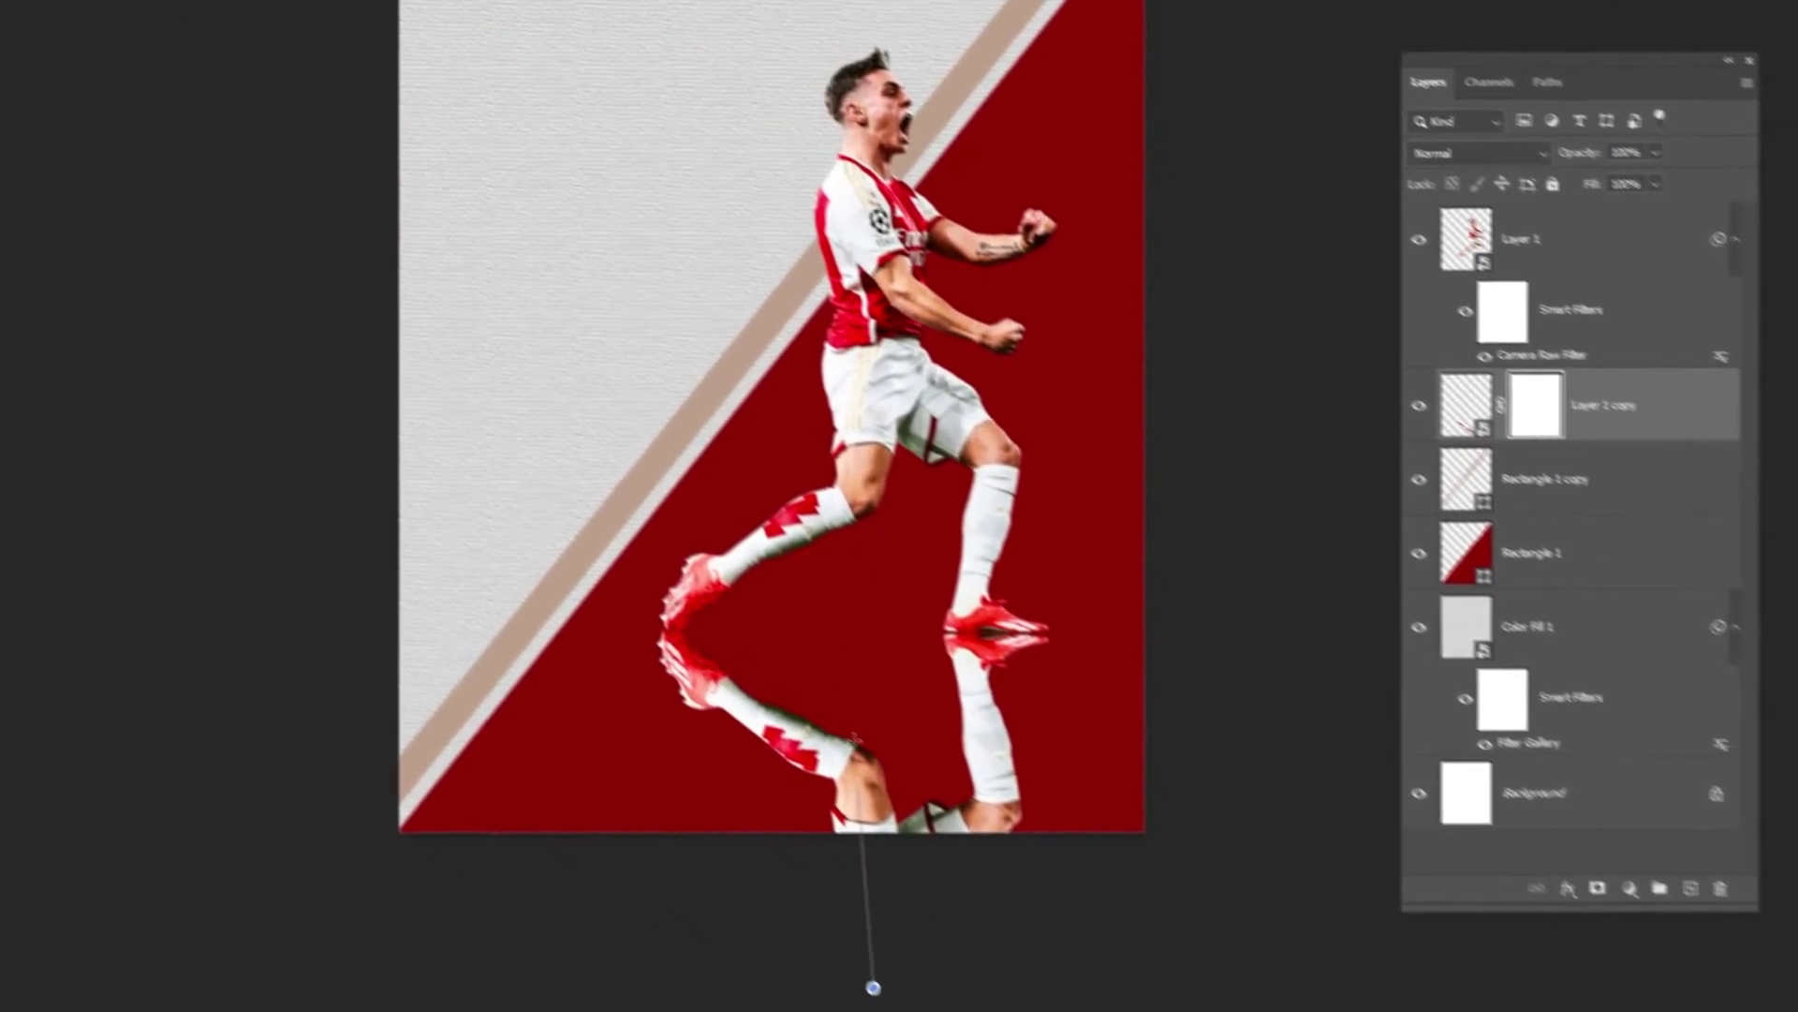
left_click_drag(859, 819, 827, 563)
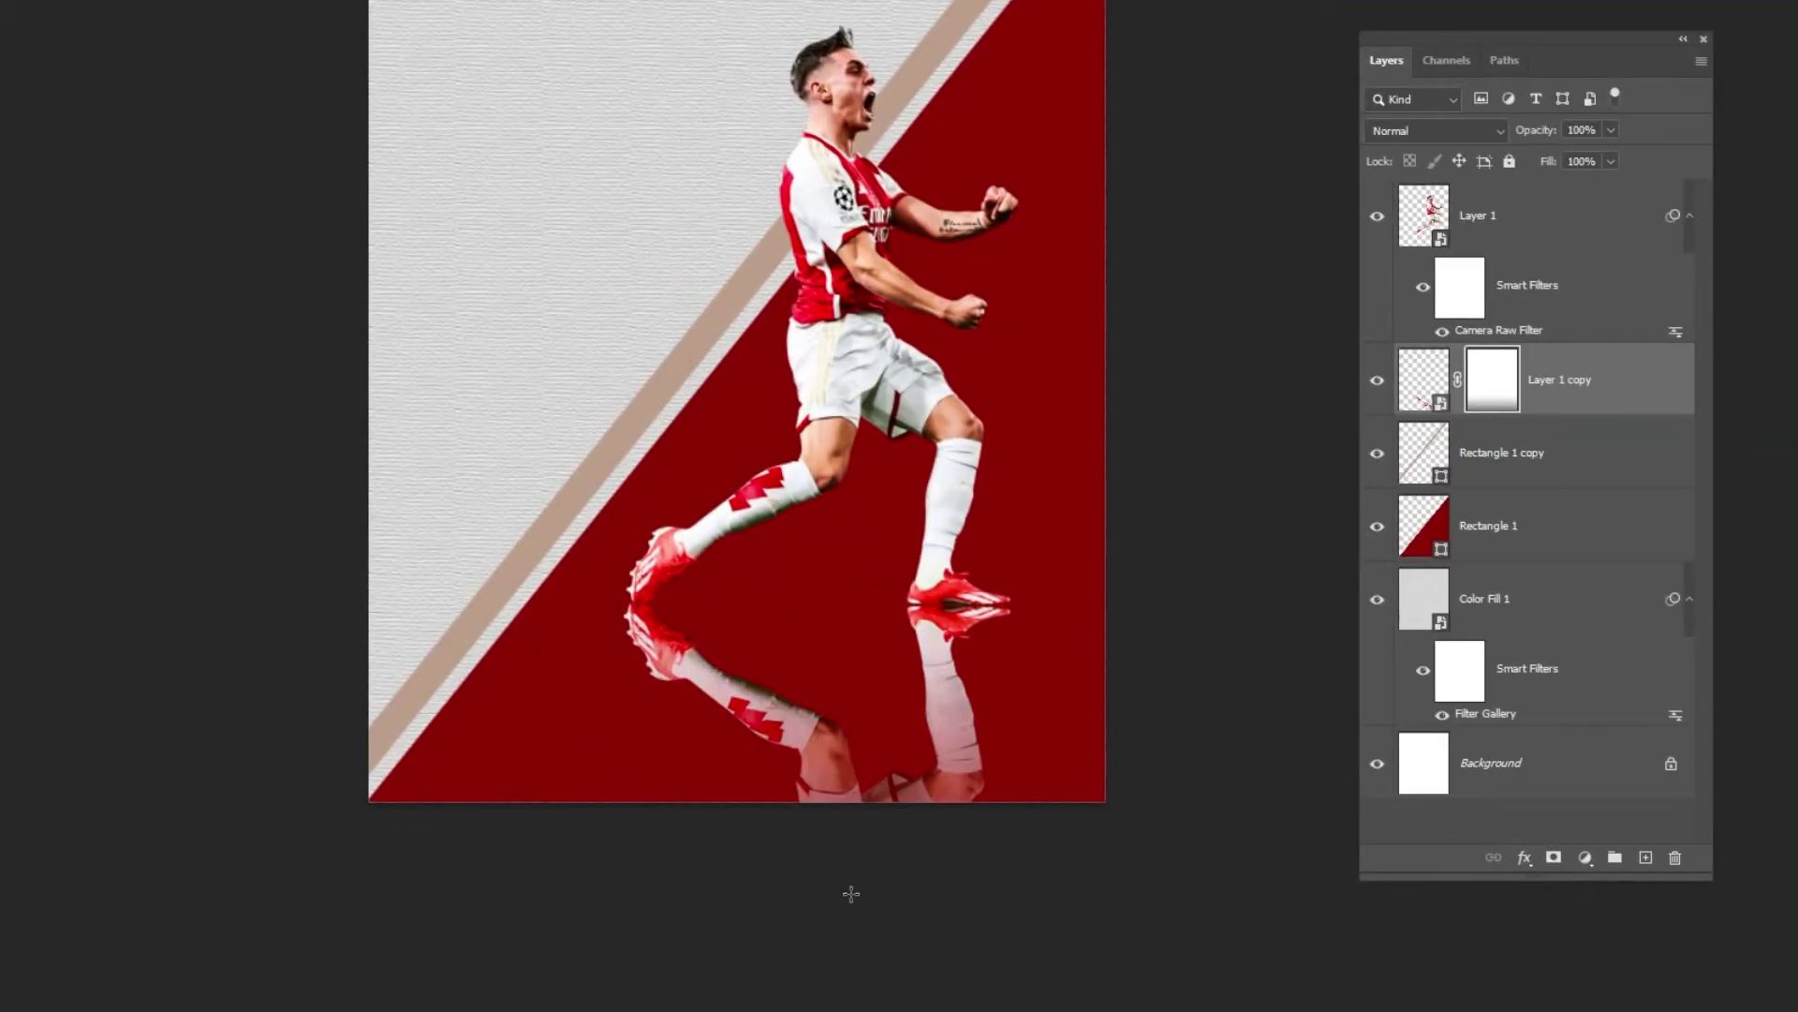
left_click_drag(850, 893, 842, 562)
key("ctrl+z")
left_click_drag(857, 990, 849, 450)
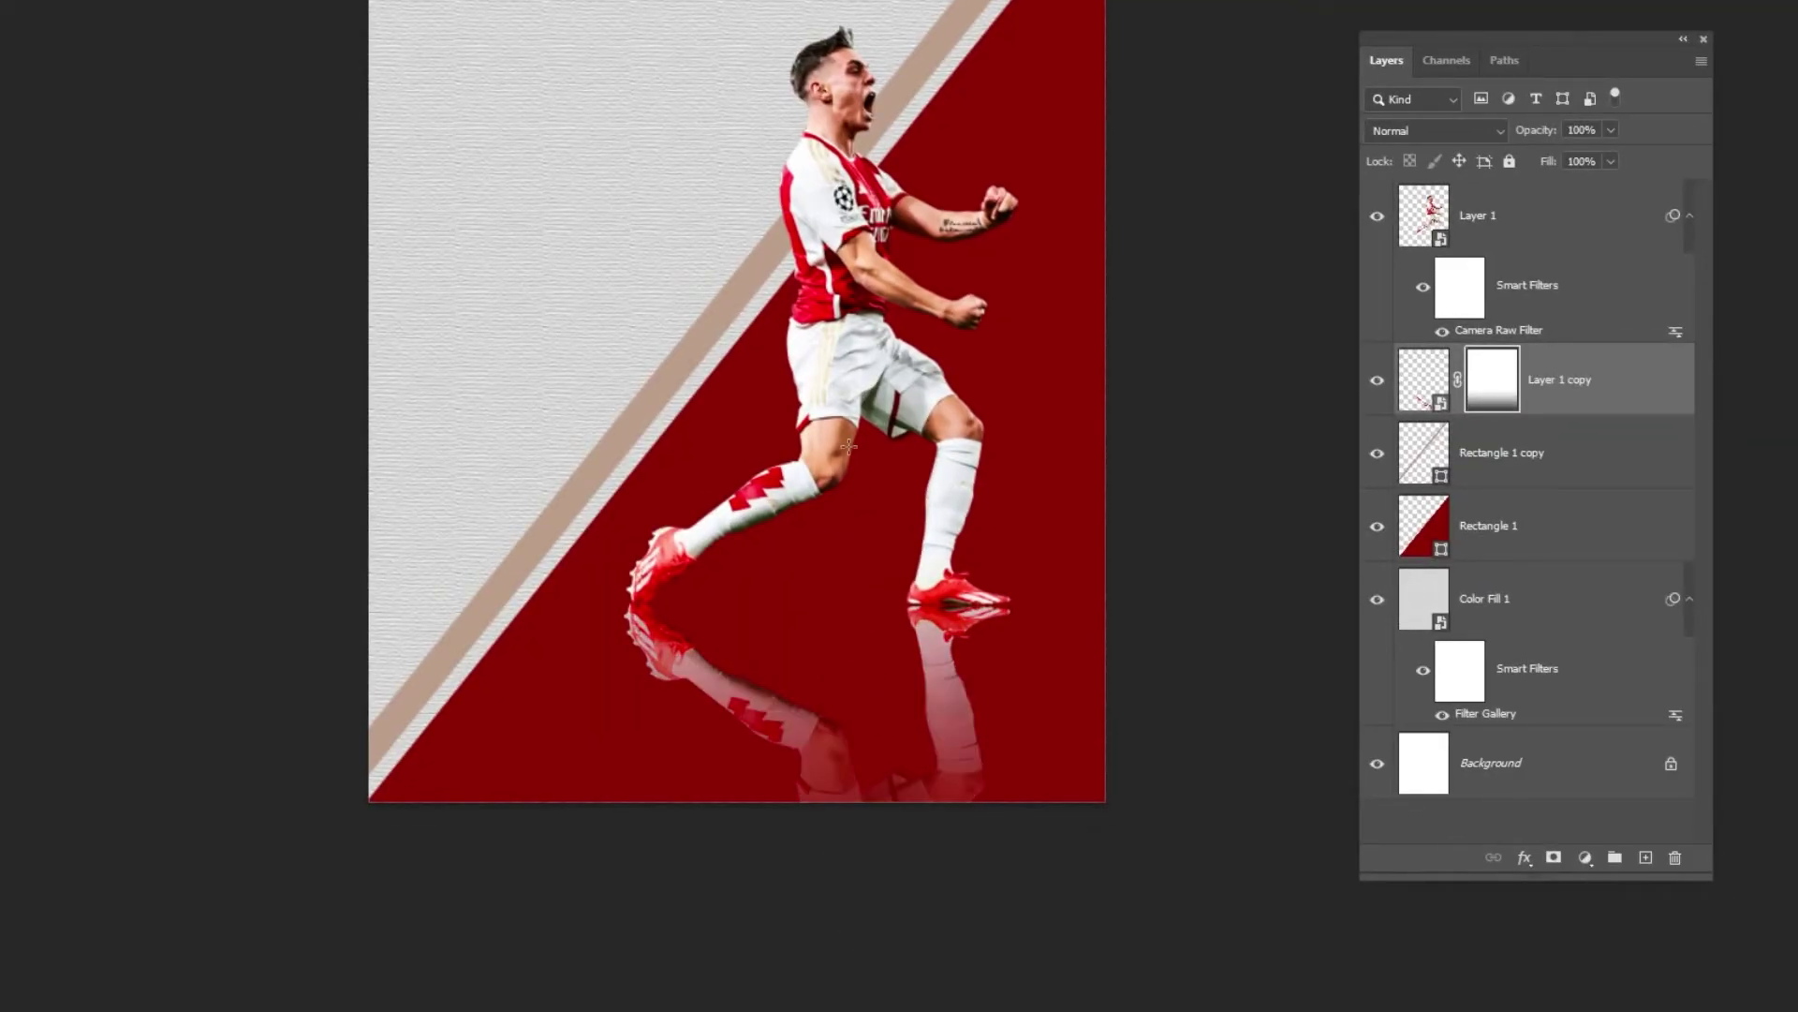
key("v")
left_click_drag(864, 870, 861, 281)
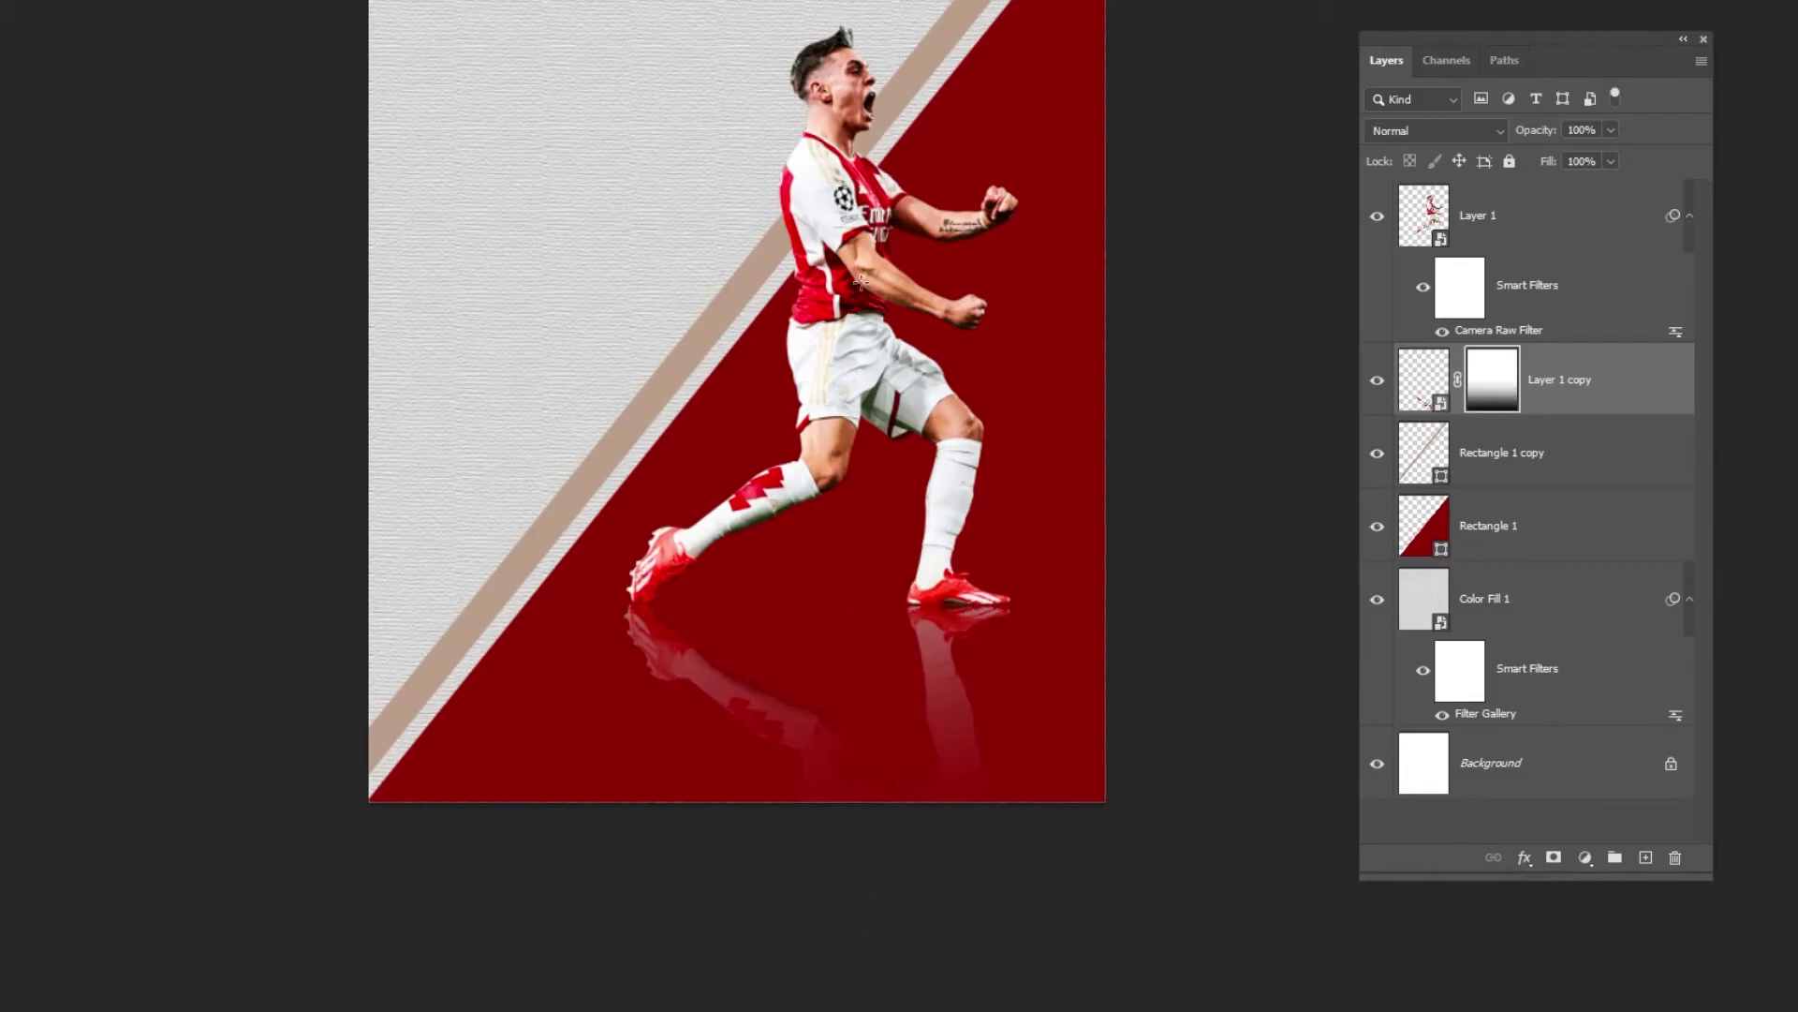
left_click_drag(892, 404, 975, 538)
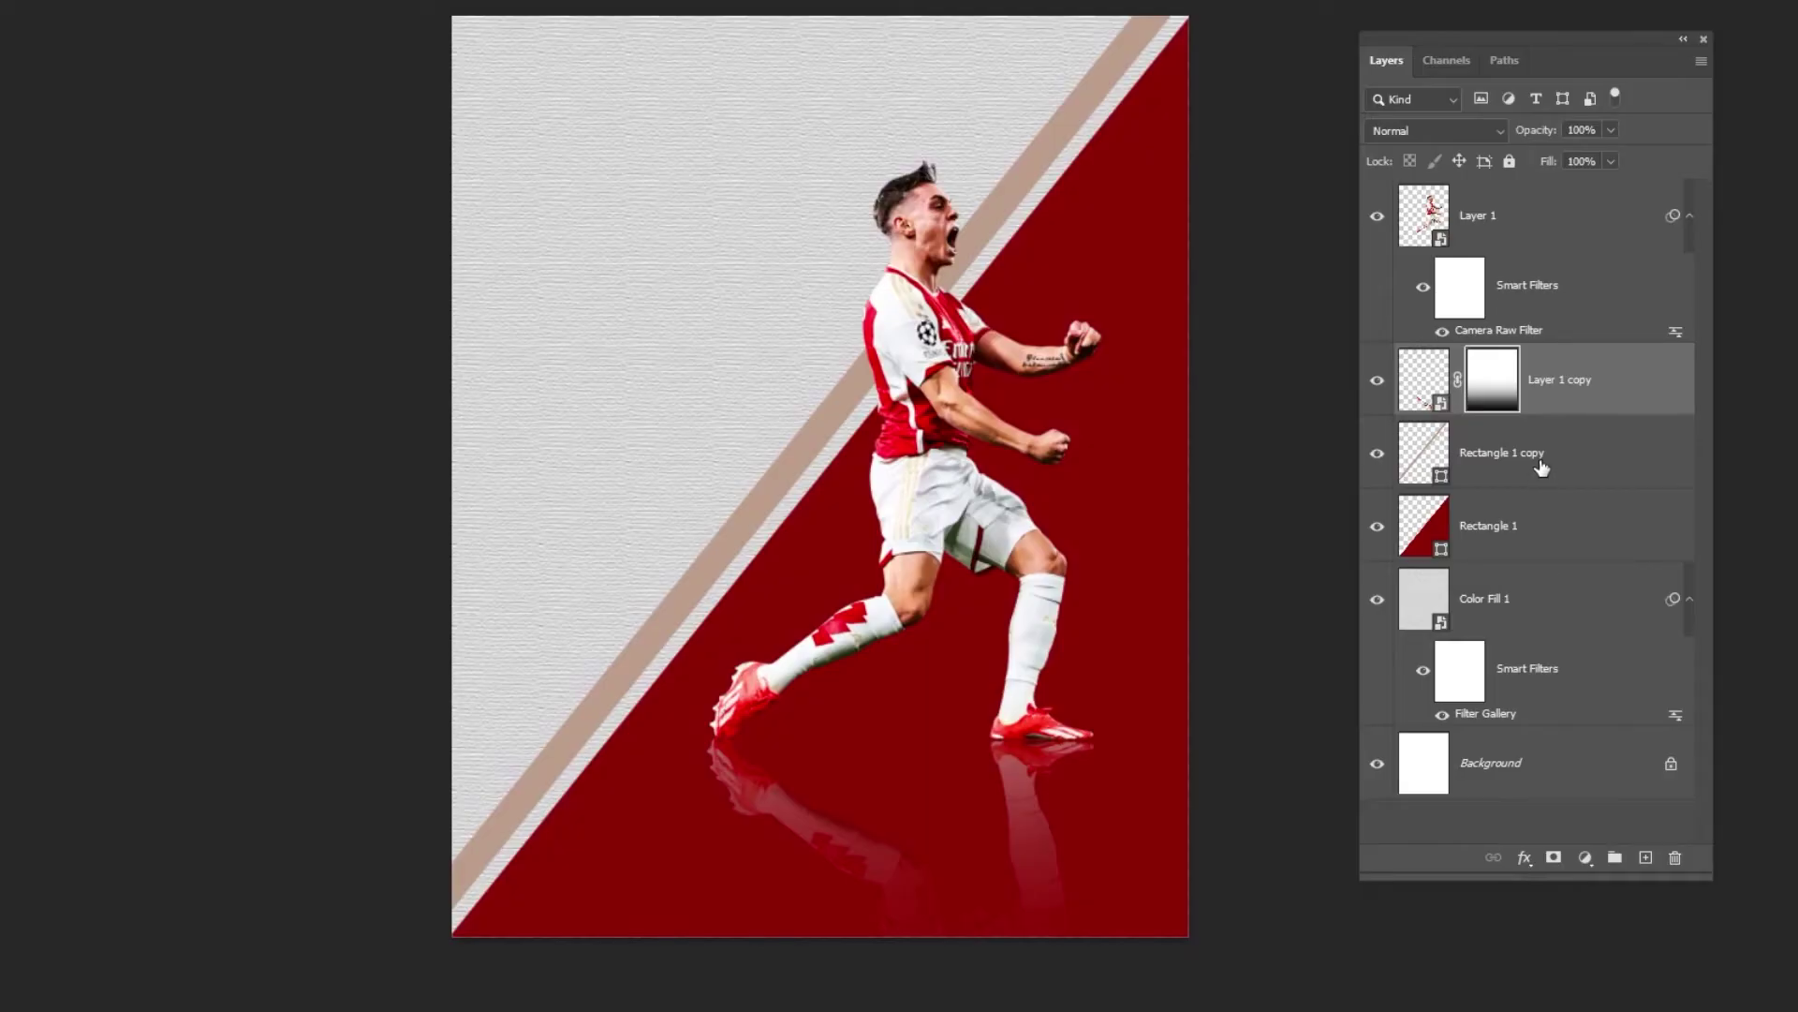
Step: On a new layer, paint a soft black brush shadow under the right boot
left_click(1644, 858)
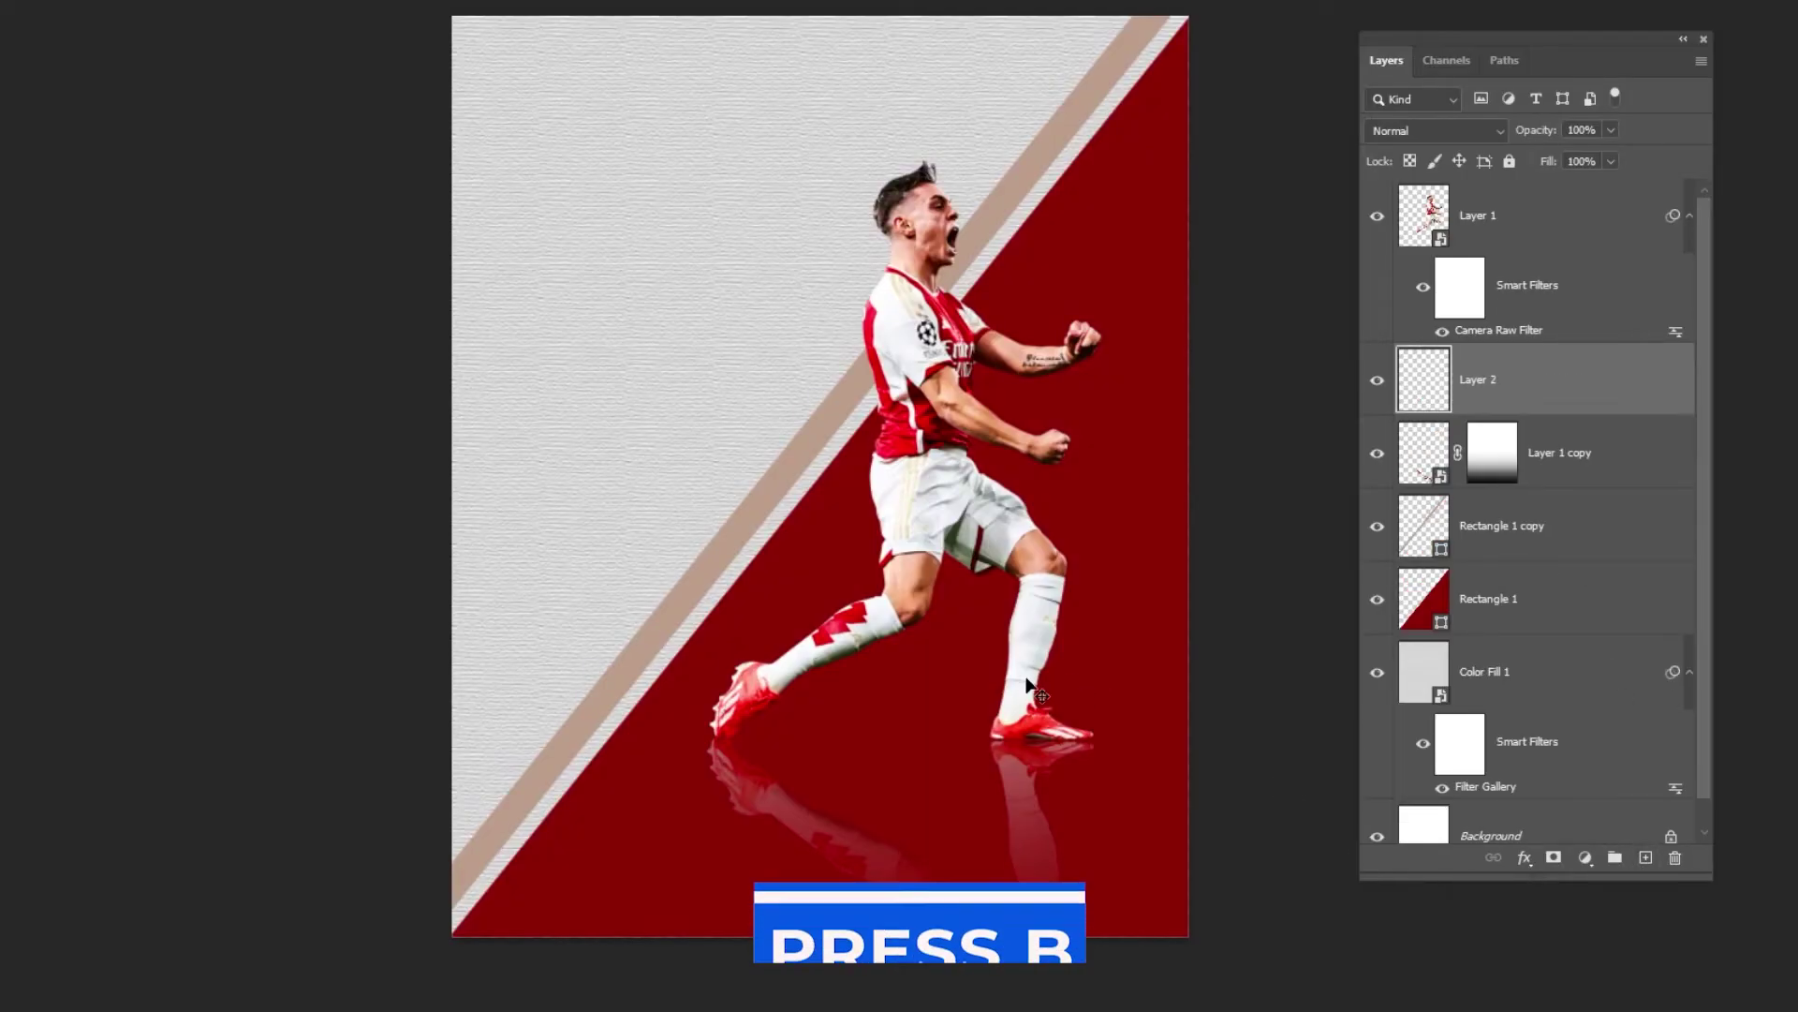
key("b")
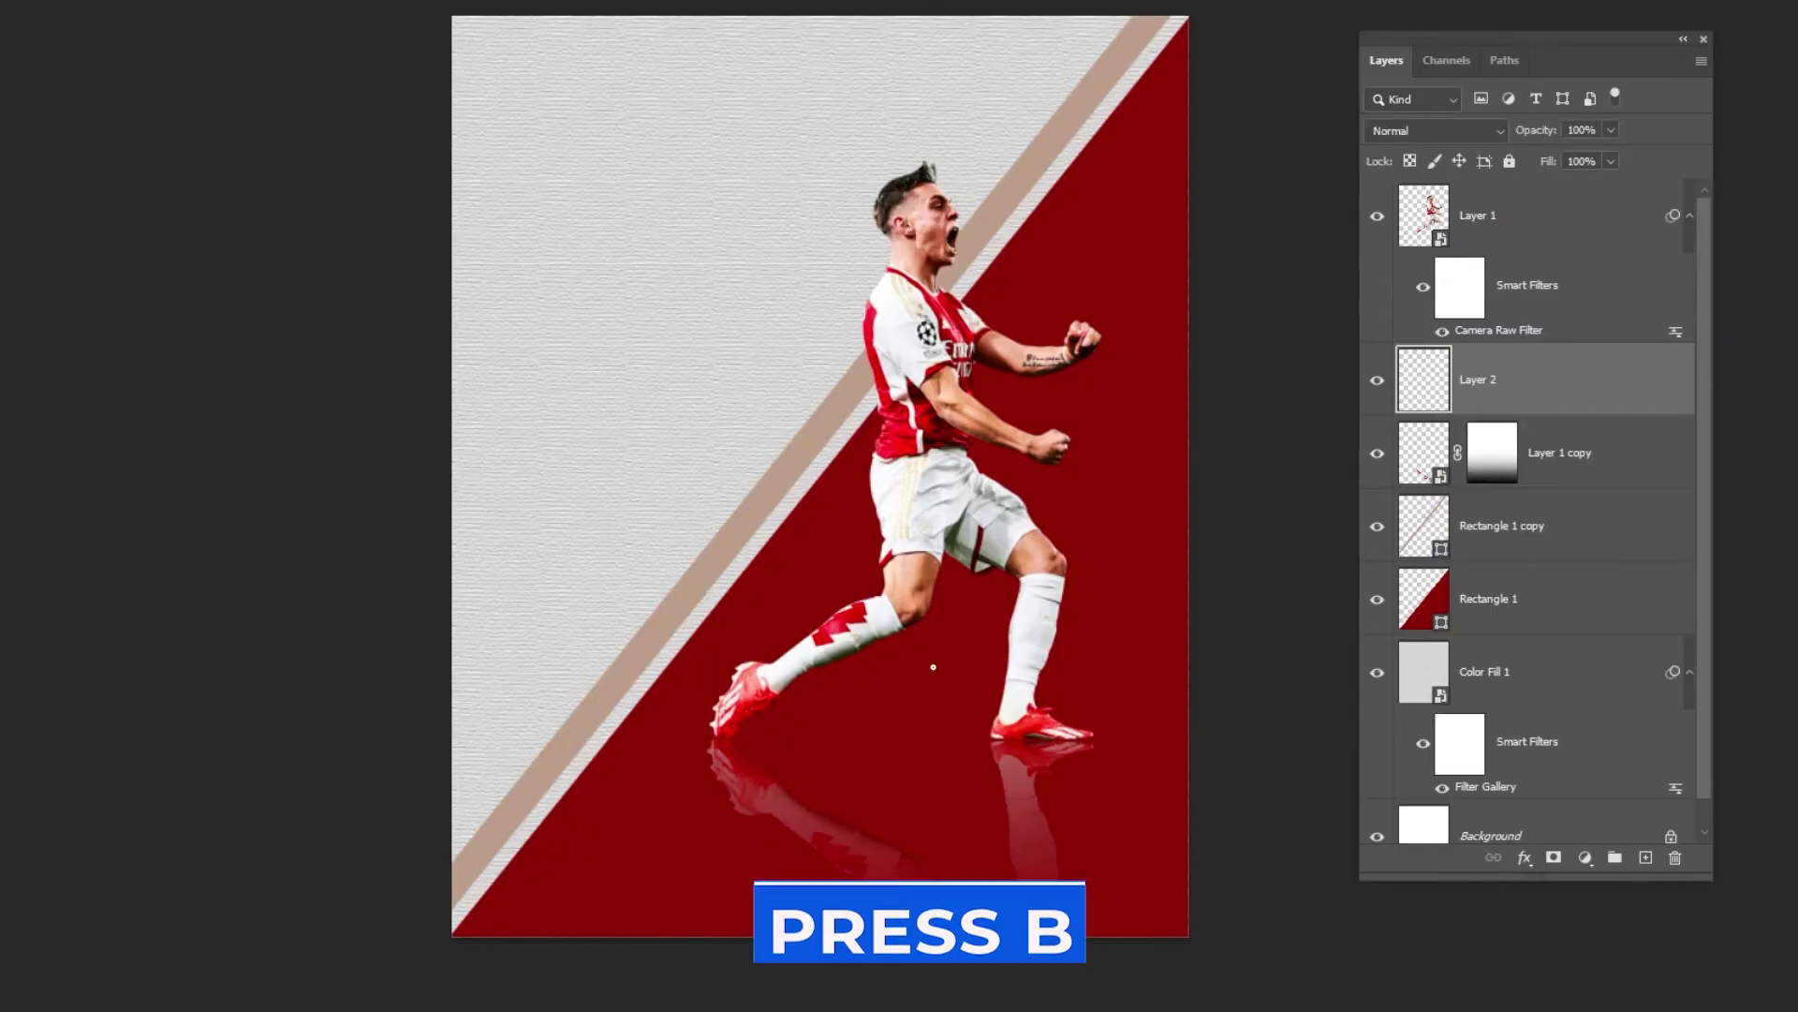
right_click(927, 621)
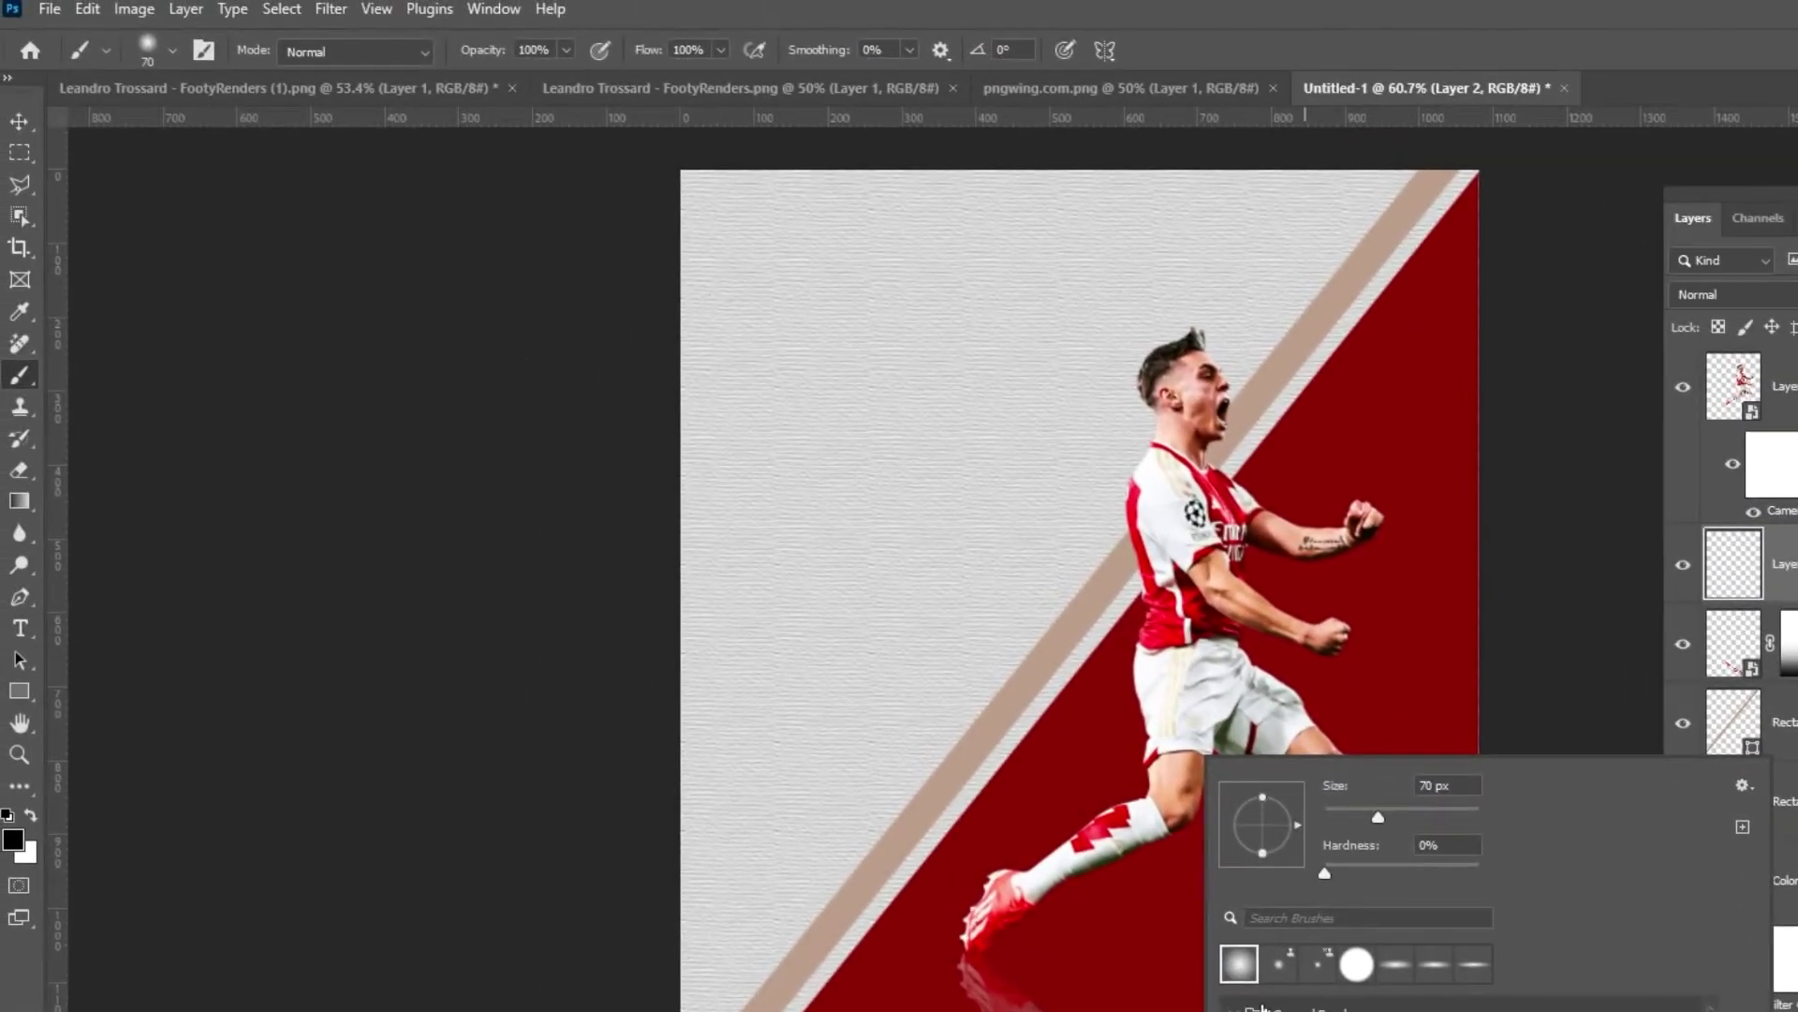
left_click(31, 812)
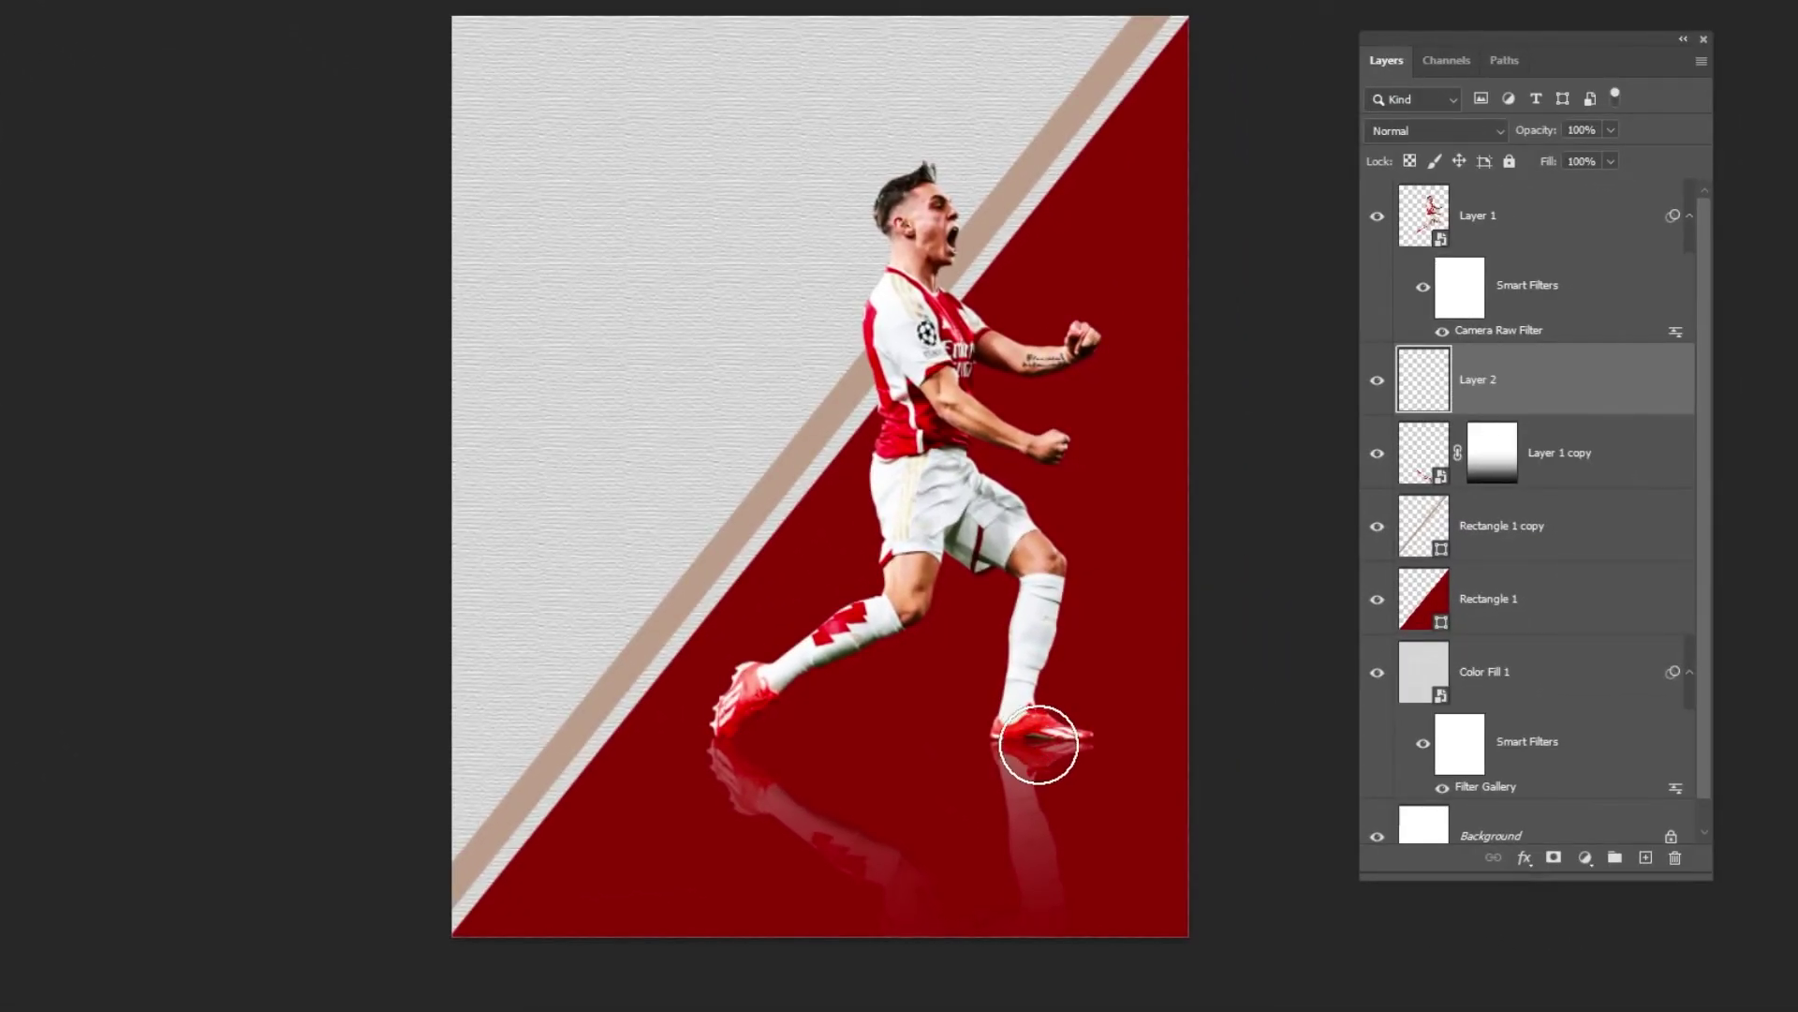
Step: Squash the shadow flat and widen it beneath the boot
key("ctrl+t")
left_click_drag(1034, 821, 1030, 715)
left_click_drag(1039, 657, 762, 179)
key("ctrl+z")
key("ctrl+plus")
key("ctrl+plus")
key("ctrl+plus")
key("ctrl+plus")
key("Return")
key("ctrl+t")
left_click_drag(1235, 669, 1304, 670)
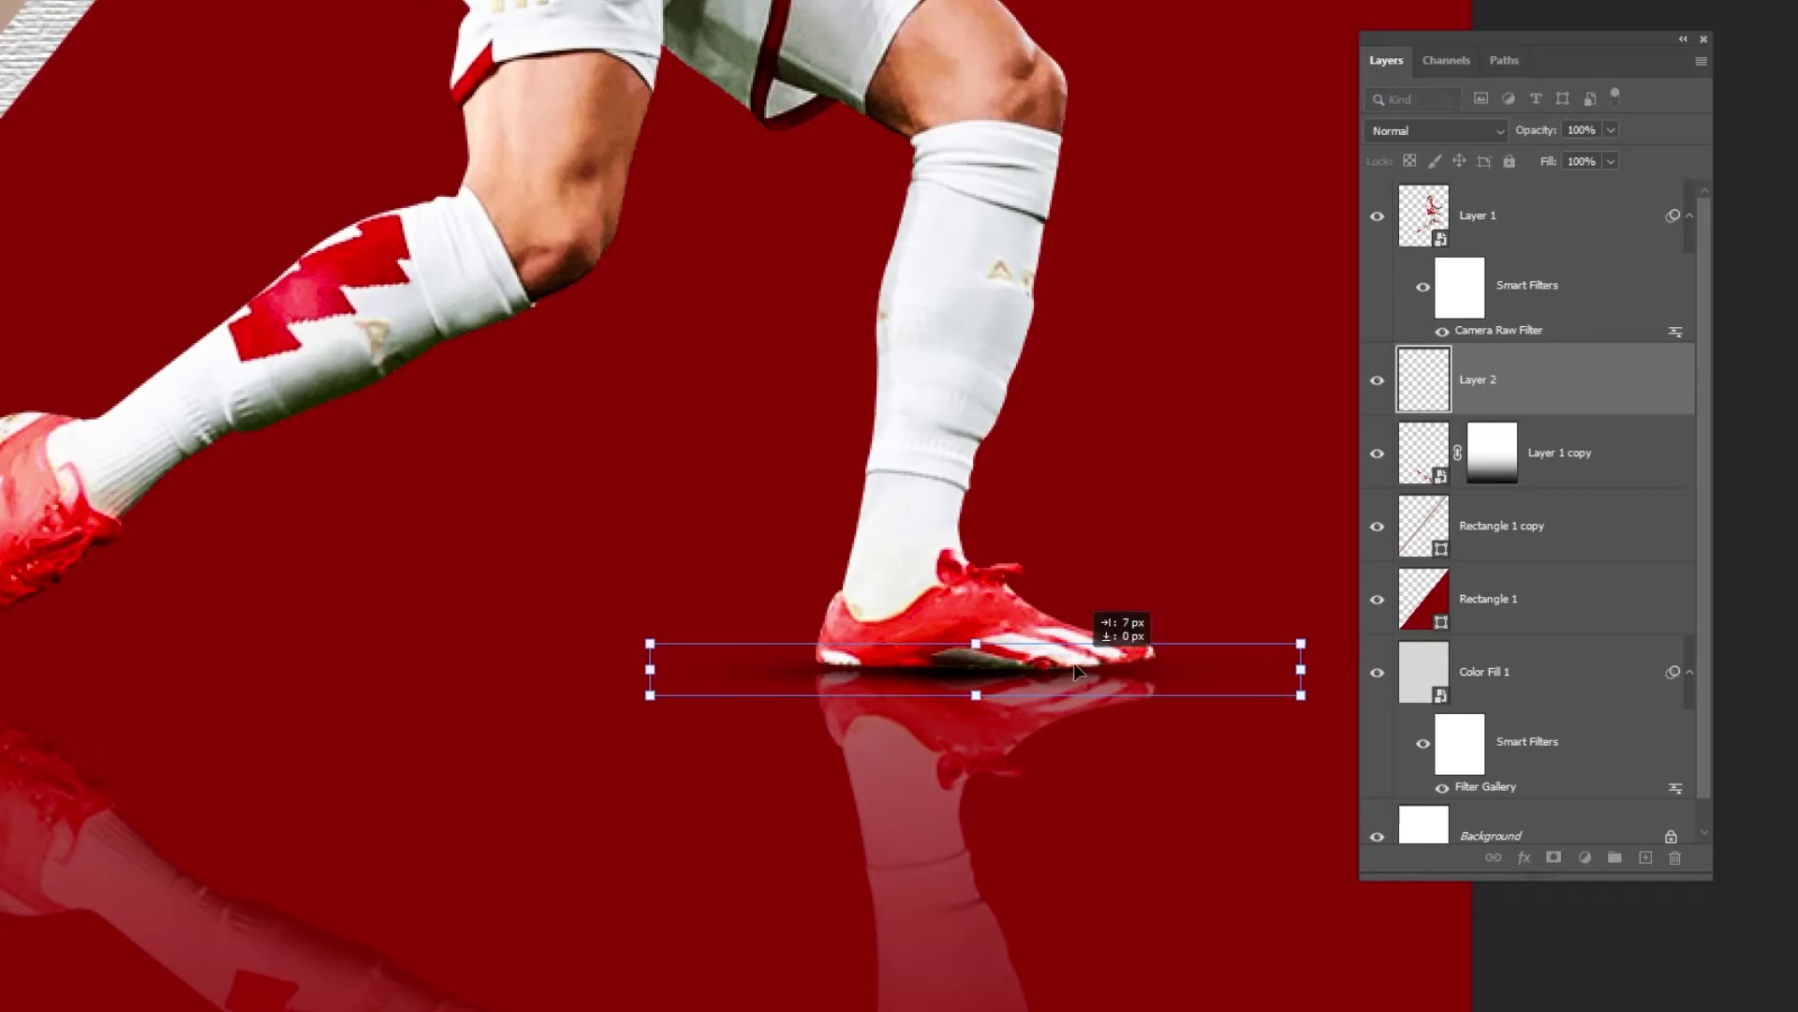
key("Return")
Step: Duplicate the shadow under the left boot and narrow it to fit
left_click_drag(983, 674, 183, 674)
left_click_drag(181, 755, 892, 766)
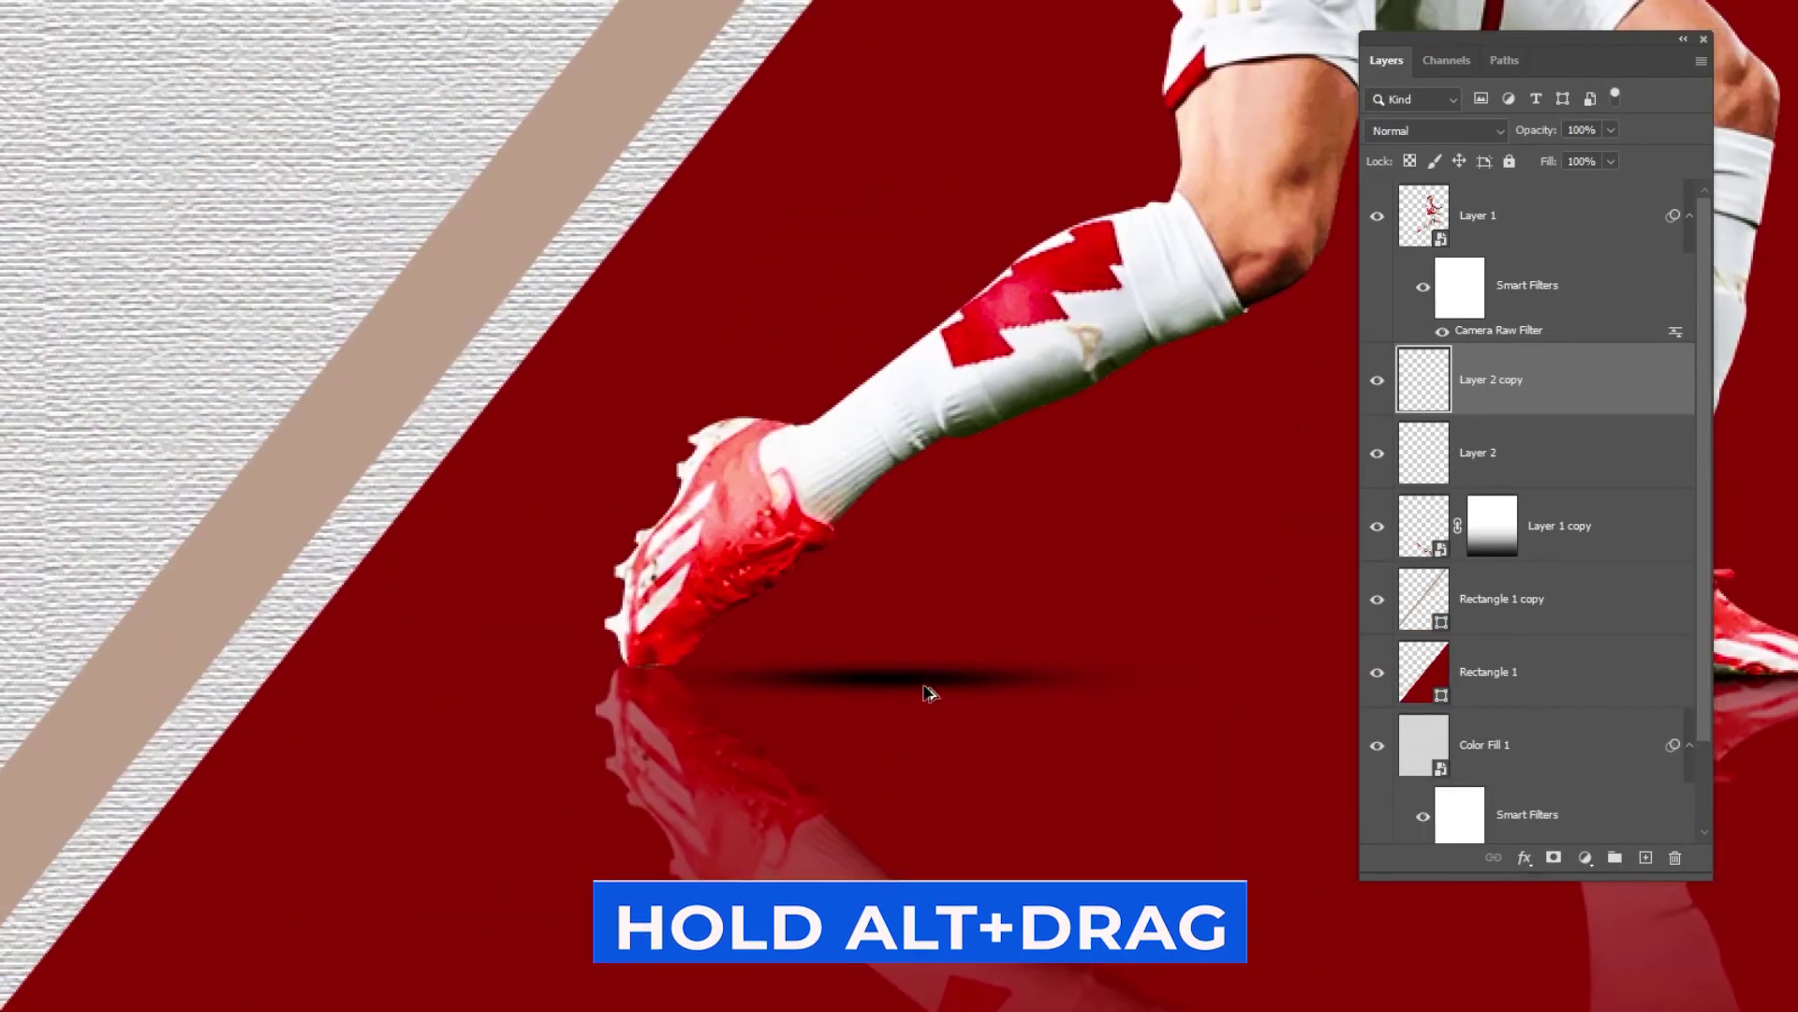
left_click_drag(931, 687, 694, 673)
key("ctrl+t")
left_click_drag(983, 667, 822, 667)
key("Return")
key("z")
left_click_drag(1240, 673, 831, 714)
key("space")
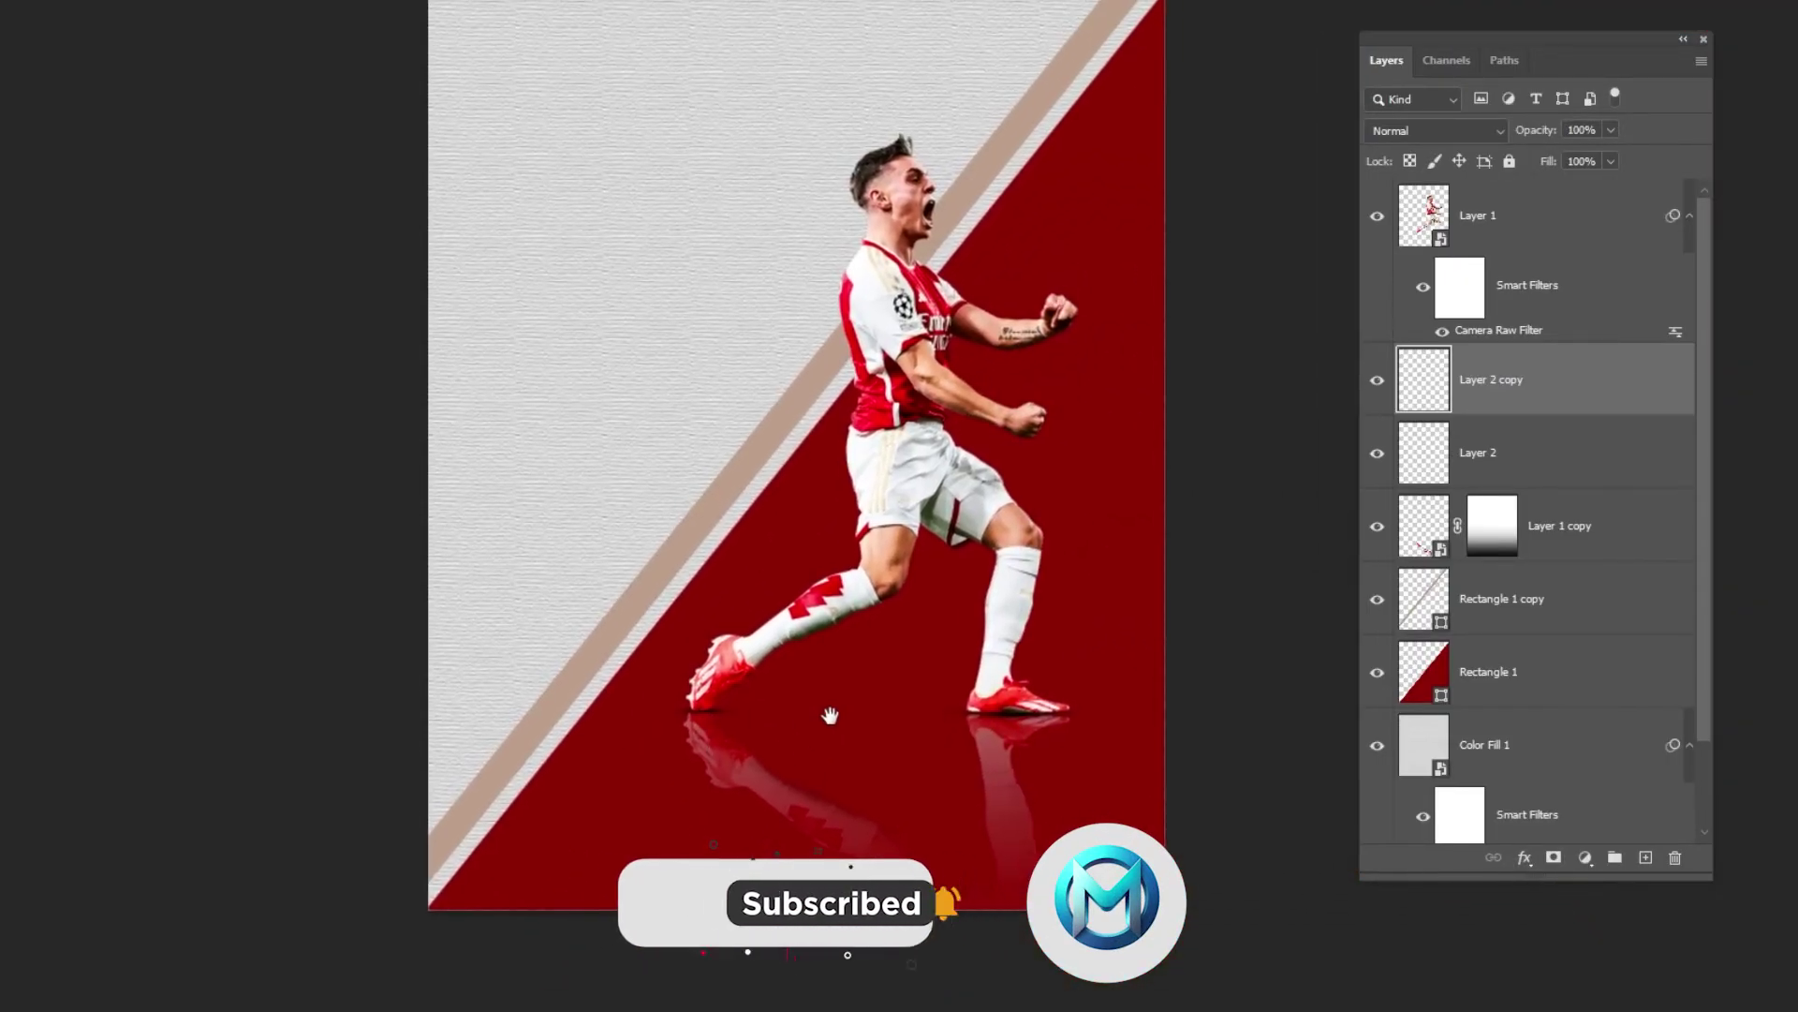
Step: Set Layer 2 and Layer 2 copy to 49% opacity, then reselect Layer 1
left_click(1552, 461, "shift")
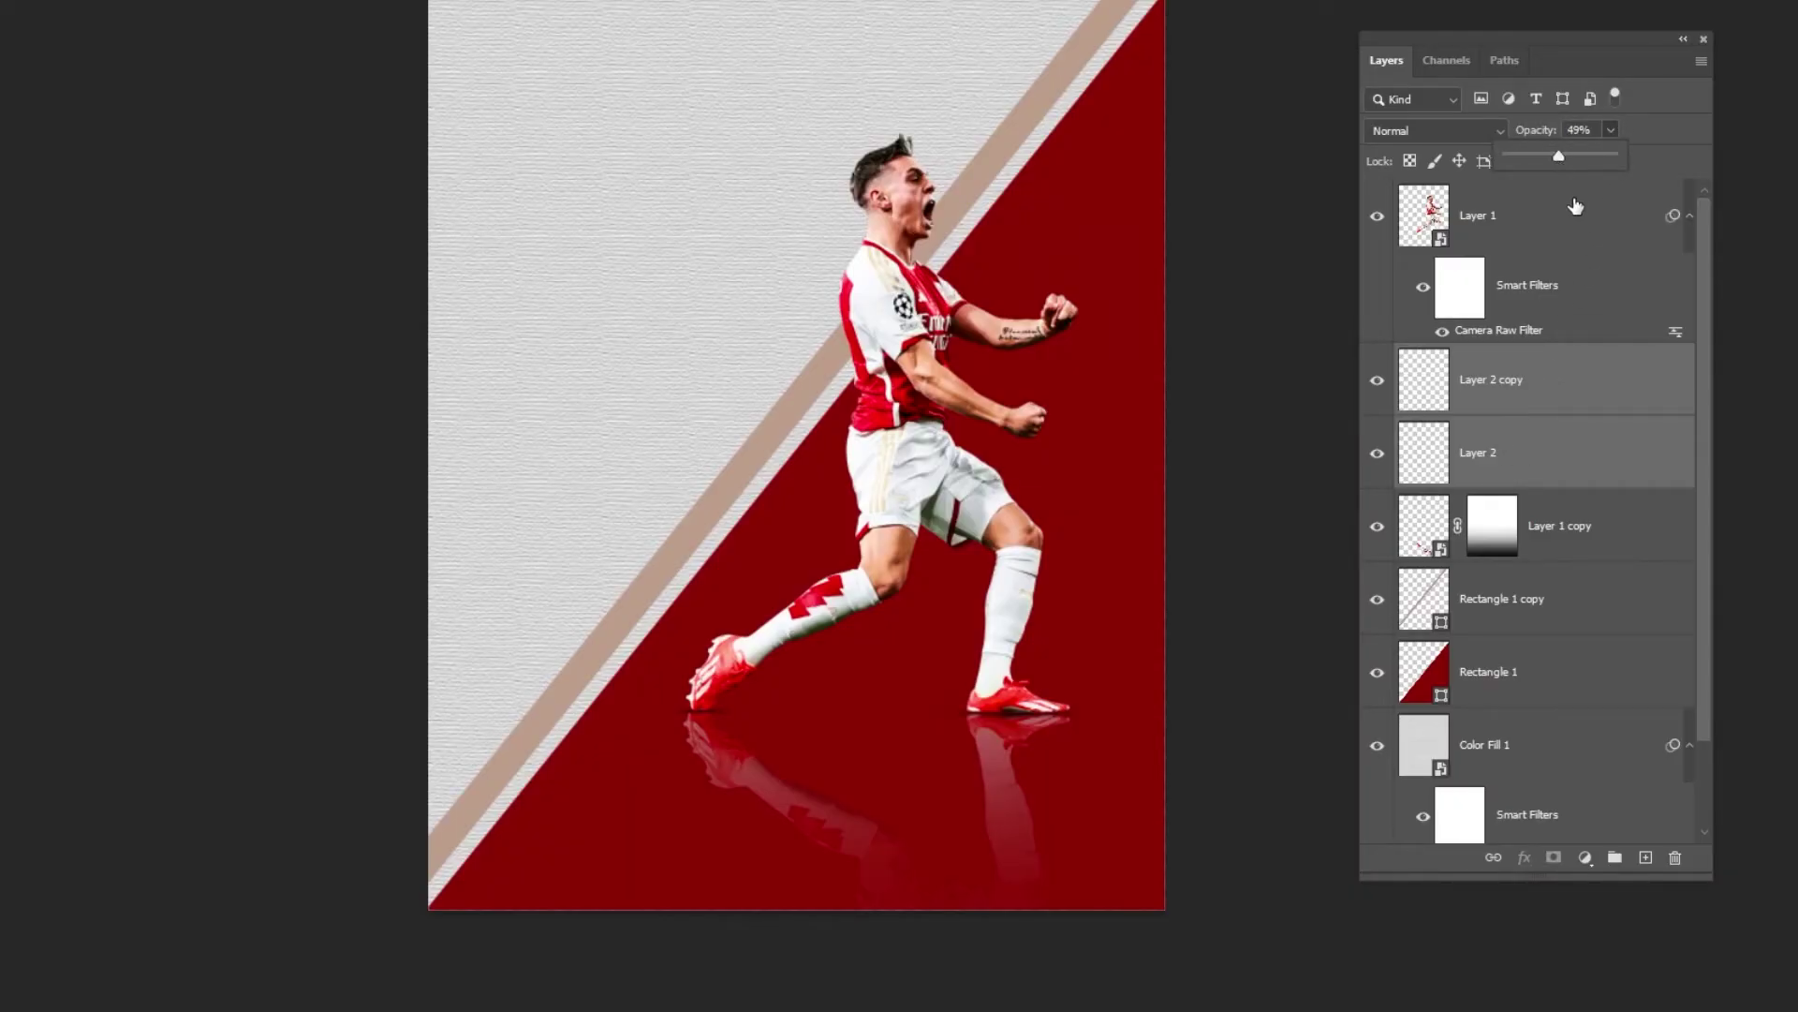
left_click(1656, 145)
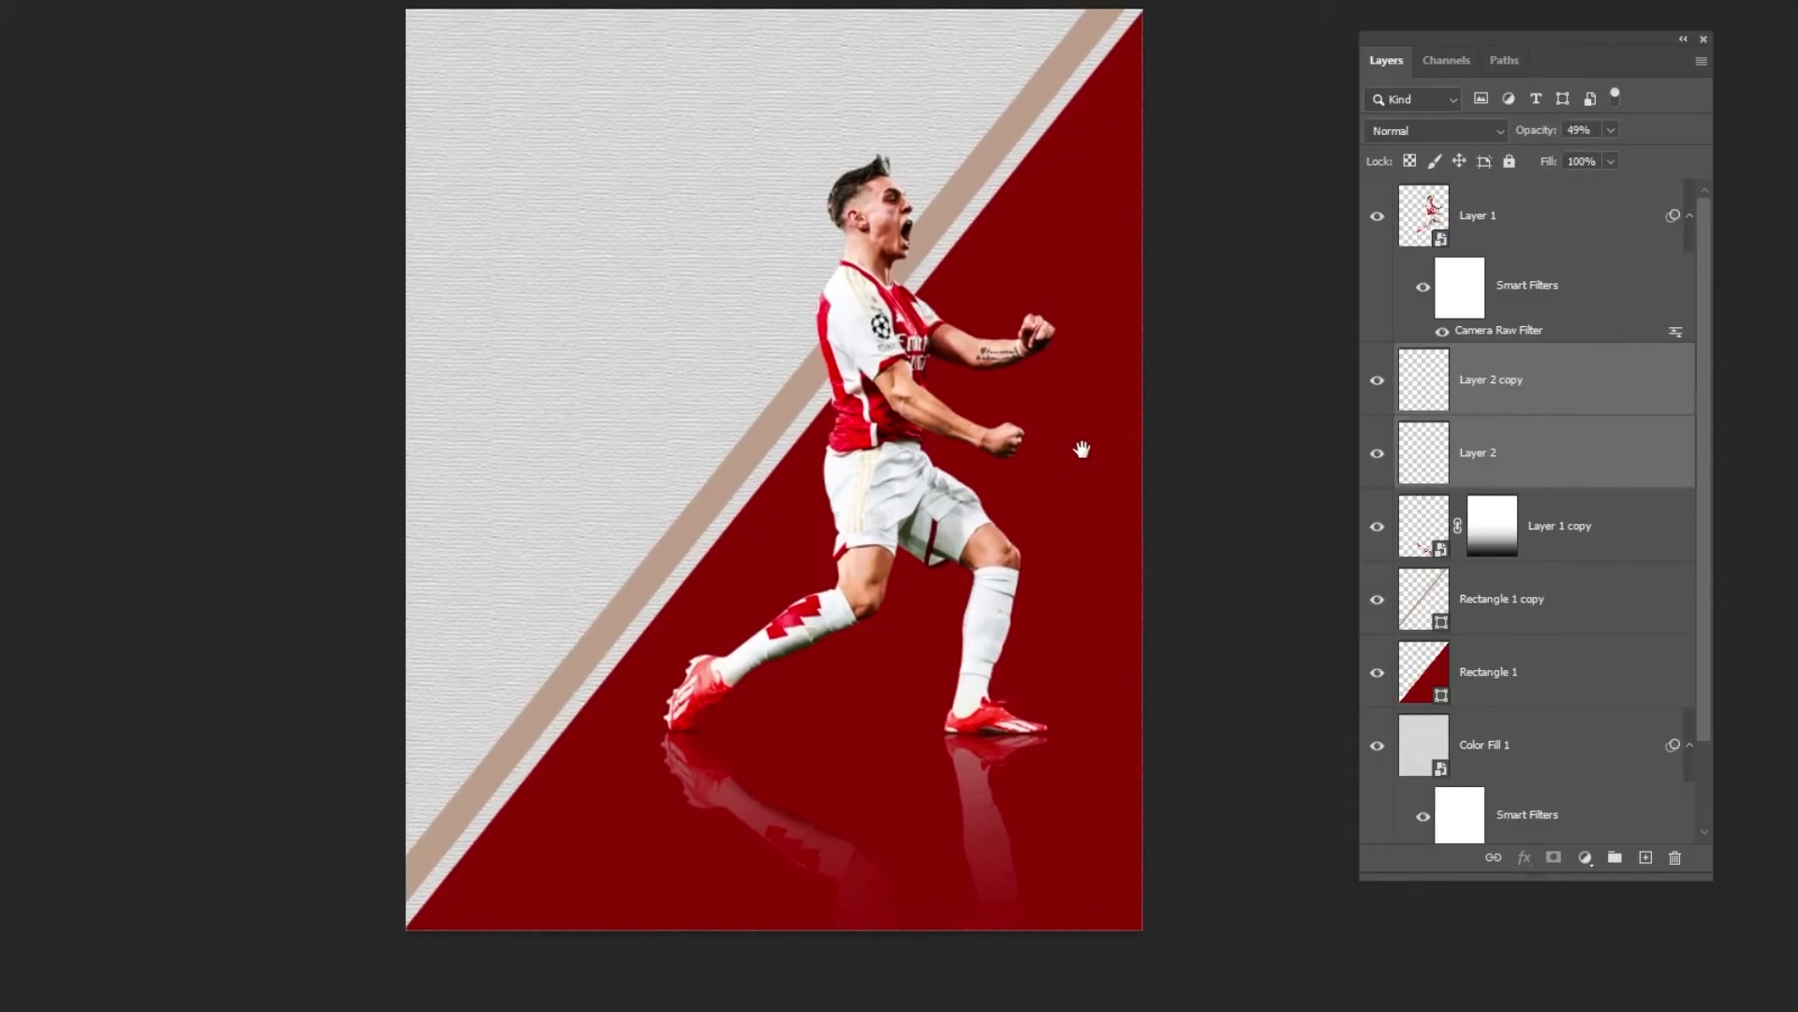
left_click(1541, 230)
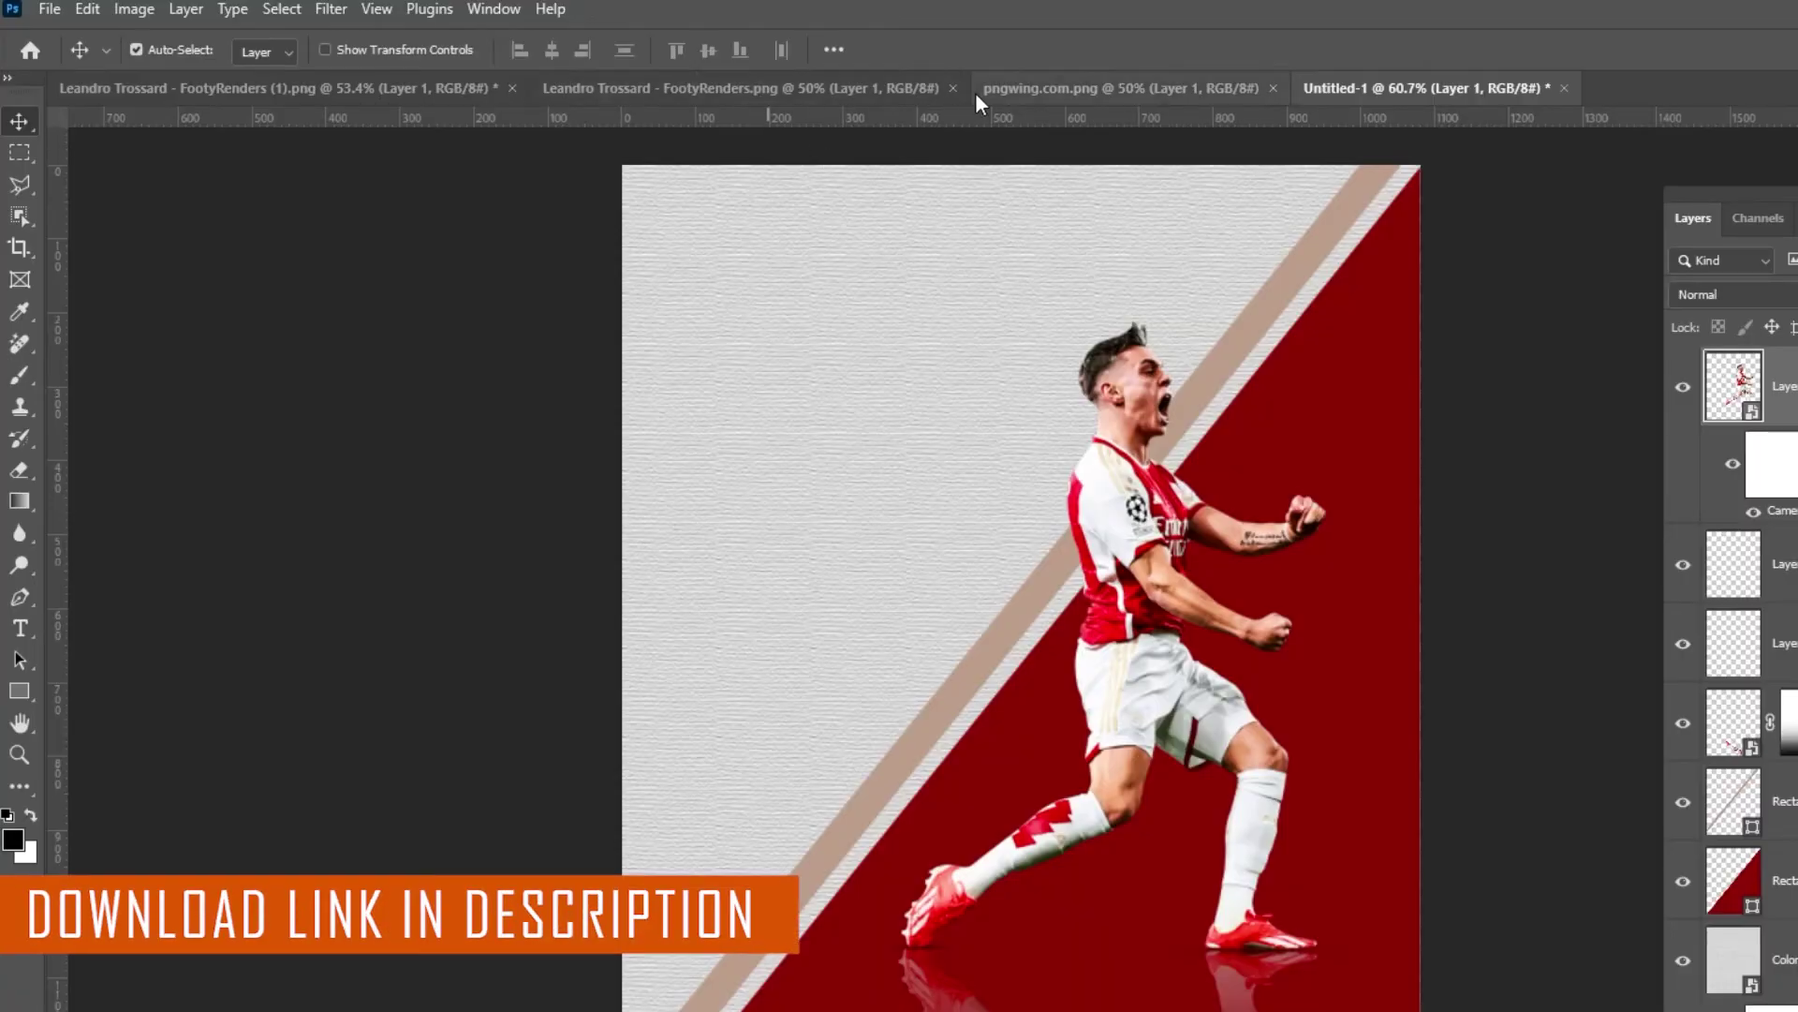
Step: Convert the Trossard render's Layer 1 to a smart object and drag it onto the poster
left_click(892, 92)
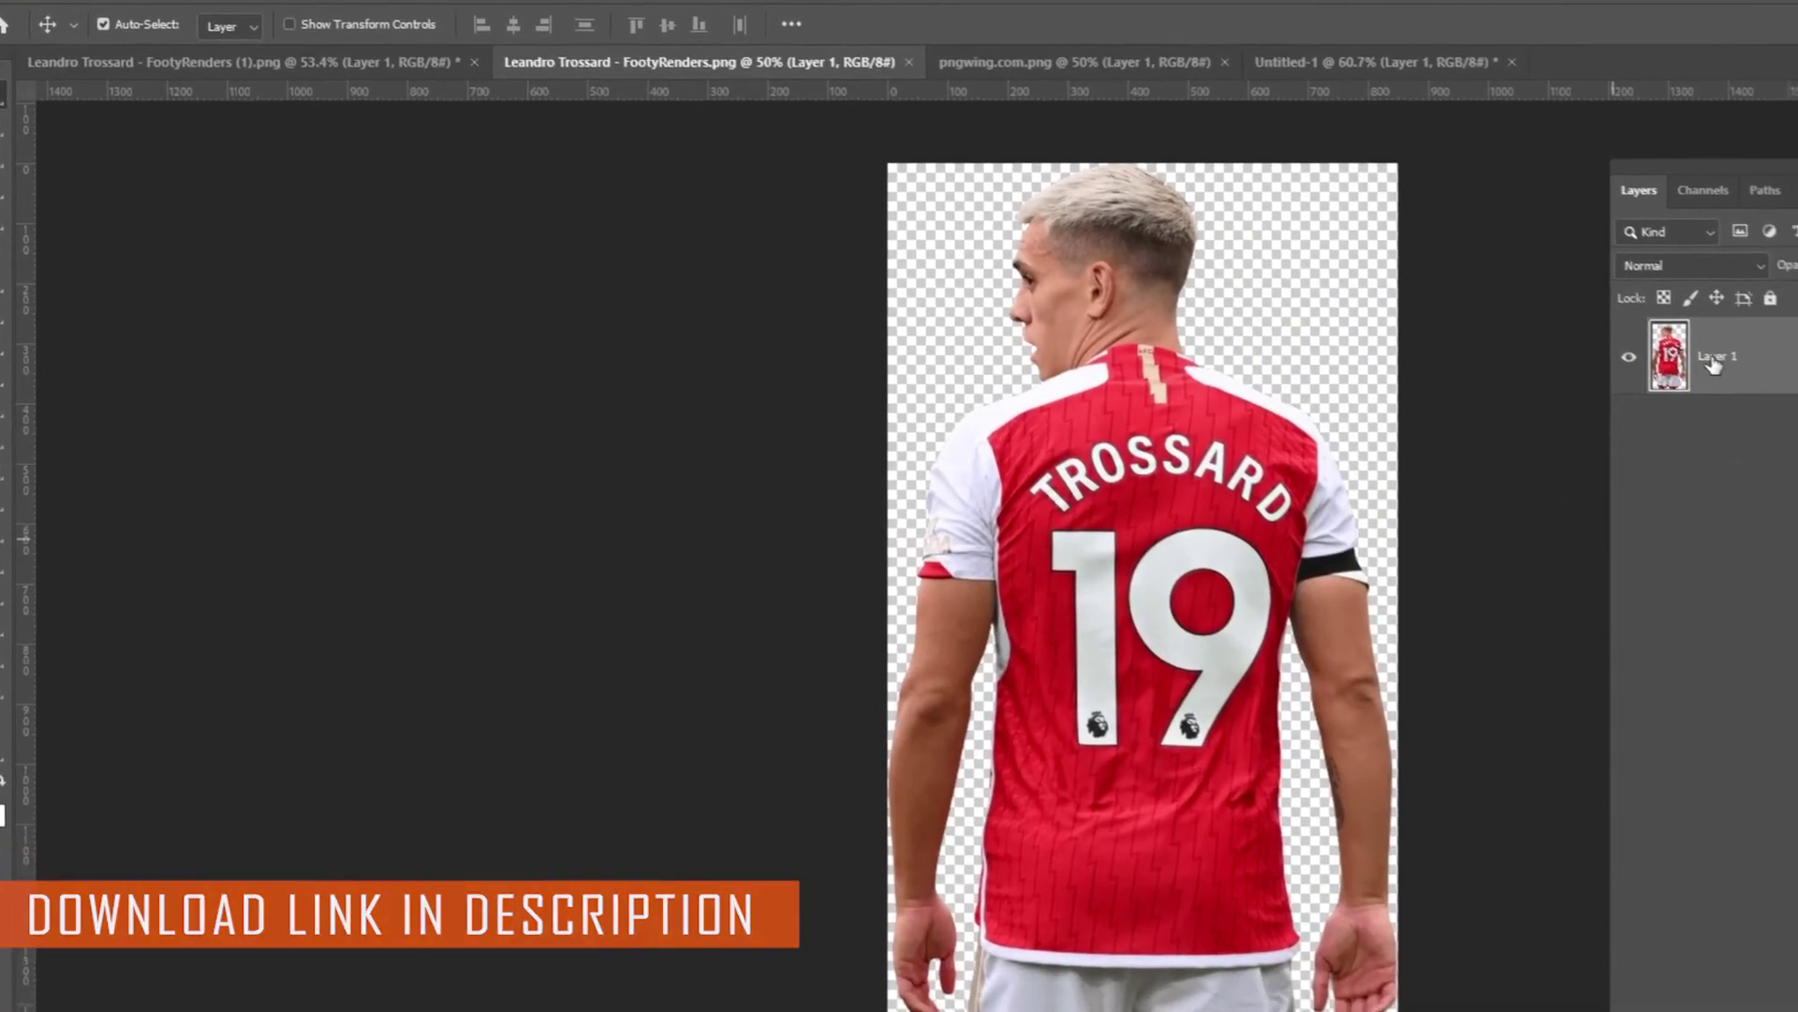
right_click(1768, 392)
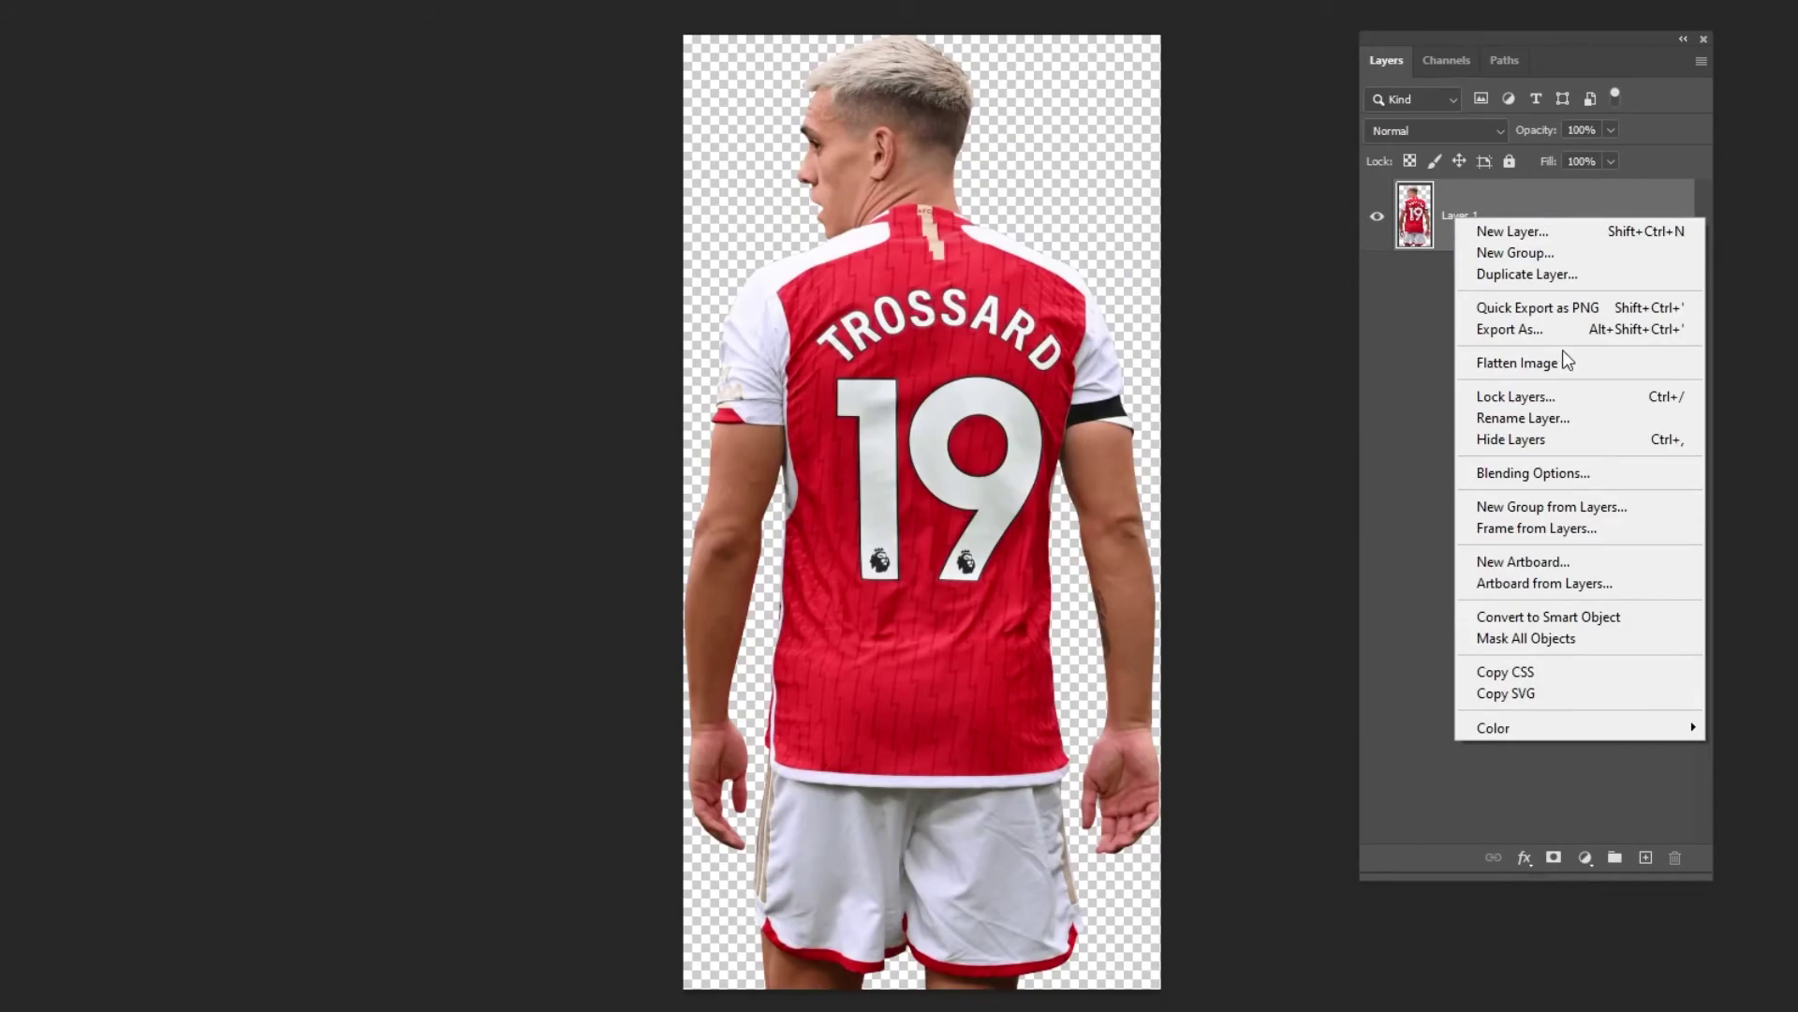
left_click(1559, 616)
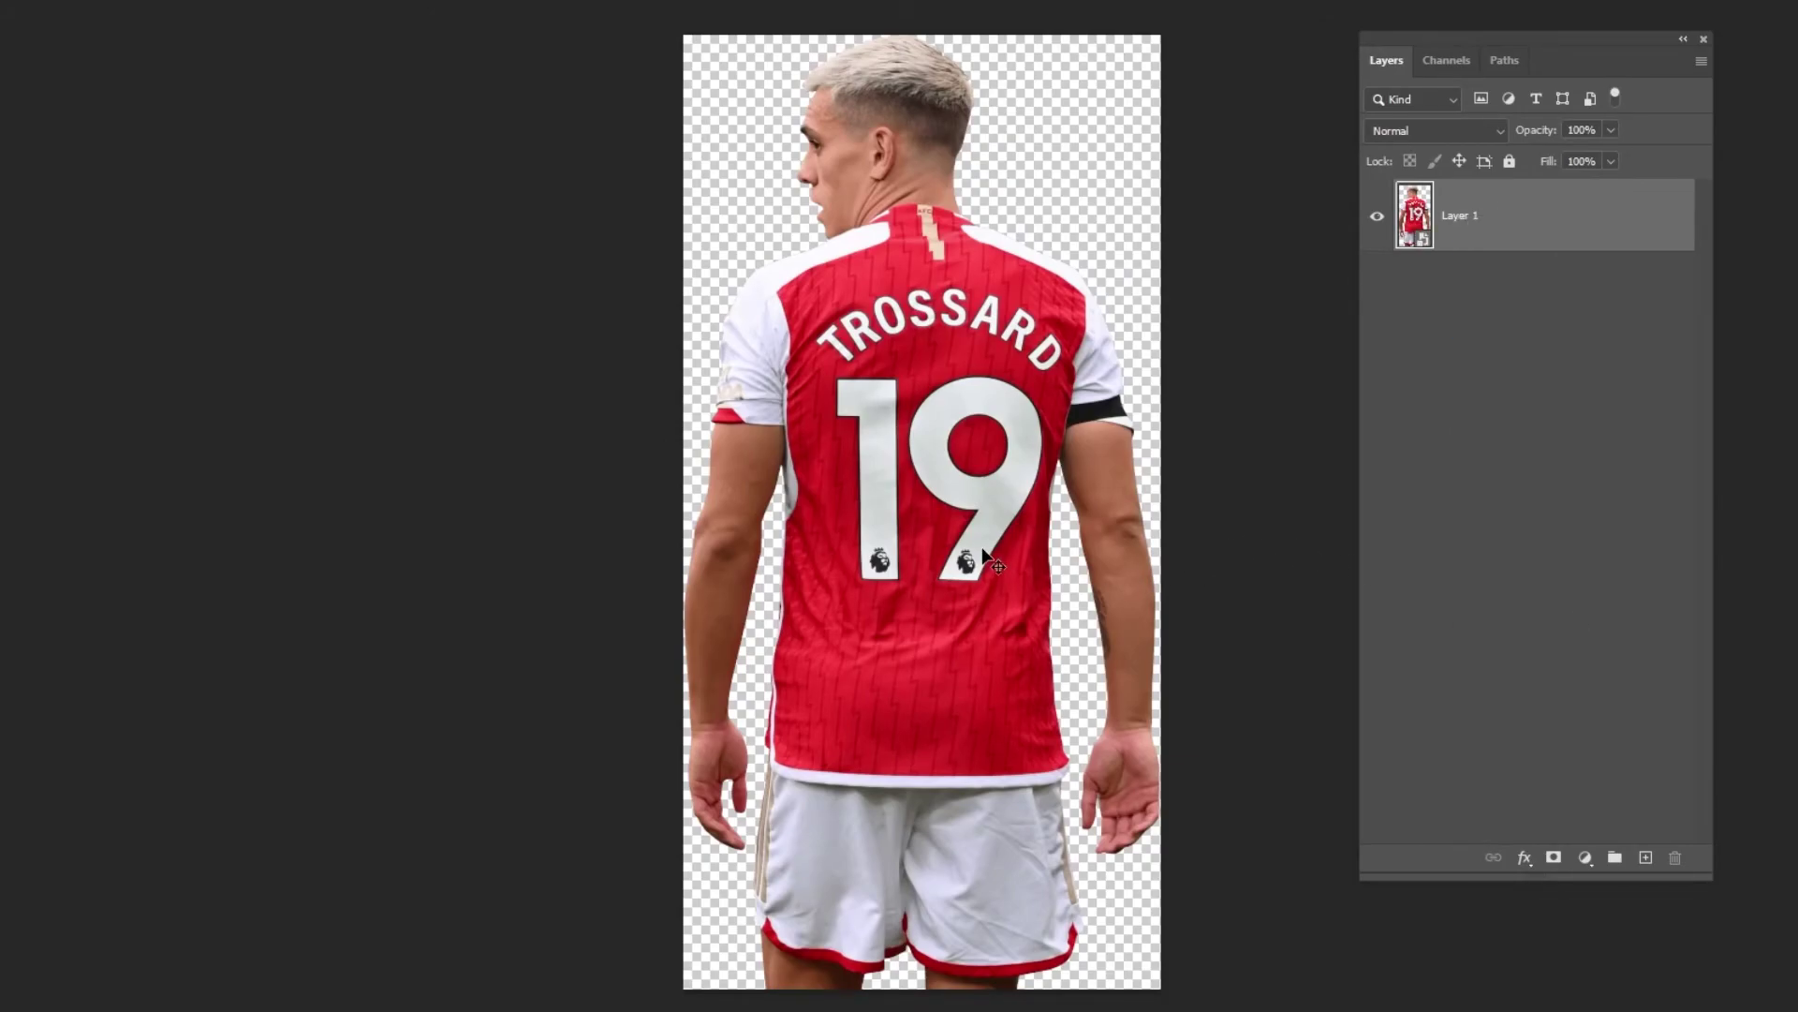
left_click_drag(946, 468, 800, 238)
left_click_drag(646, 360, 655, 367)
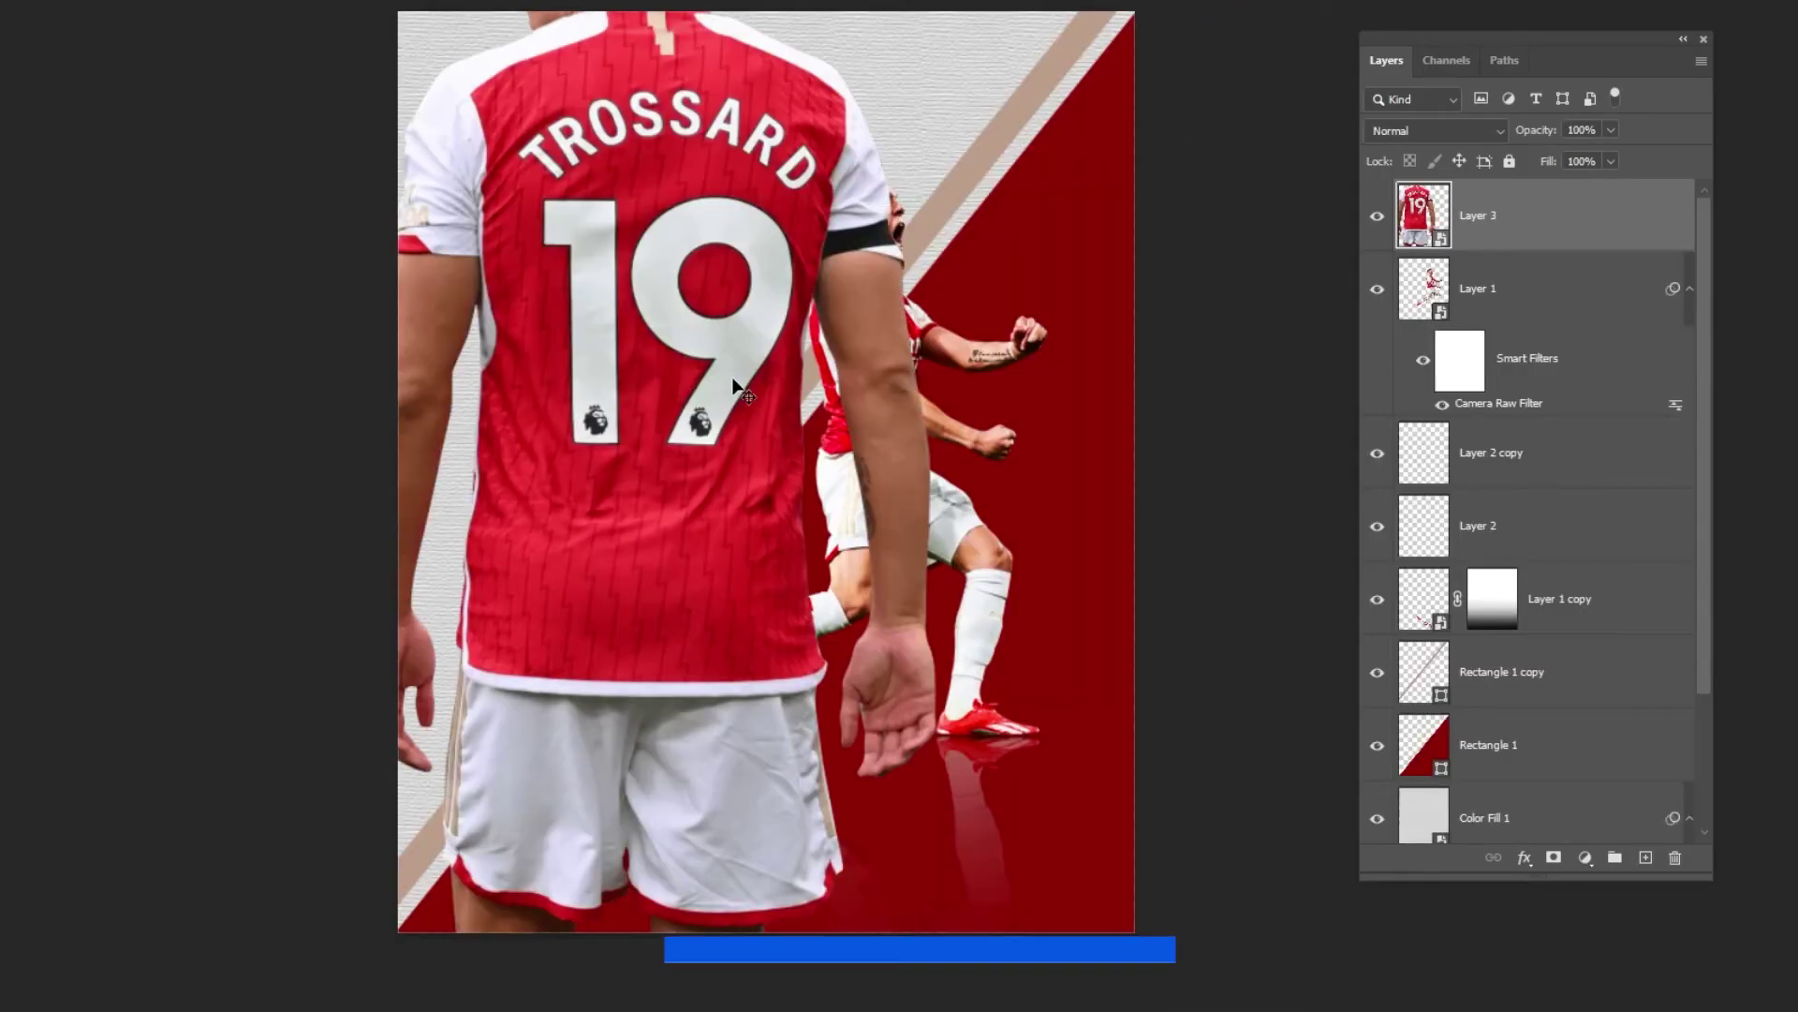
Step: Enlarge and reposition the back-view player (Layer 3) with Free Transform
key("ctrl+t")
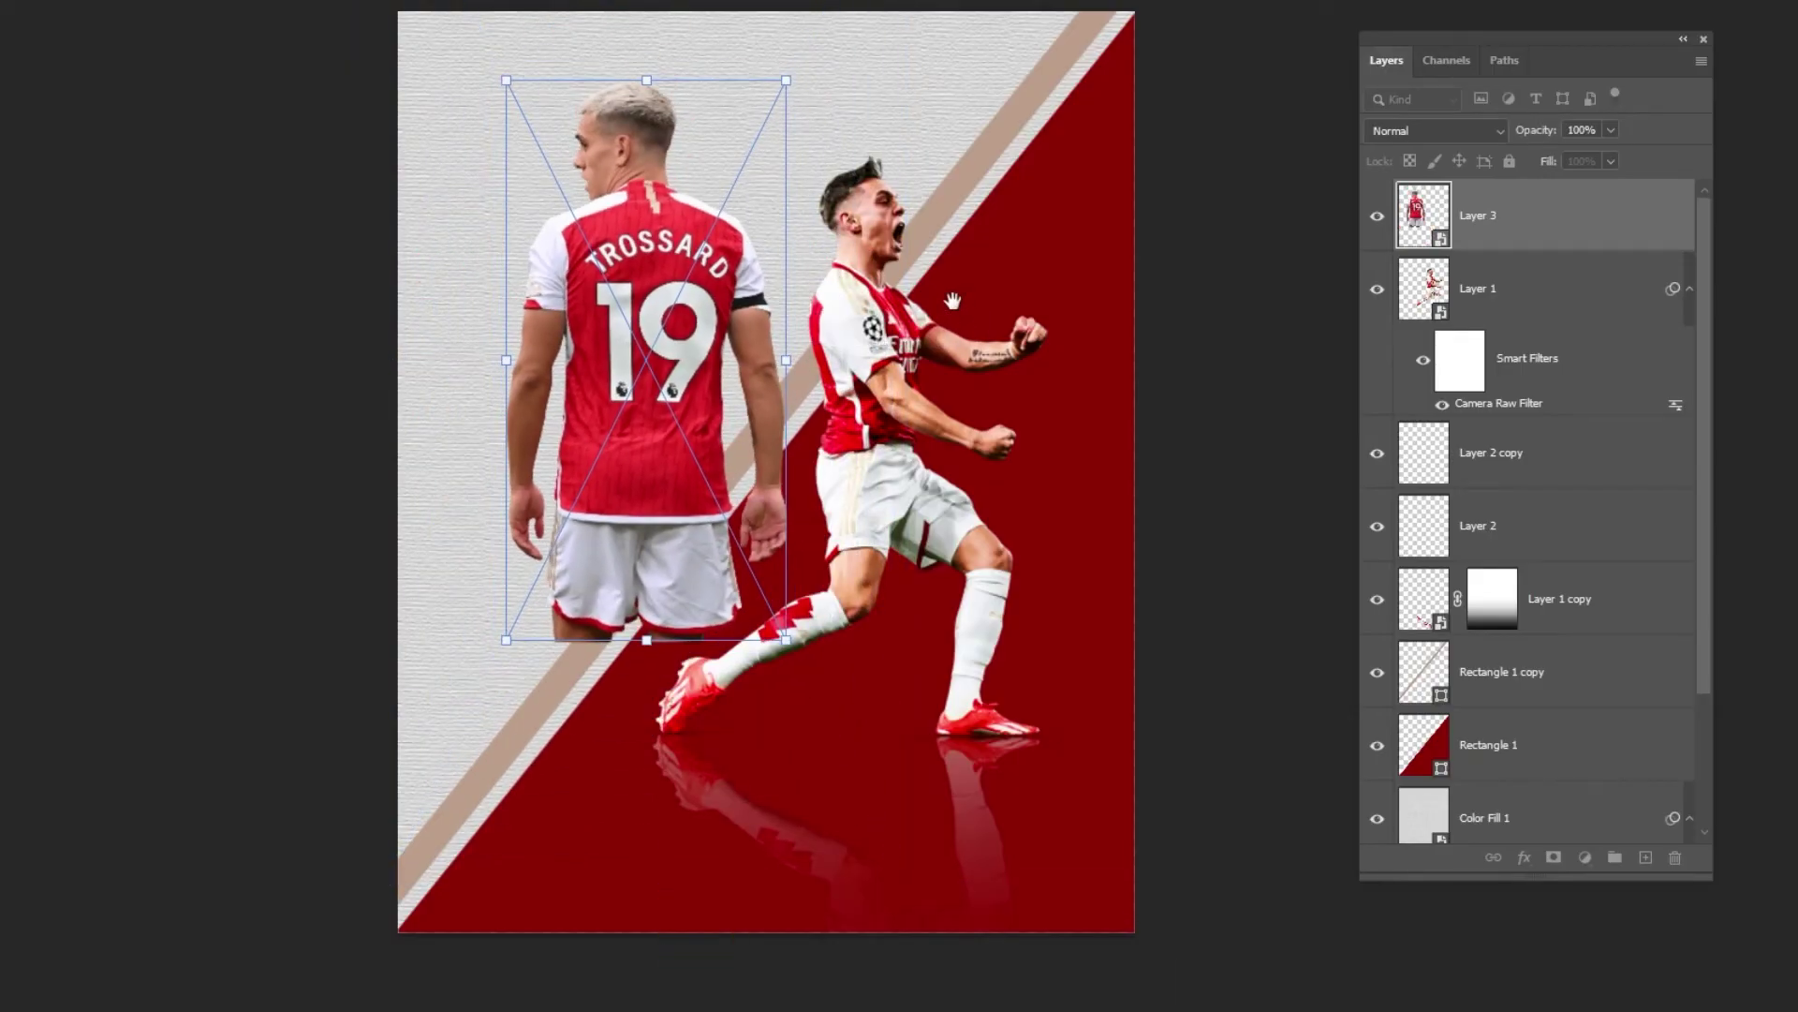
left_click_drag(952, 301, 972, 401)
left_click_drag(709, 460, 710, 387)
left_click_drag(666, 666, 667, 757)
left_click_drag(676, 521, 671, 525)
key("Return")
Step: Move Layer 3 below Rectangle 1 at 59% opacity and add a layer mask with a resized brush
left_click_drag(1529, 236, 1577, 783)
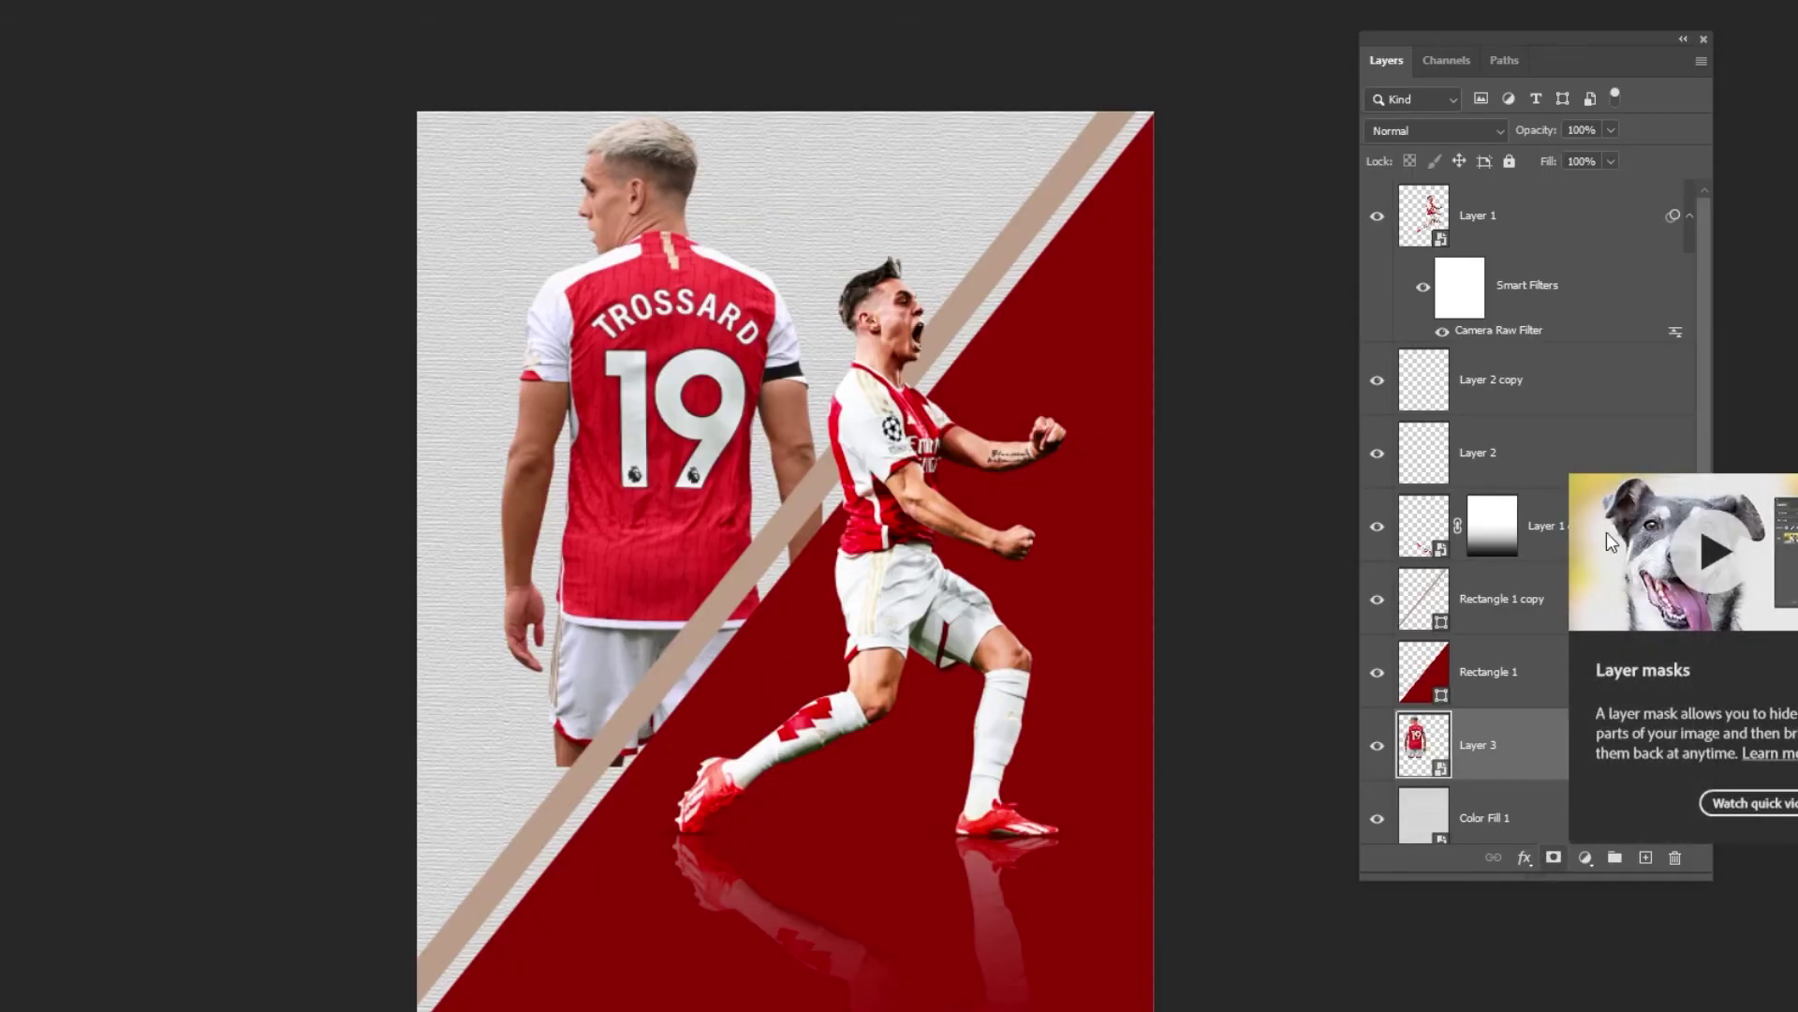
left_click(1611, 130)
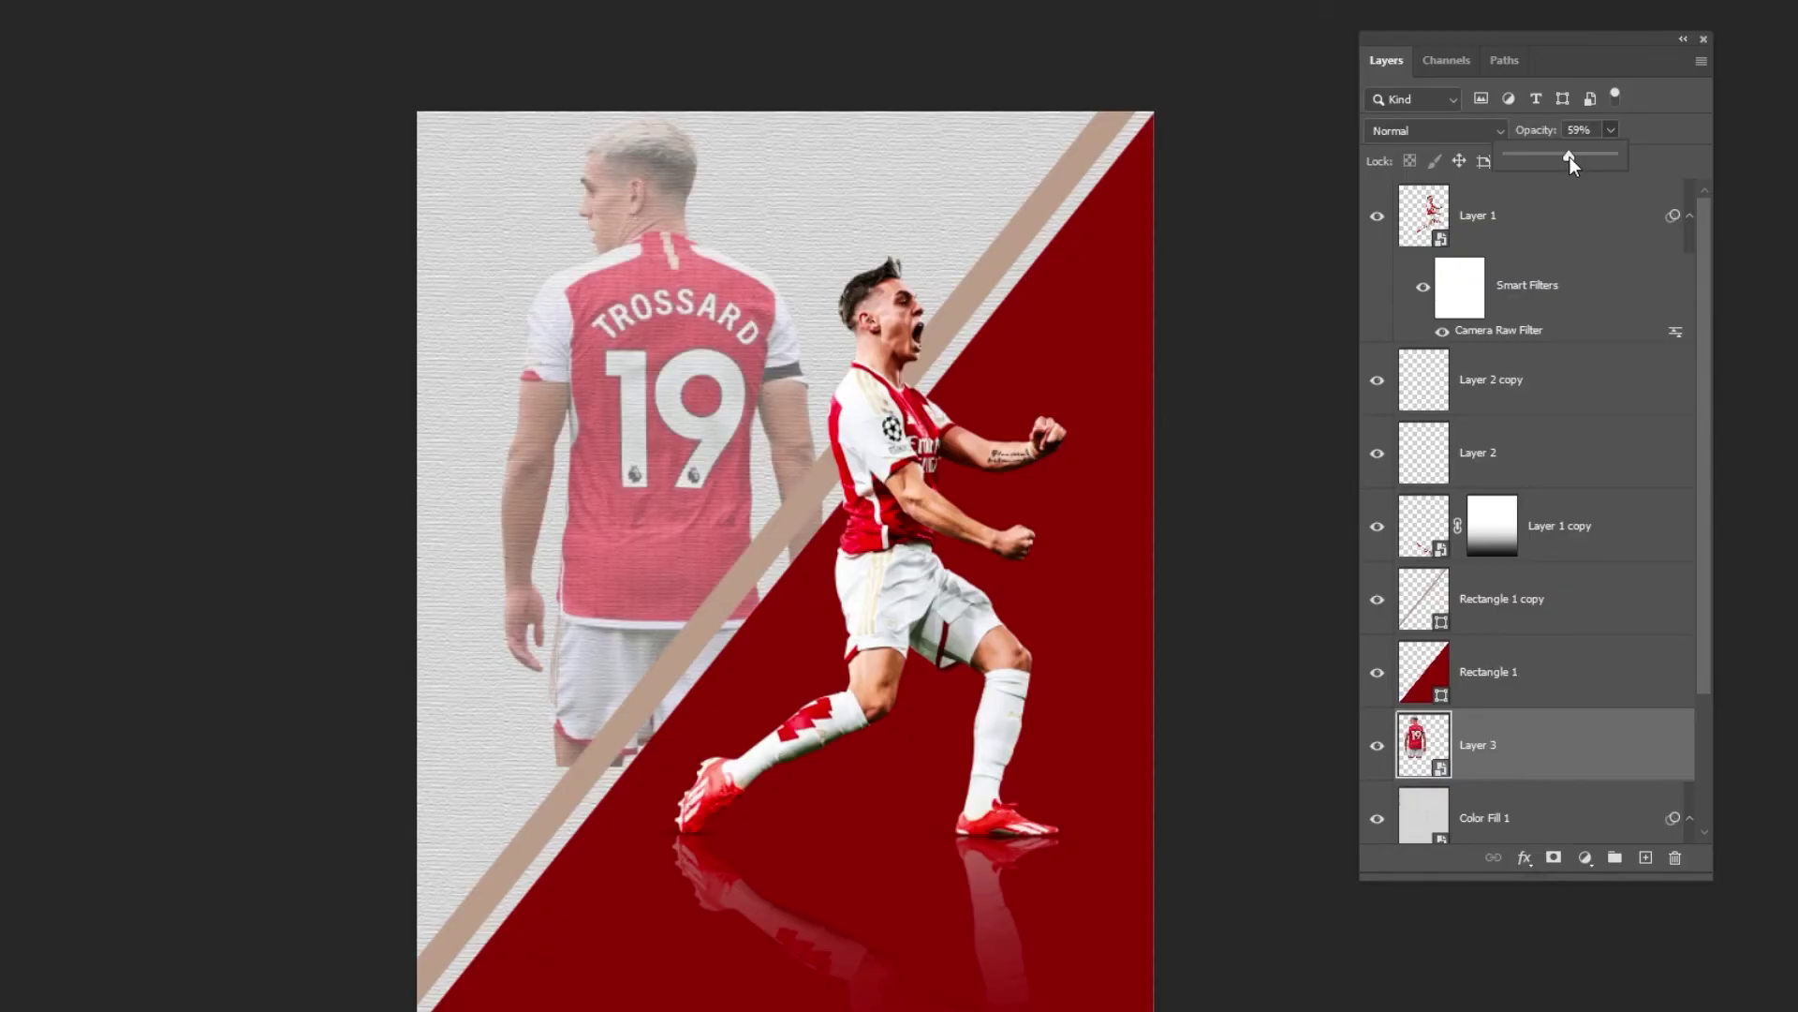
left_click(1552, 858)
key("b")
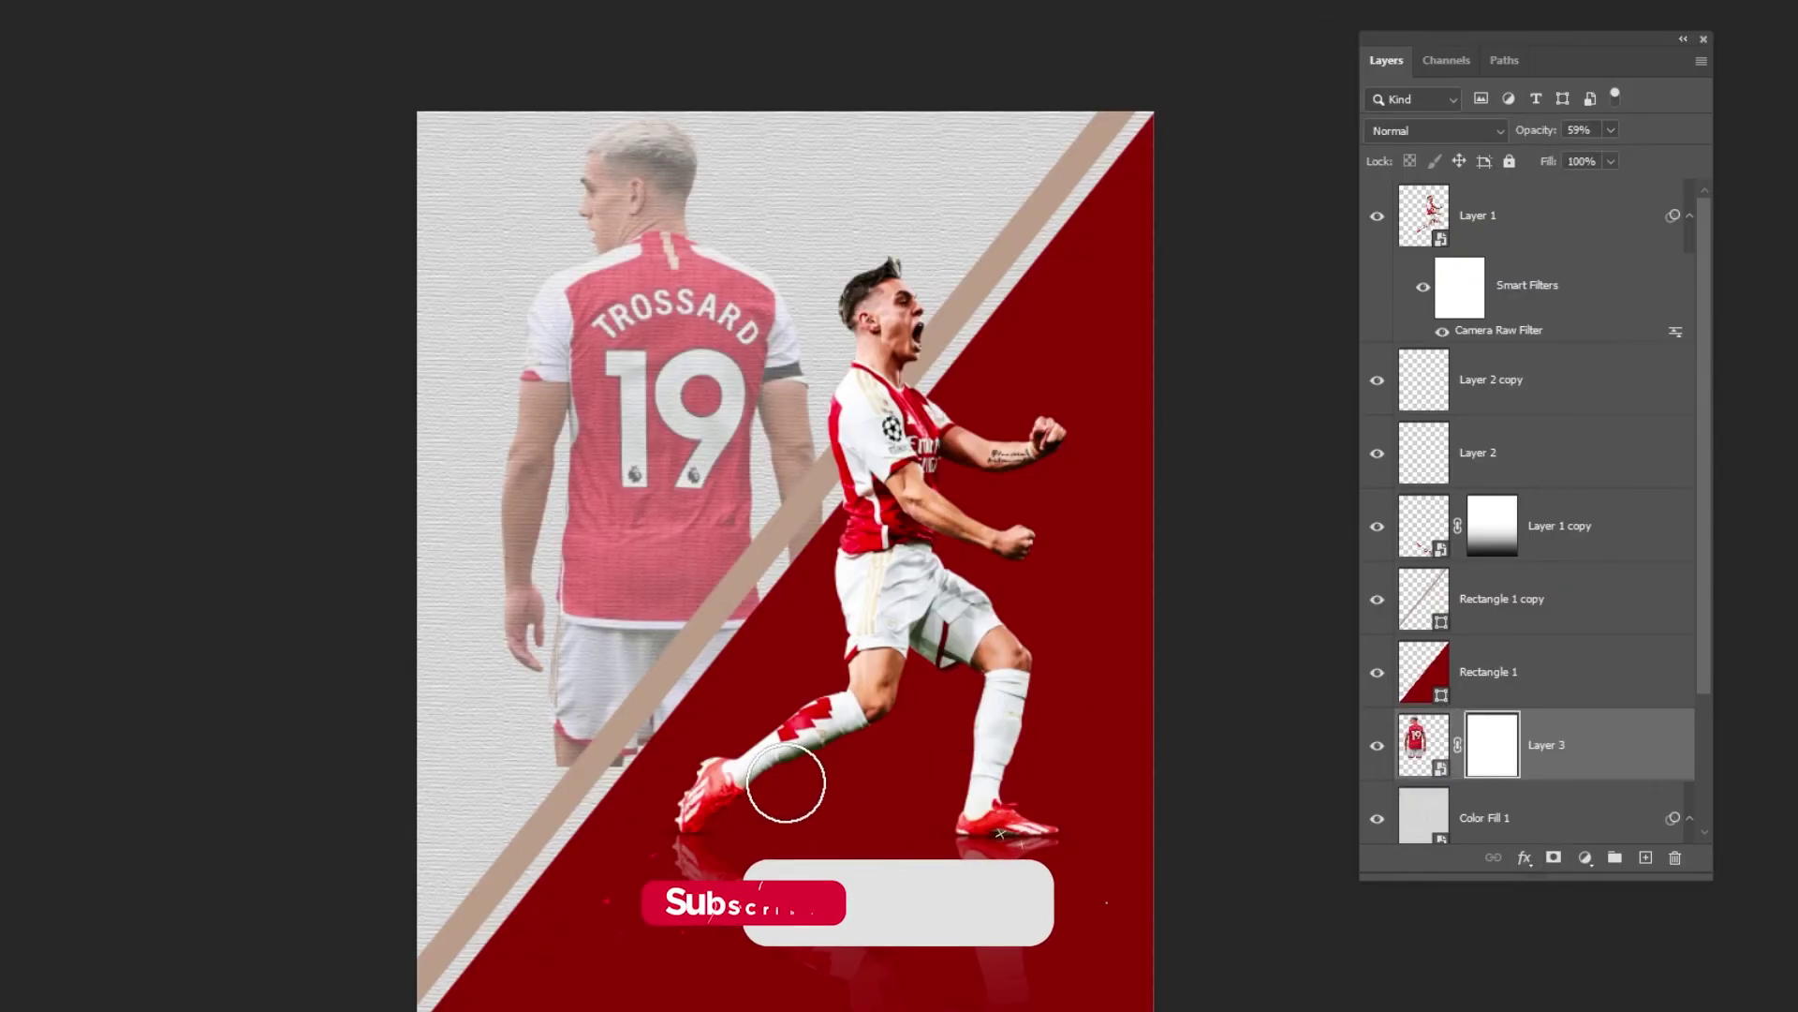
key("bracketright")
key("bracketright")
key("bracketright")
key("bracketright")
key("bracketright")
key("bracketright")
key("bracketright")
key("bracketright")
key("bracketleft")
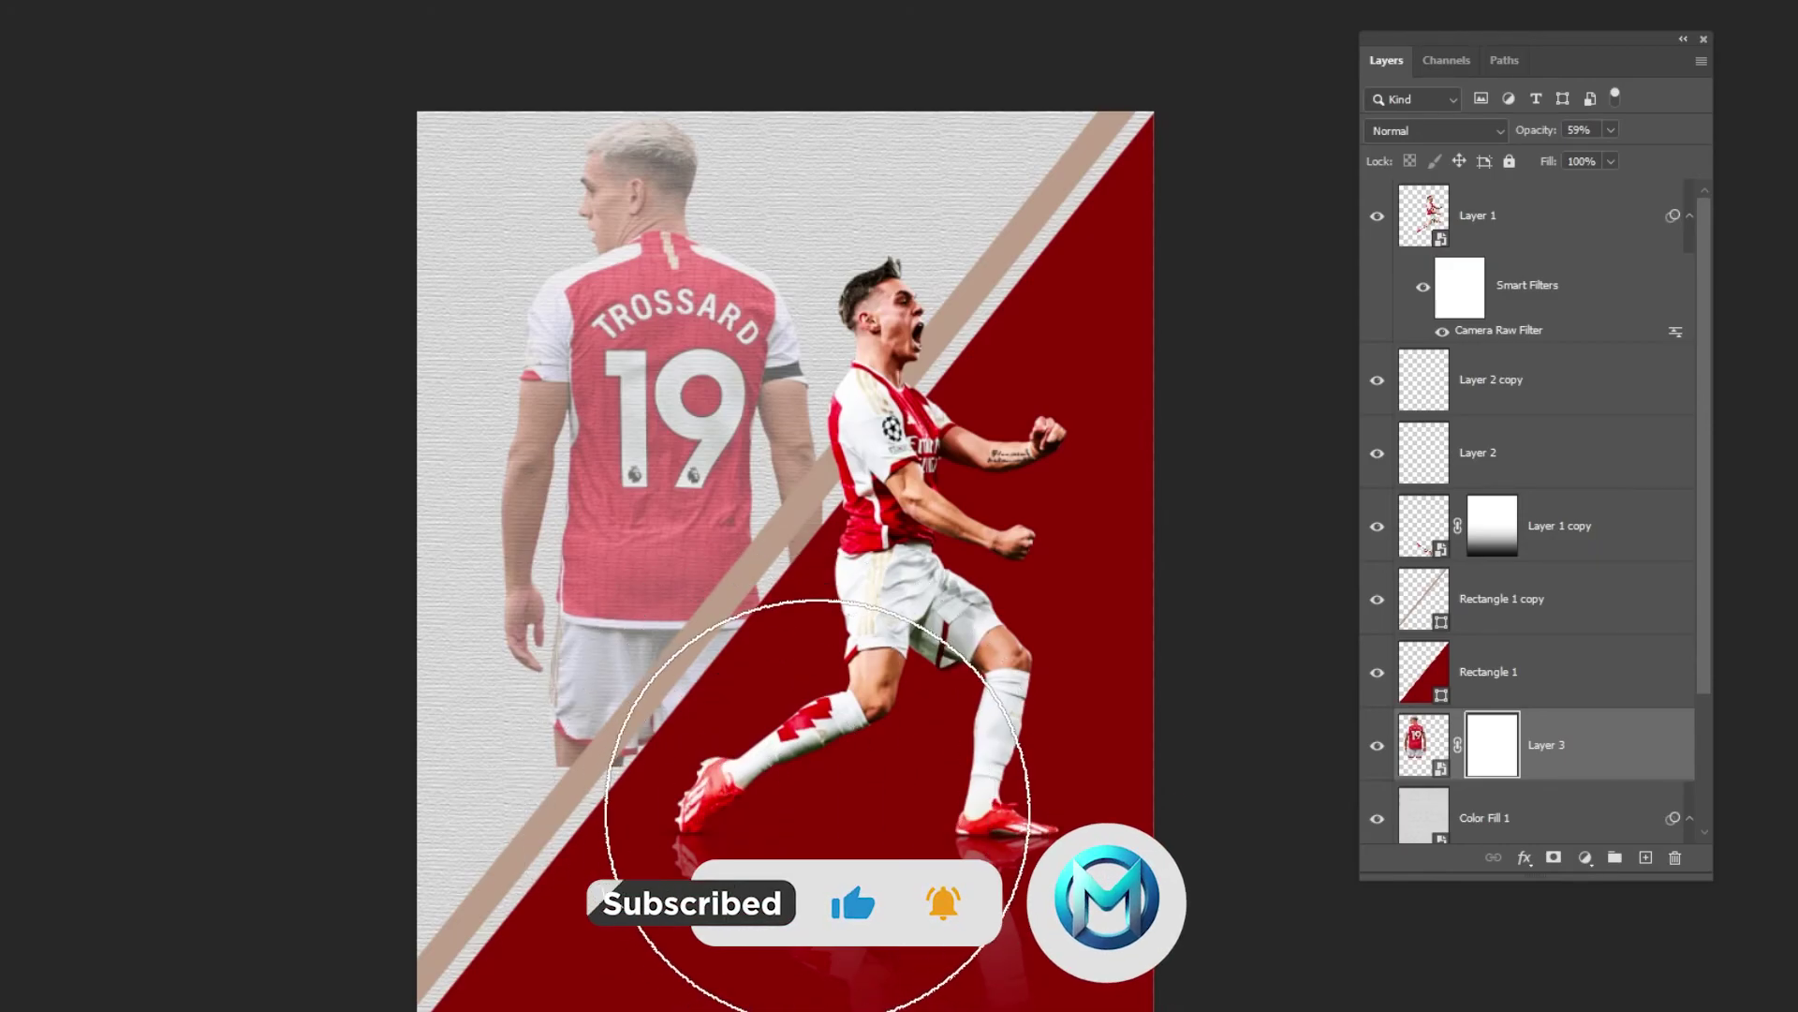